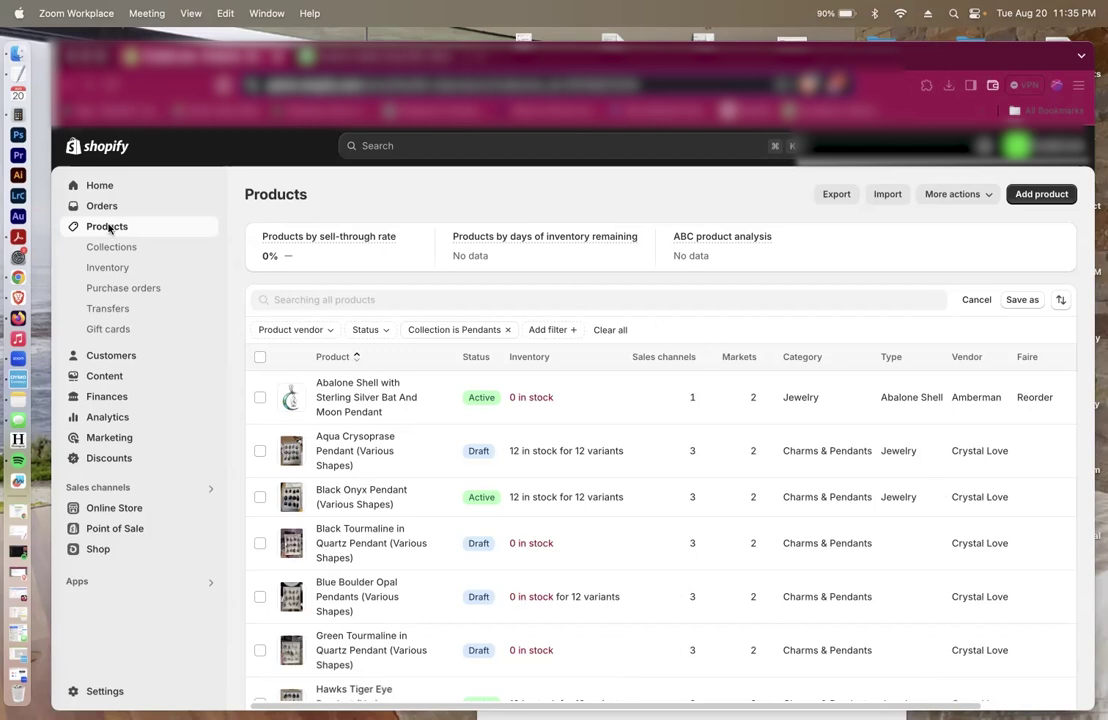
Add the Black Tourmaline pendant to the selection and preview the Selected, Plain CSV export without exporting.
{"action": "scroll", "coordinate": [361, 468], "scroll_direction": "down", "scroll_amount": 1}
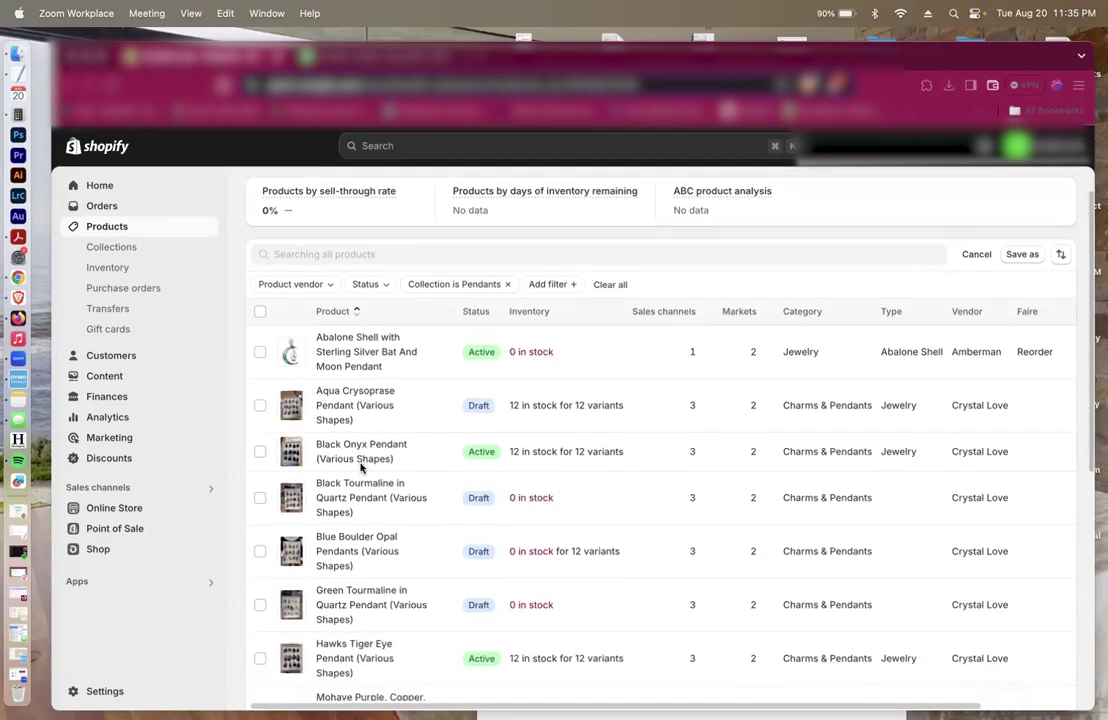
{"action": "scroll", "coordinate": [261, 489], "scroll_direction": "down", "scroll_amount": 1}
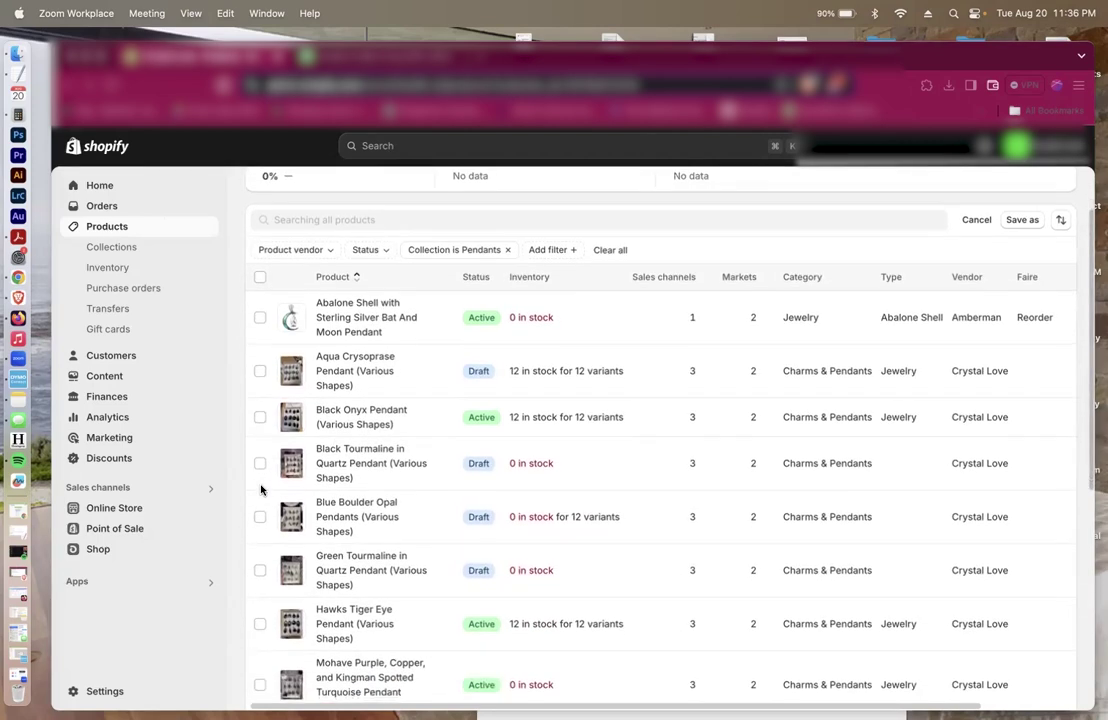
{"action": "scroll", "coordinate": [261, 489], "scroll_direction": "down", "scroll_amount": 2}
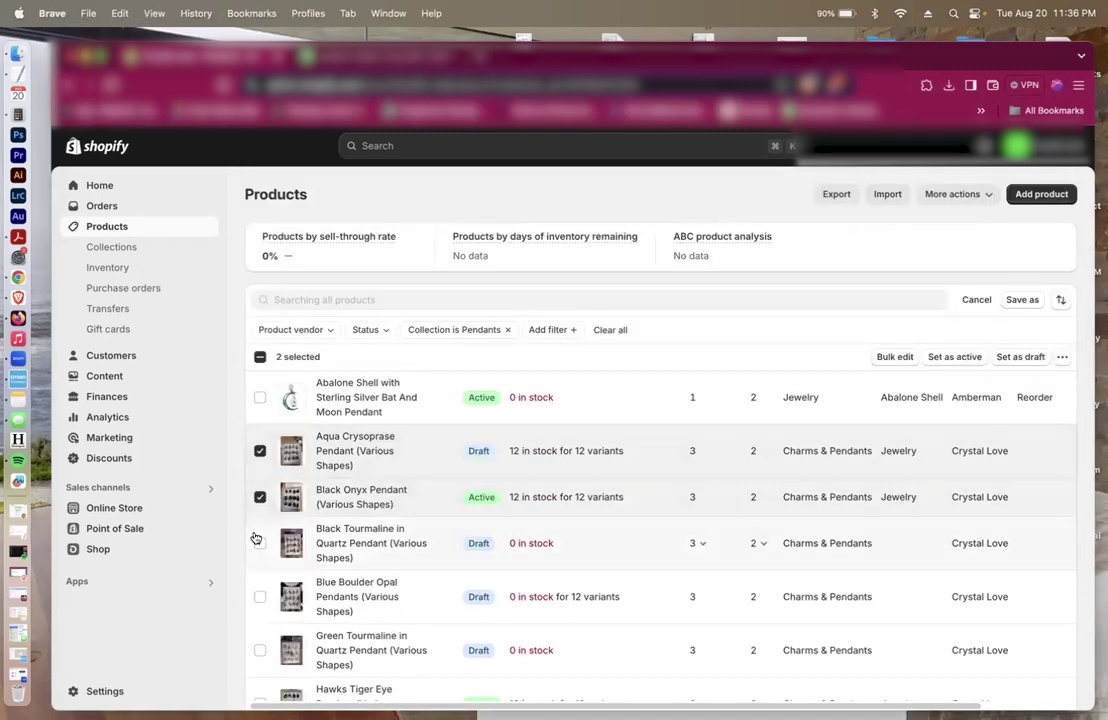
{"action": "left_click", "coordinate": [259, 542]}
{"action": "left_click", "coordinate": [842, 201]}
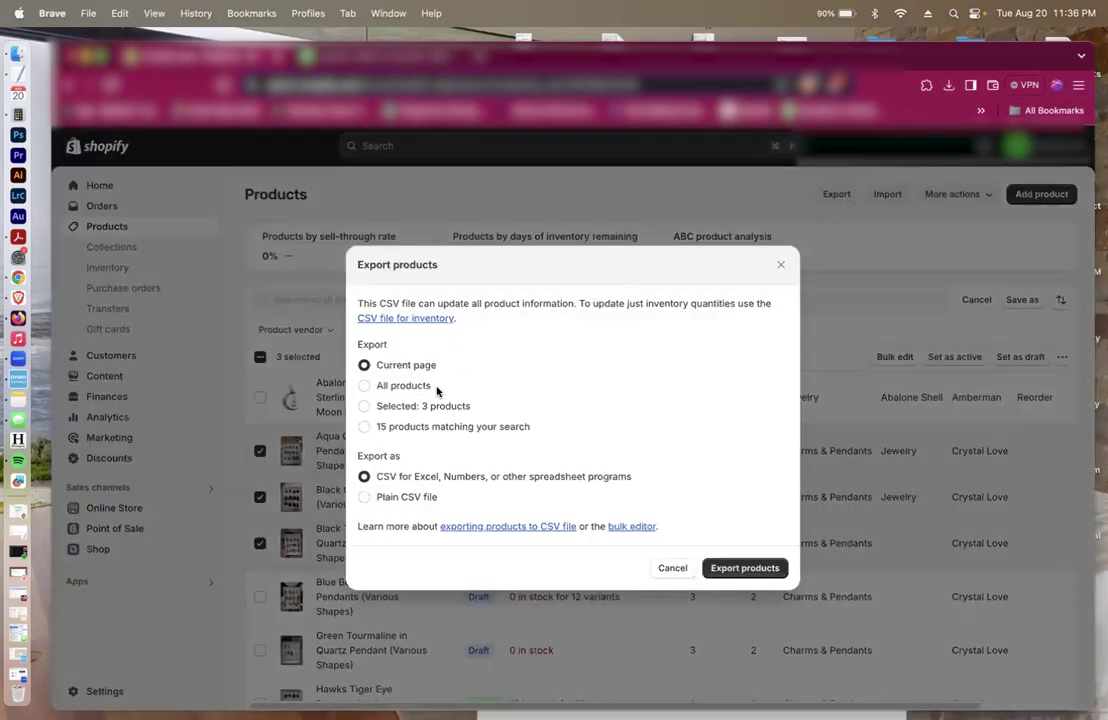
{"action": "left_click", "coordinate": [415, 409]}
{"action": "left_click", "coordinate": [389, 505]}
{"action": "left_click", "coordinate": [674, 569]}
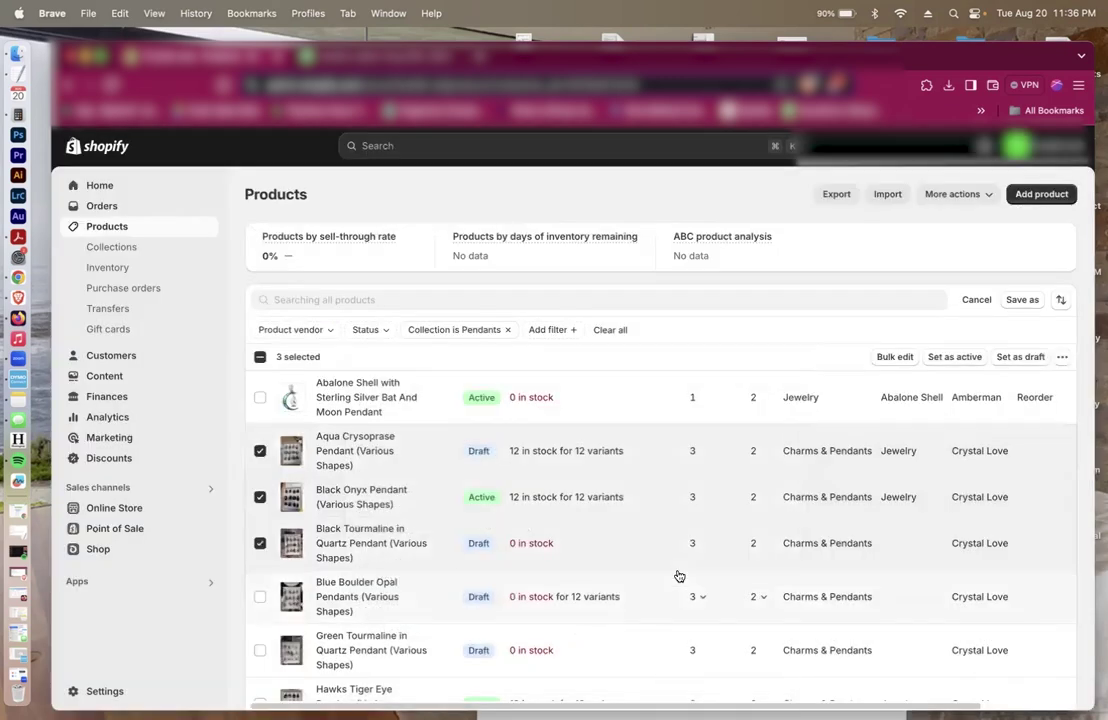
Select and then deselect all 15 pendants, and go to the Jewelry Labels spreadsheet.
{"action": "left_click", "coordinate": [261, 358]}
{"action": "left_click", "coordinate": [261, 358]}
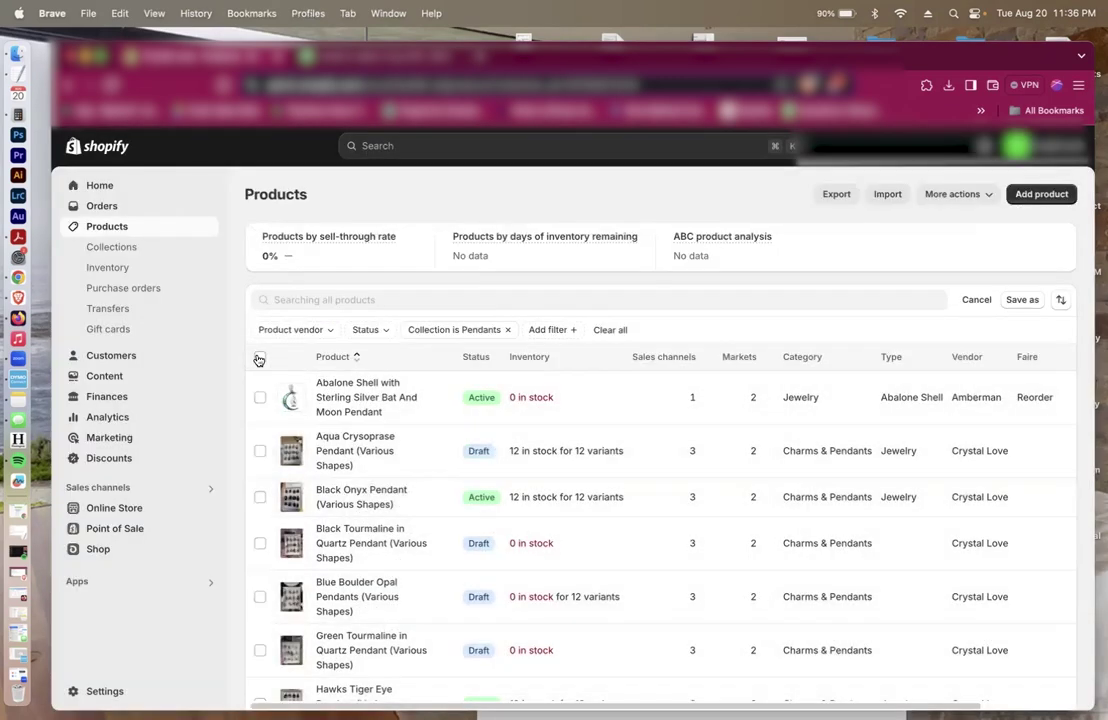
{"action": "left_click", "coordinate": [425, 55]}
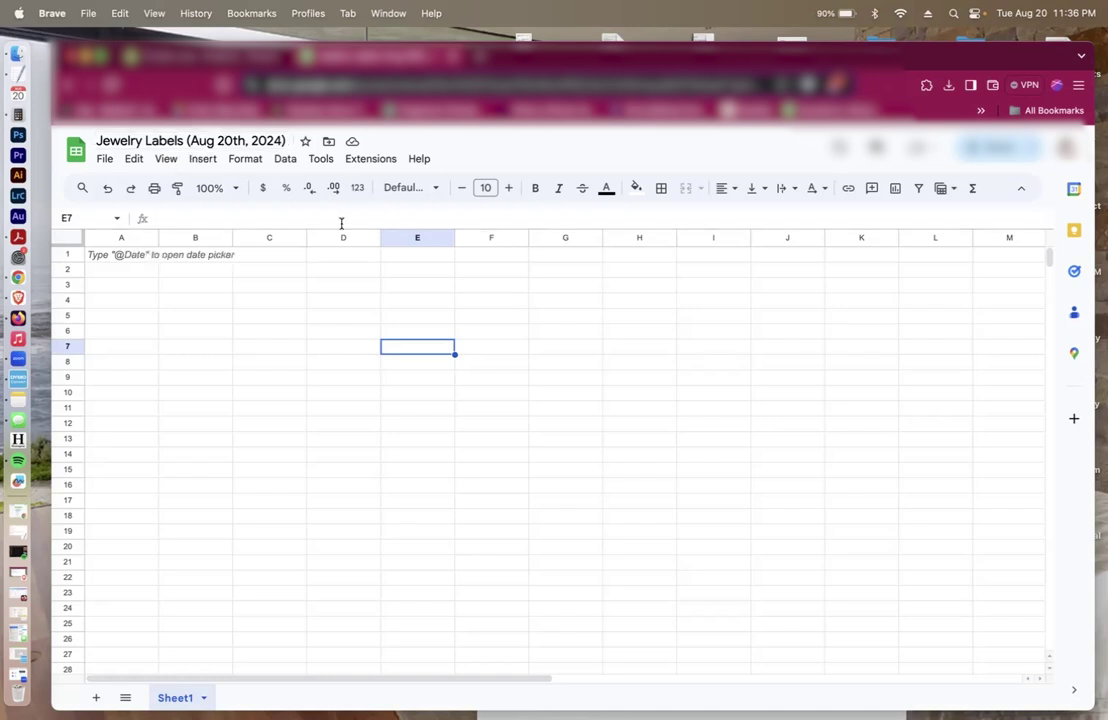
Import pendants_products_export.csv from the Desktop, replacing the whole Jewelry Labels spreadsheet.
{"action": "left_click", "coordinate": [105, 160]}
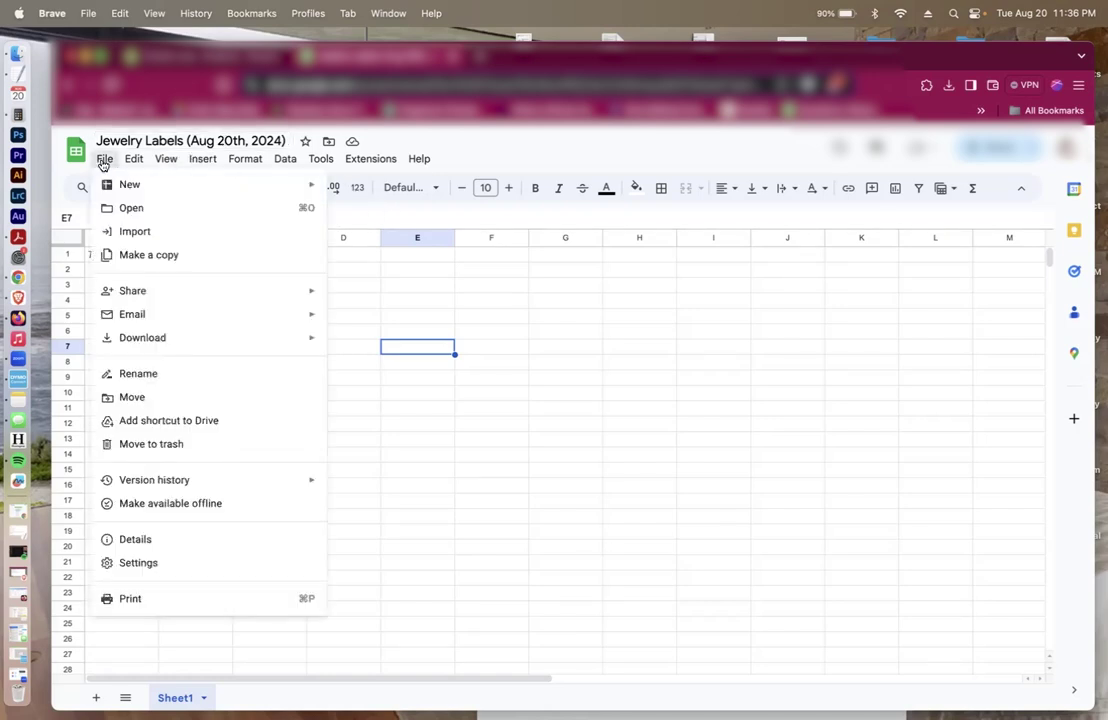
{"action": "left_click", "coordinate": [136, 231]}
{"action": "left_click", "coordinate": [447, 253]}
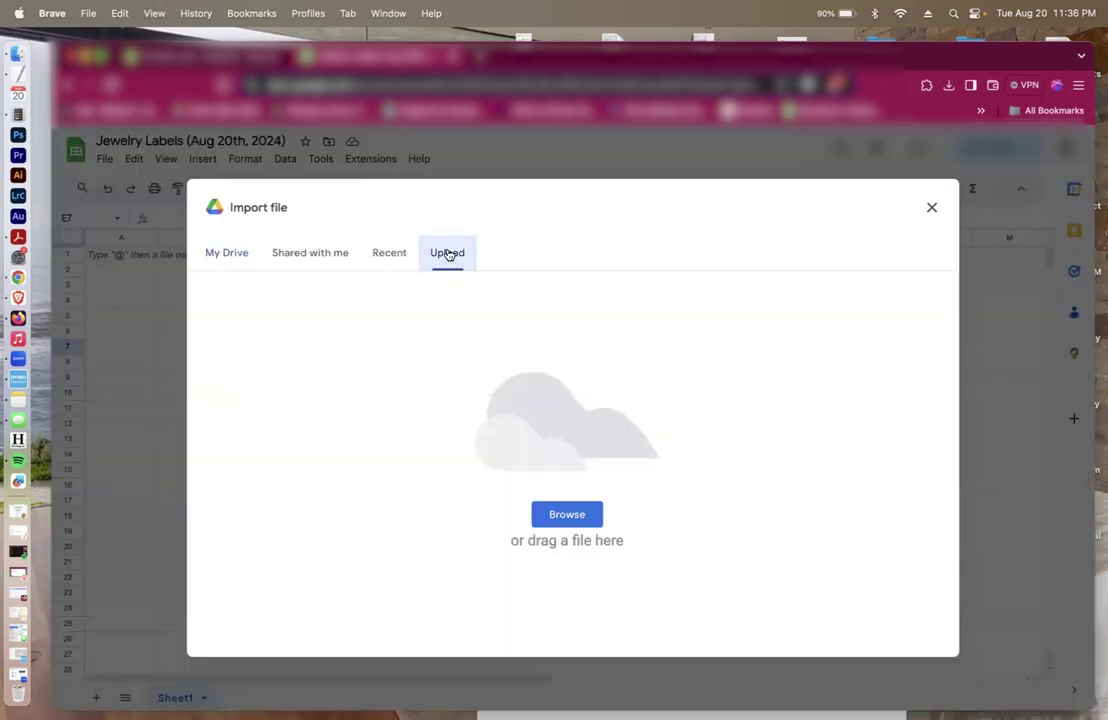
{"action": "left_click", "coordinate": [567, 514]}
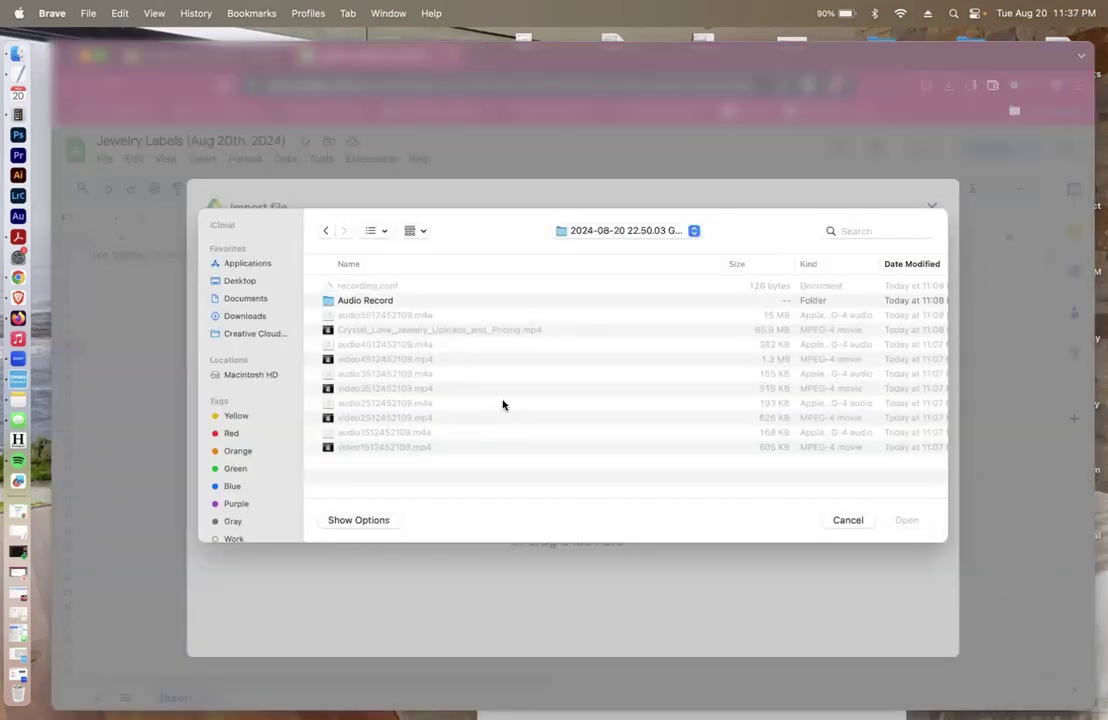
{"action": "left_click", "coordinate": [238, 280]}
{"action": "double_click", "coordinate": [365, 299]}
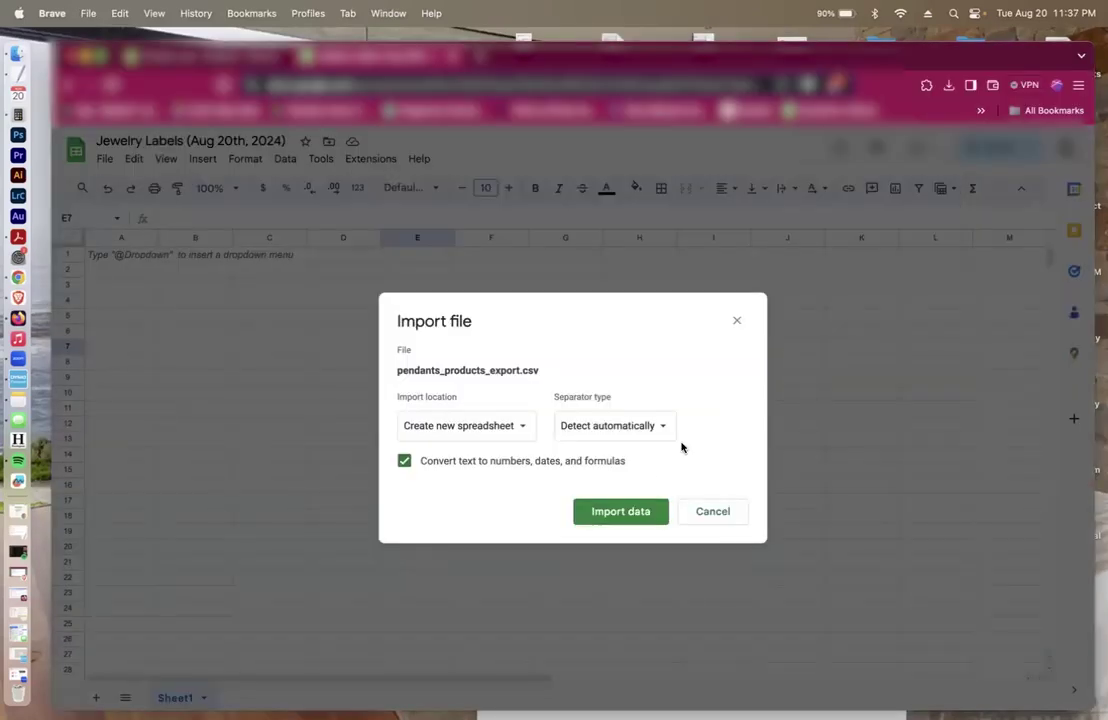
{"action": "left_click", "coordinate": [478, 426]}
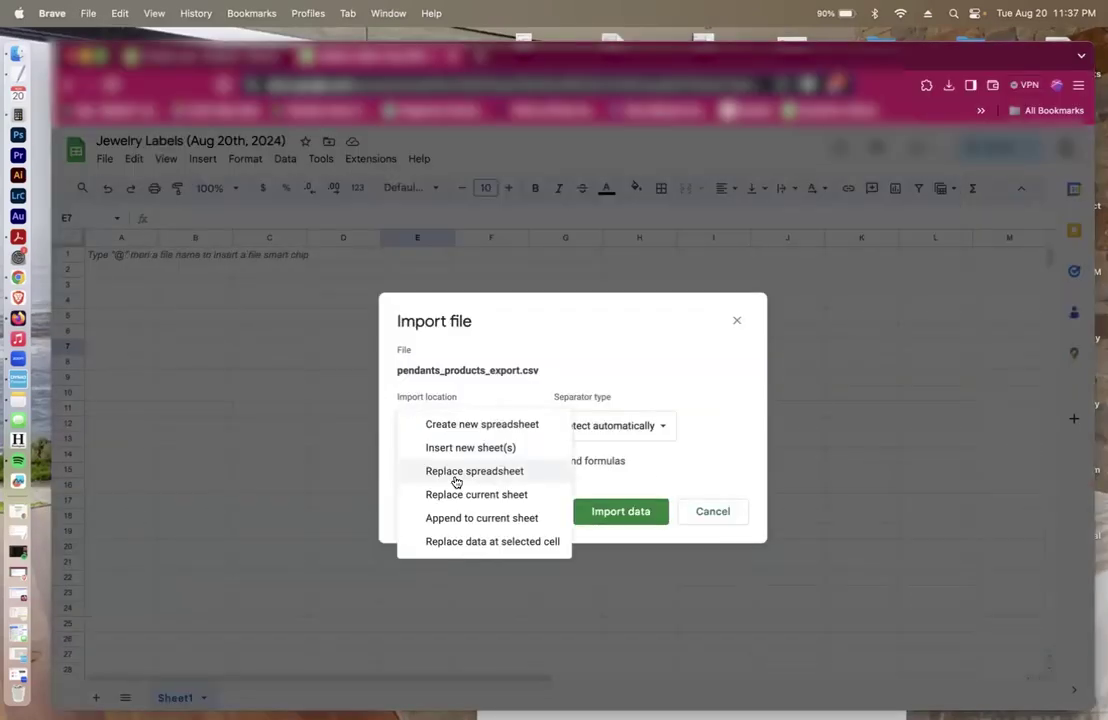
{"action": "left_click", "coordinate": [456, 479]}
{"action": "left_click", "coordinate": [614, 511]}
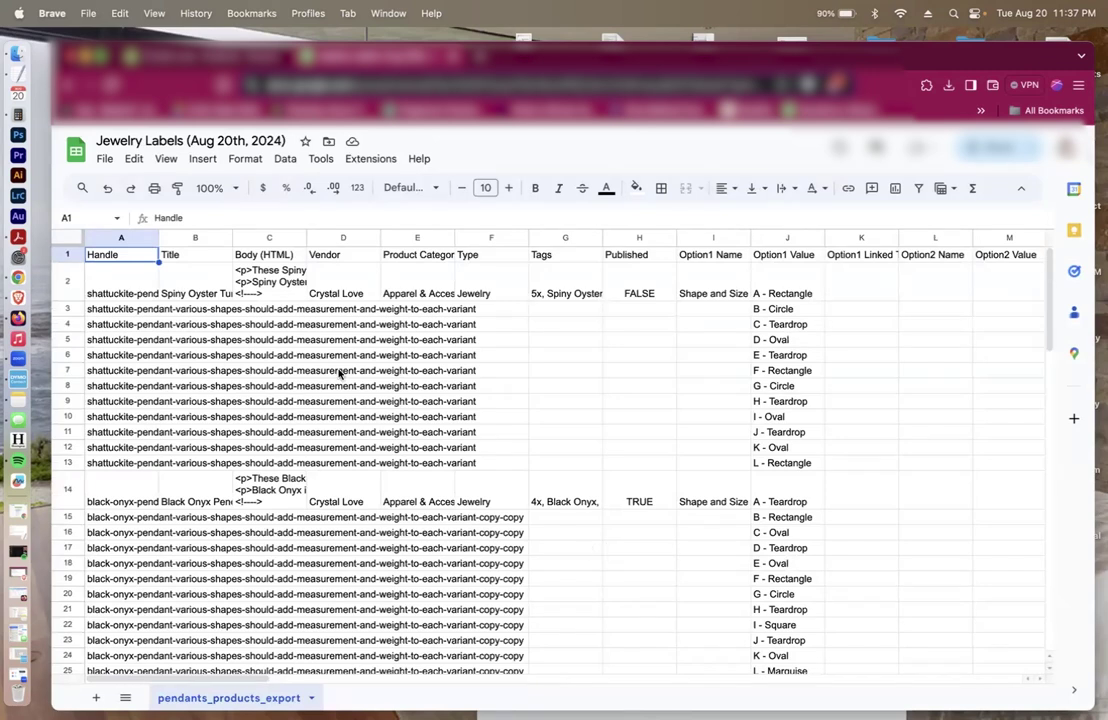
Widen the Handle and Title columns, then delete the Handle column.
{"action": "left_click_drag", "start_coordinate": [158, 236], "coordinate": [527, 236]}
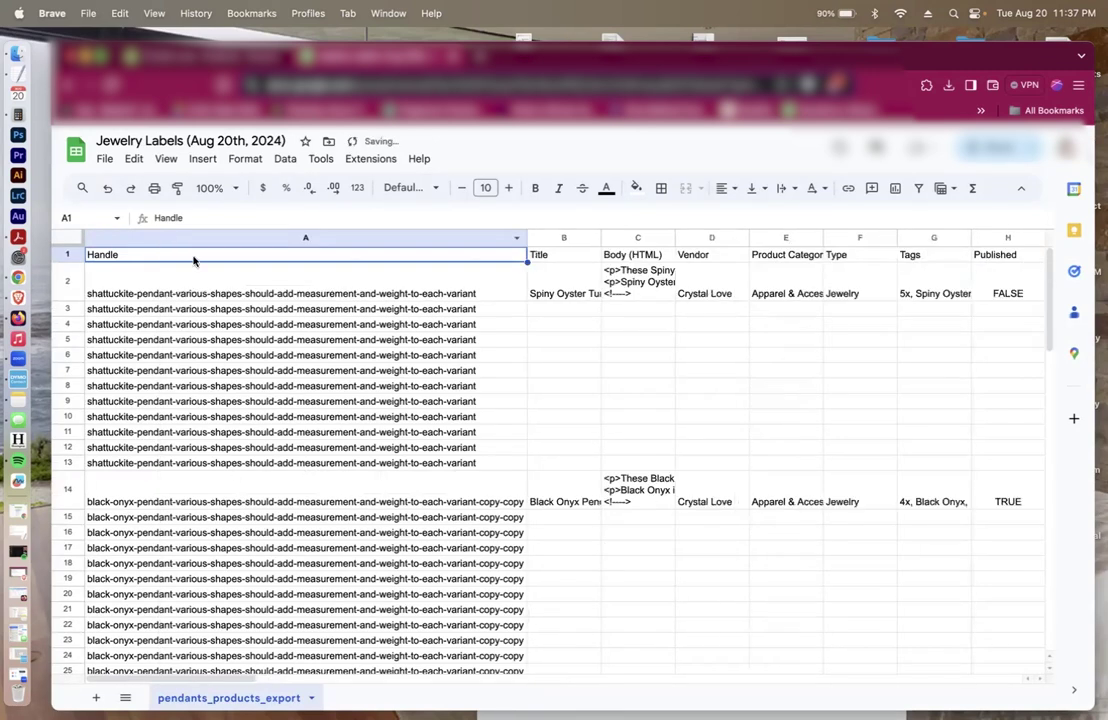
{"action": "double_click", "coordinate": [599, 236]}
{"action": "left_click", "coordinate": [425, 237]}
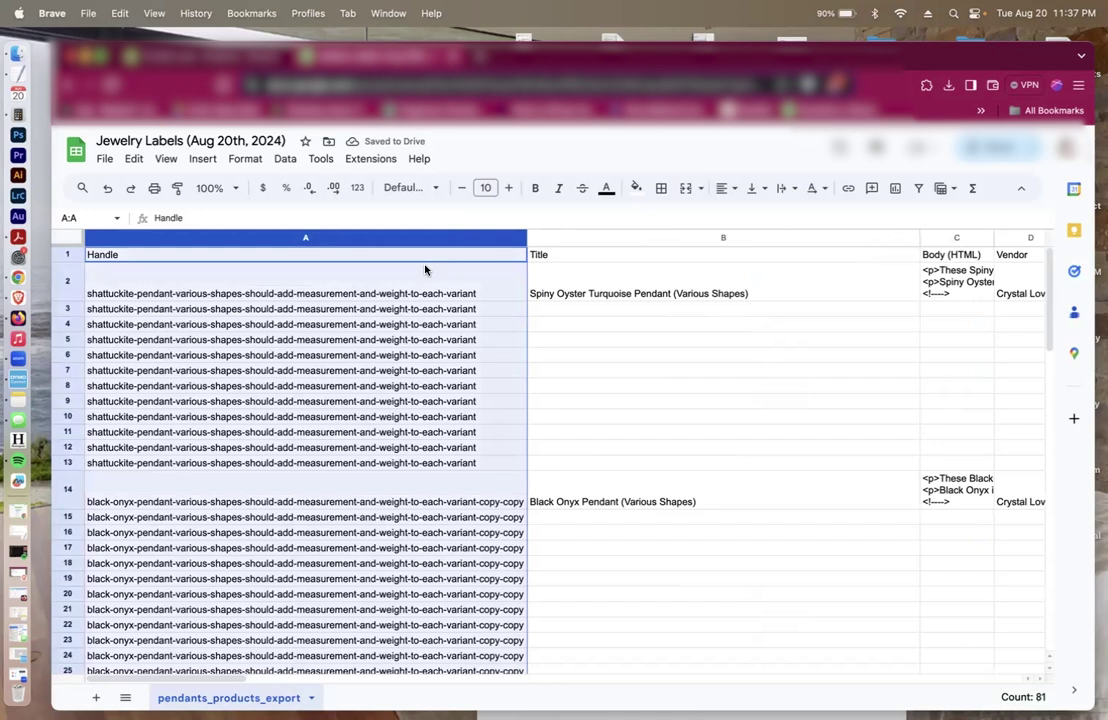
{"action": "right_click", "coordinate": [425, 267]}
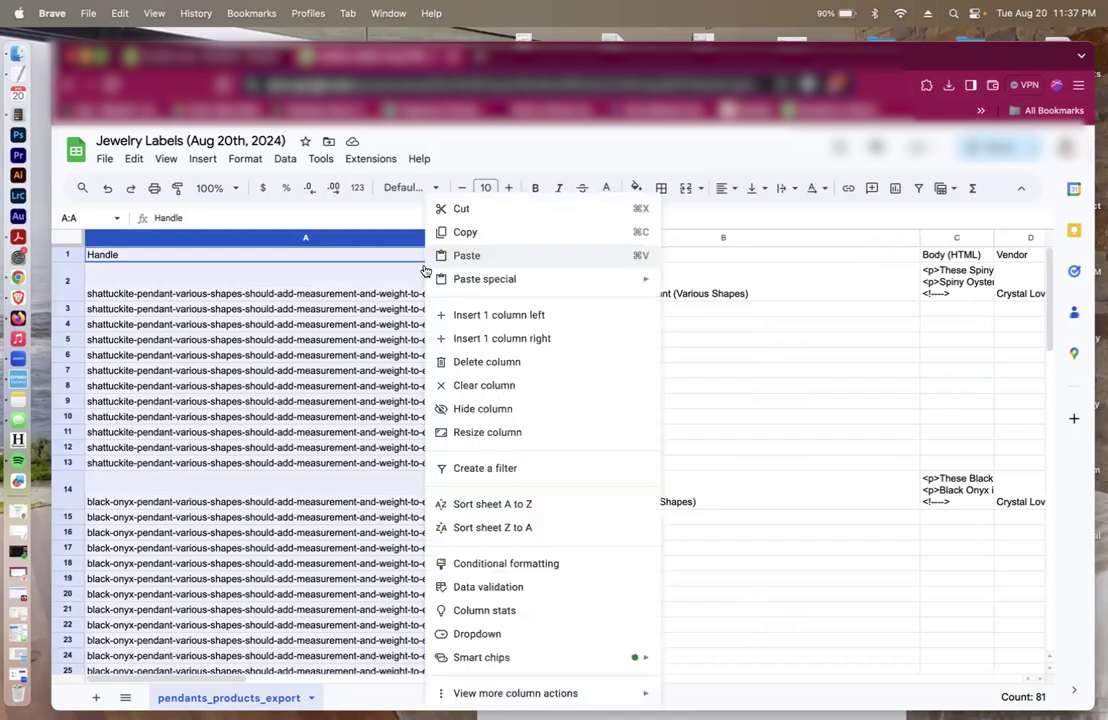
{"action": "left_click", "coordinate": [490, 361]}
{"action": "left_click", "coordinate": [354, 311]}
{"action": "left_click", "coordinate": [514, 323]}
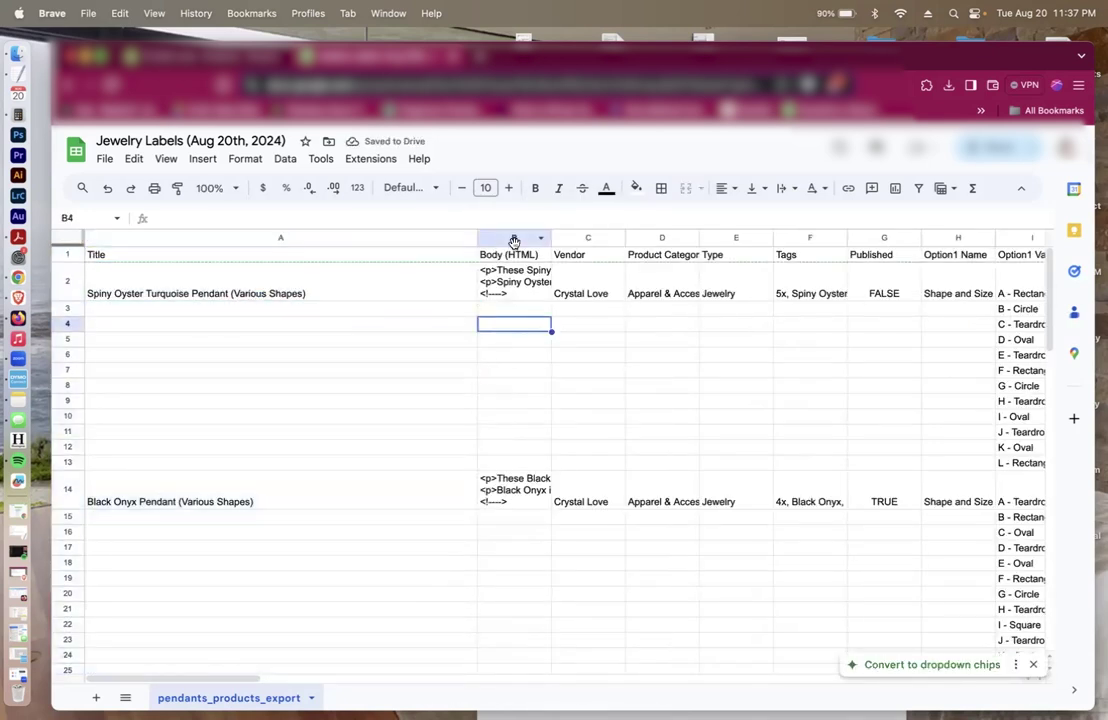
{"action": "scroll", "coordinate": [514, 240], "scroll_direction": "right", "scroll_amount": 5}
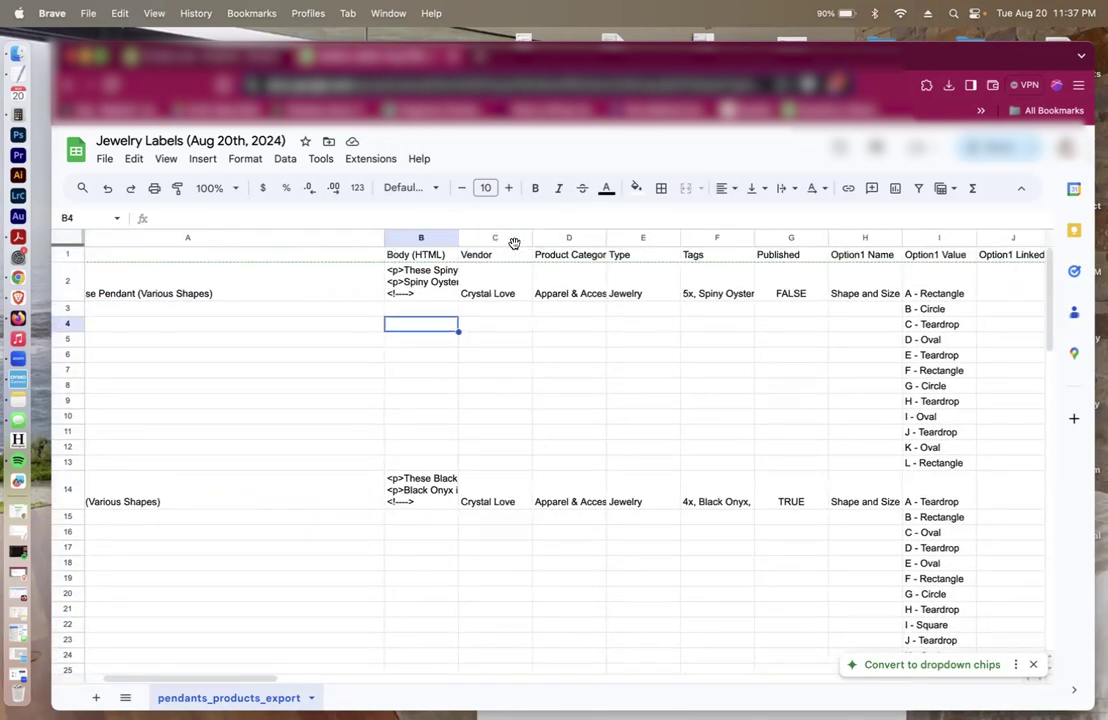
Delete columns B–H (from Body HTML), then columns C–O after Option1 Value.
{"action": "left_click_drag", "start_coordinate": [433, 240], "coordinate": [774, 302]}
{"action": "right_click", "coordinate": [745, 265]}
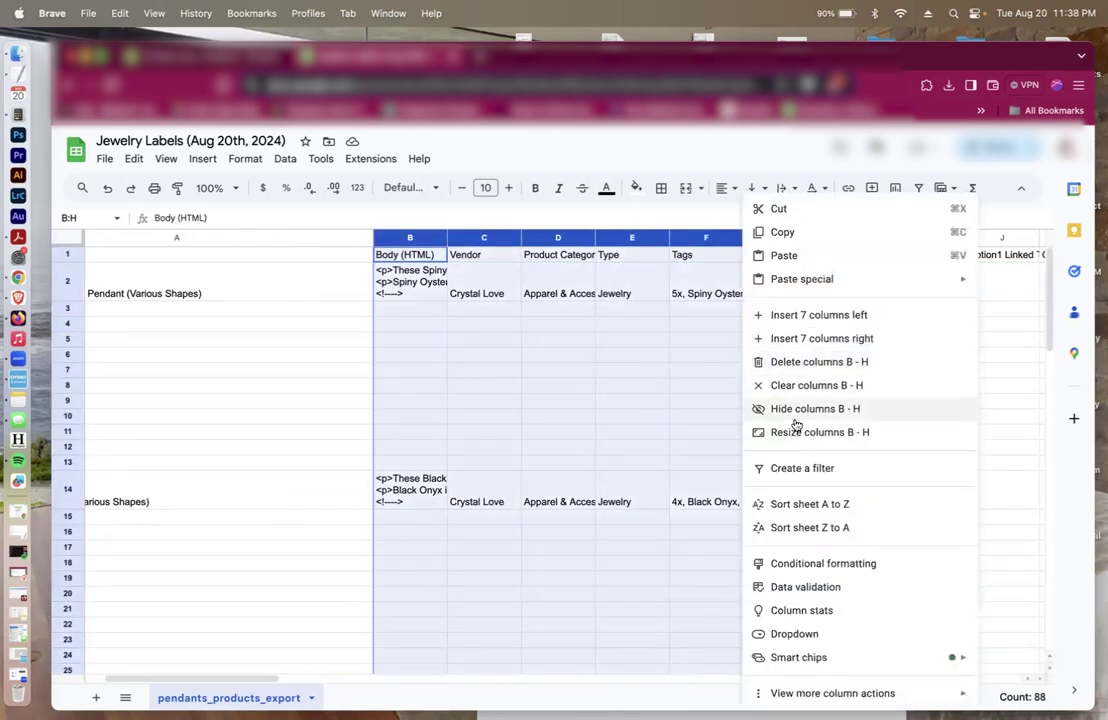
{"action": "left_click", "coordinate": [819, 363]}
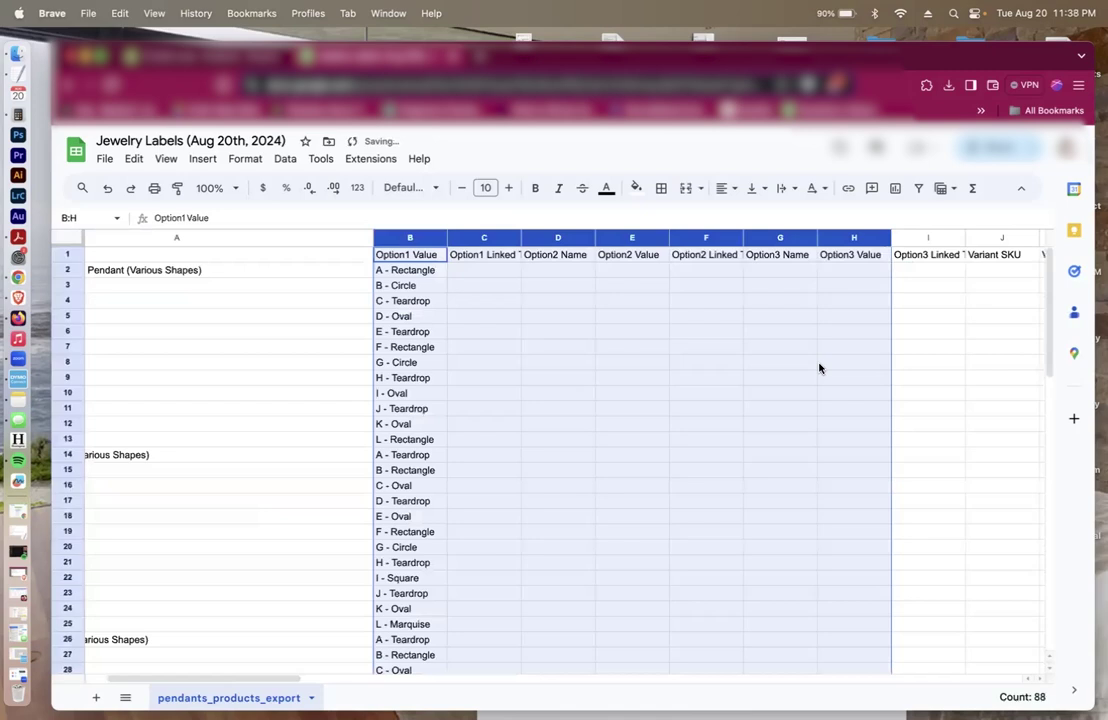
{"action": "left_click_drag", "start_coordinate": [522, 238], "coordinate": [670, 238]}
{"action": "left_click_drag", "start_coordinate": [681, 282], "coordinate": [997, 356]}
{"action": "right_click", "coordinate": [997, 356]}
{"action": "left_click", "coordinate": [841, 354]}
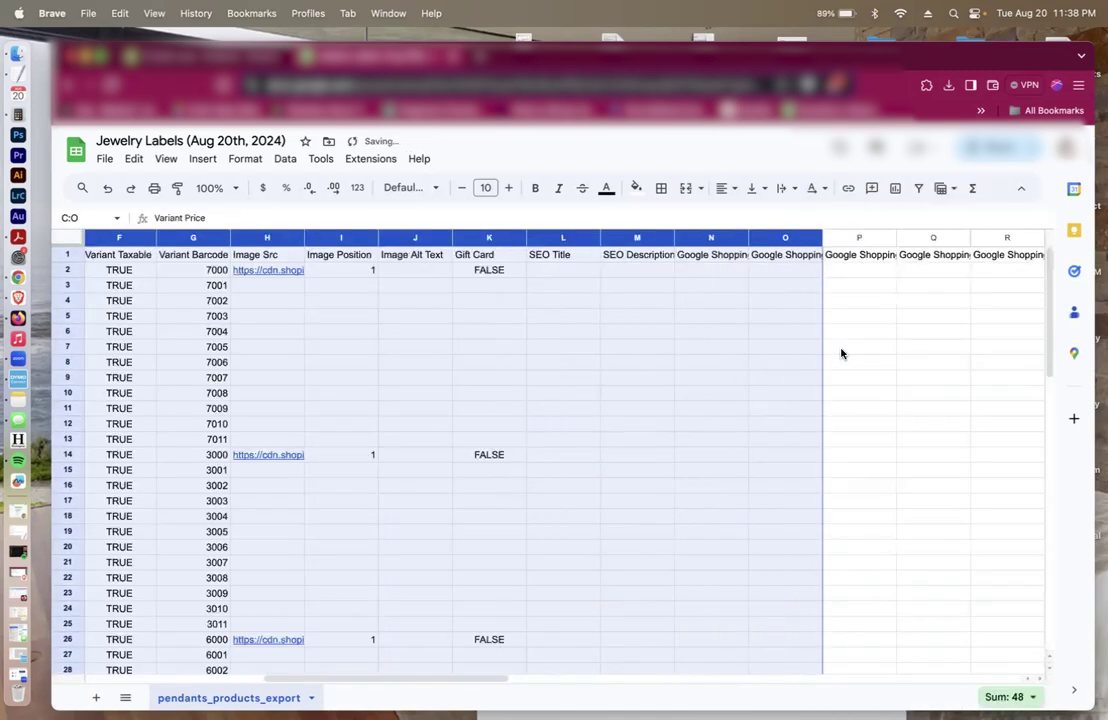
{"action": "left_click", "coordinate": [783, 410]}
Delete the image, SEO and later columns H–AE, then the remaining columns H–U.
{"action": "left_click_drag", "start_coordinate": [272, 237], "coordinate": [892, 340]}
{"action": "right_click", "coordinate": [892, 340]}
{"action": "left_click", "coordinate": [921, 355]}
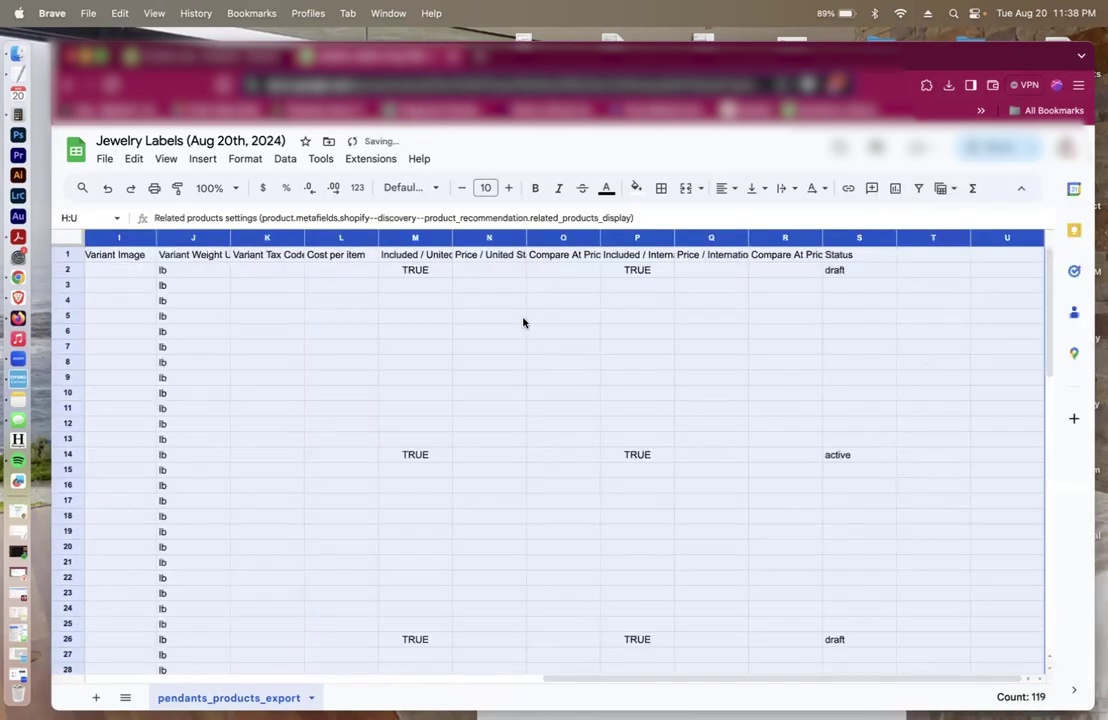
{"action": "scroll", "coordinate": [516, 315], "scroll_direction": "left", "scroll_amount": 1}
{"action": "scroll", "coordinate": [516, 315], "scroll_direction": "left", "scroll_amount": 5}
{"action": "right_click", "coordinate": [448, 308]}
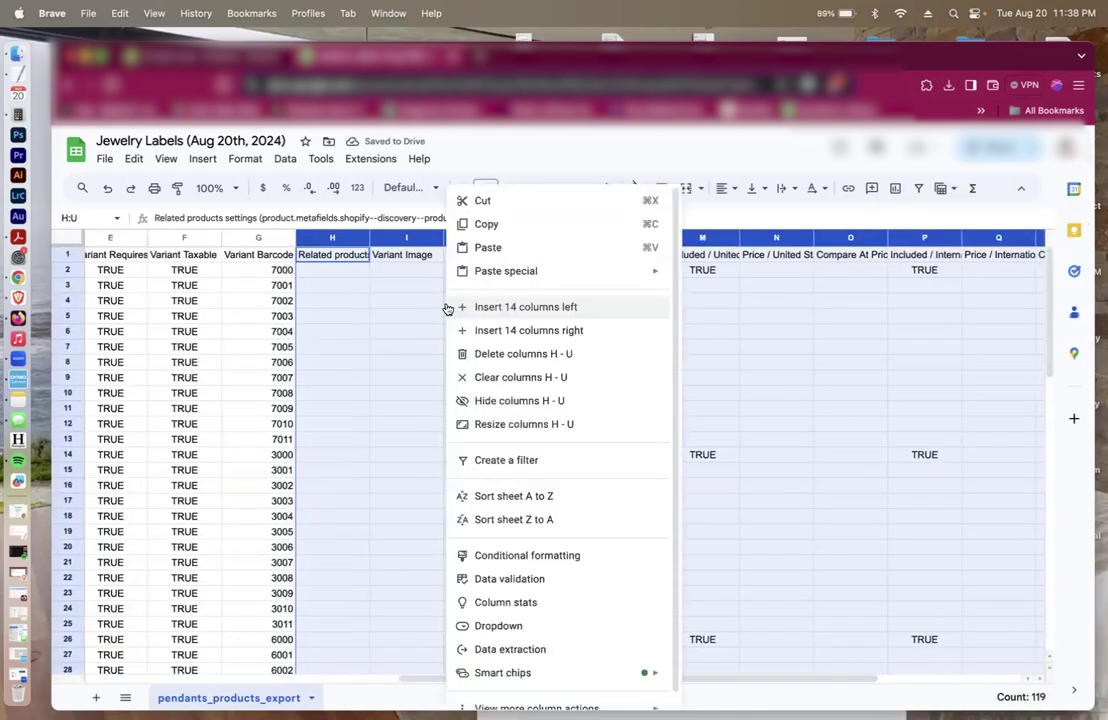
{"action": "left_click", "coordinate": [496, 350]}
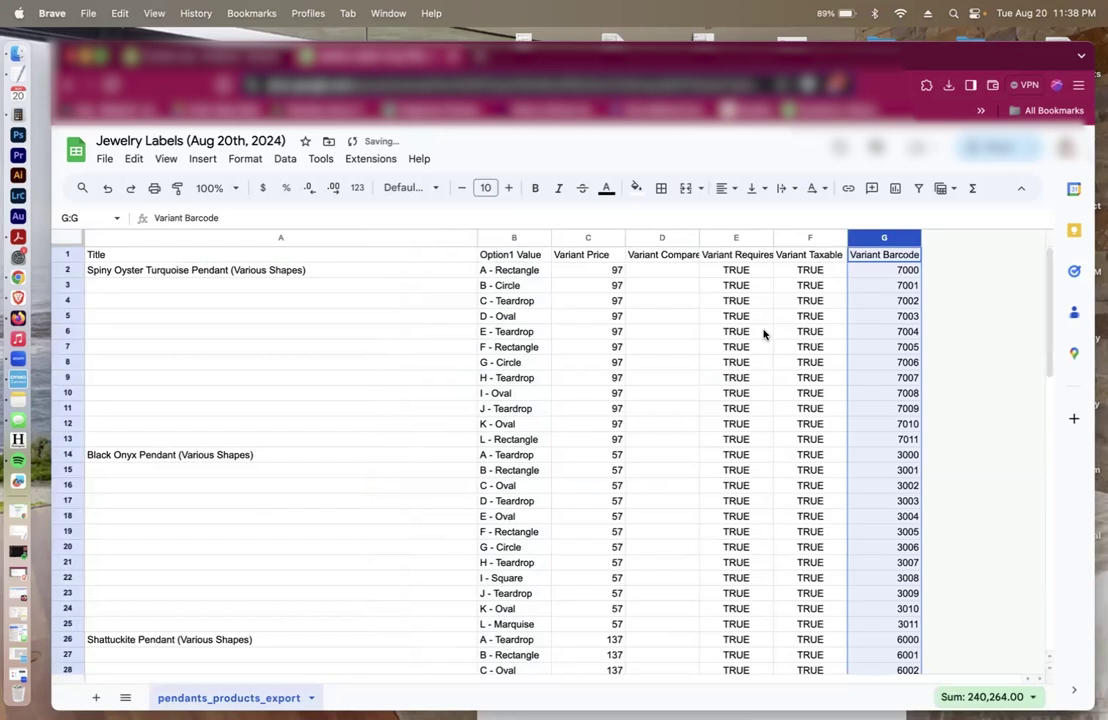
Delete the three variant flag columns, trim '(Various Shapes)' from A2, and fill that title into A3:A13.
{"action": "left_click", "coordinate": [274, 279]}
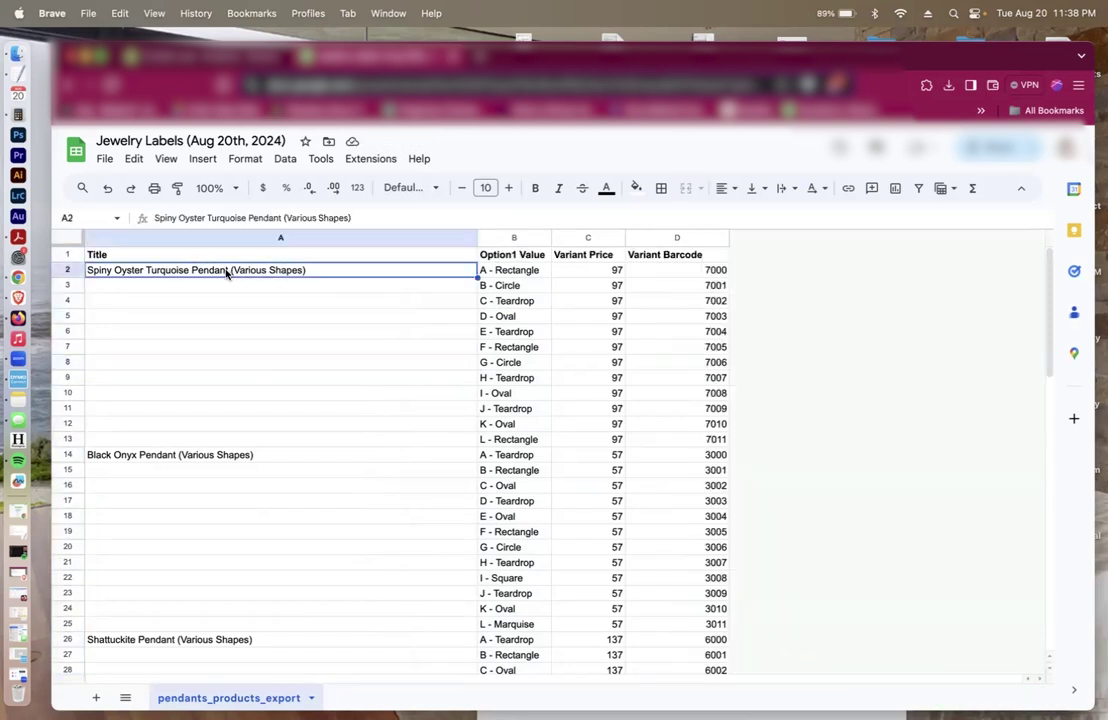
{"action": "double_click", "coordinate": [224, 272]}
{"action": "left_click_drag", "start_coordinate": [226, 271], "coordinate": [264, 300]}
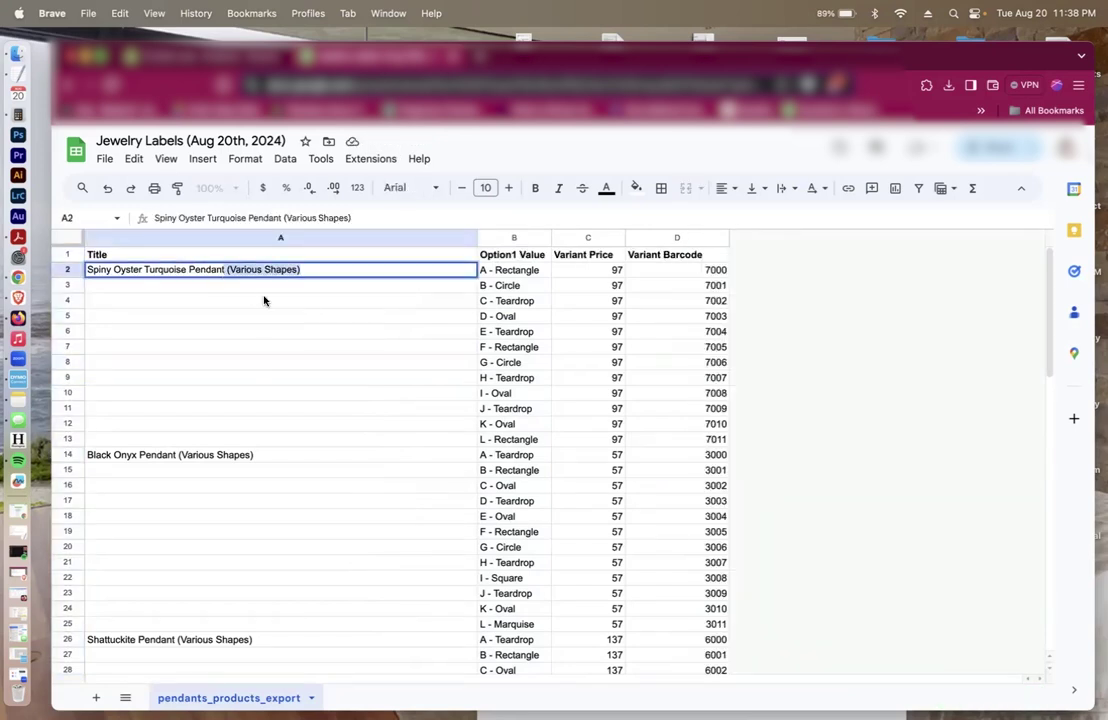
{"action": "key", "text": "BackSpace"}
{"action": "key", "text": "Return"}
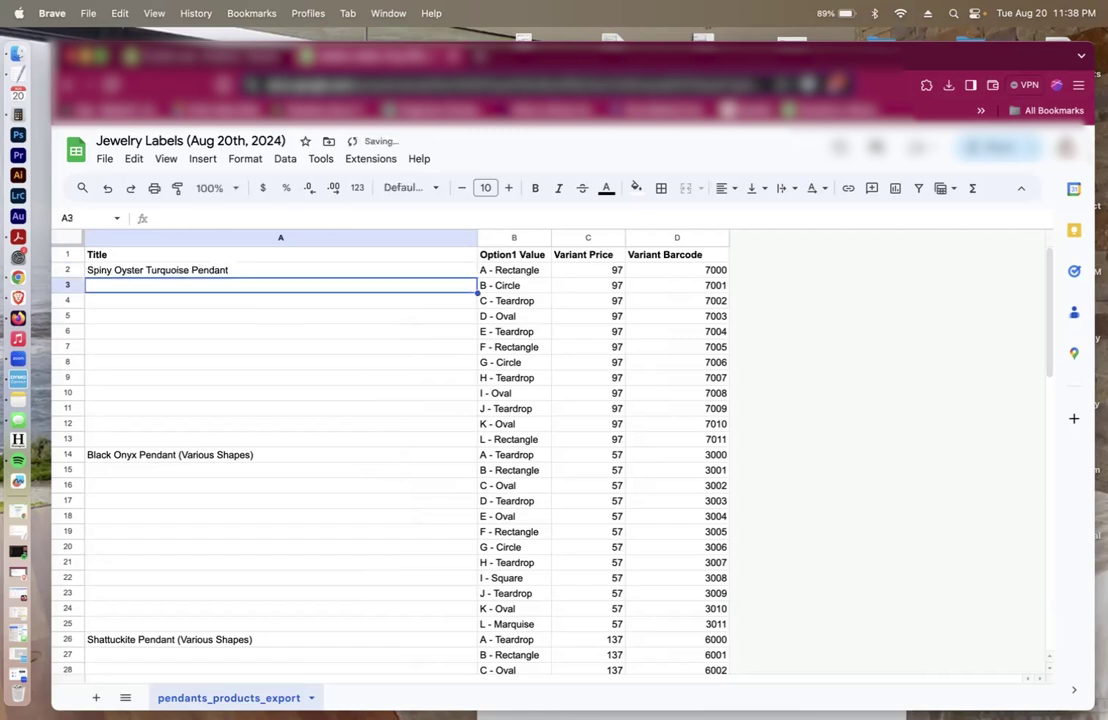
{"action": "key", "text": "Up"}
{"action": "key", "text": "cmd+c"}
{"action": "key", "text": "Down"}
{"action": "key", "text": "shift+Down"}
{"action": "key", "text": "shift+Down"}
{"action": "key", "text": "shift+Down"}
{"action": "key", "text": "shift+Down"}
{"action": "key", "text": "shift+Down"}
{"action": "key", "text": "shift+Down"}
{"action": "key", "text": "shift+Down"}
{"action": "key", "text": "shift+Down"}
{"action": "key", "text": "shift+Down"}
{"action": "key", "text": "shift+Down"}
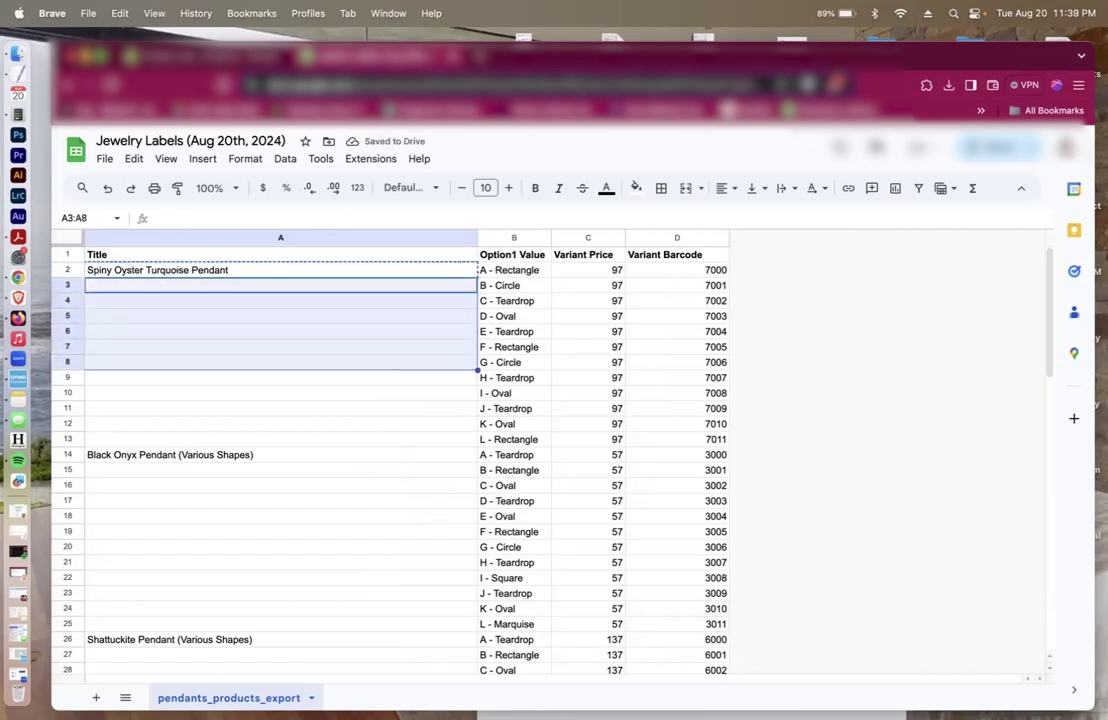
{"action": "key", "text": "cmd+v"}
Shorten the Black Onyx Pendant title in A14 and fill it into the blank title cells below.
{"action": "scroll", "coordinate": [267, 326], "scroll_direction": "down", "scroll_amount": 3}
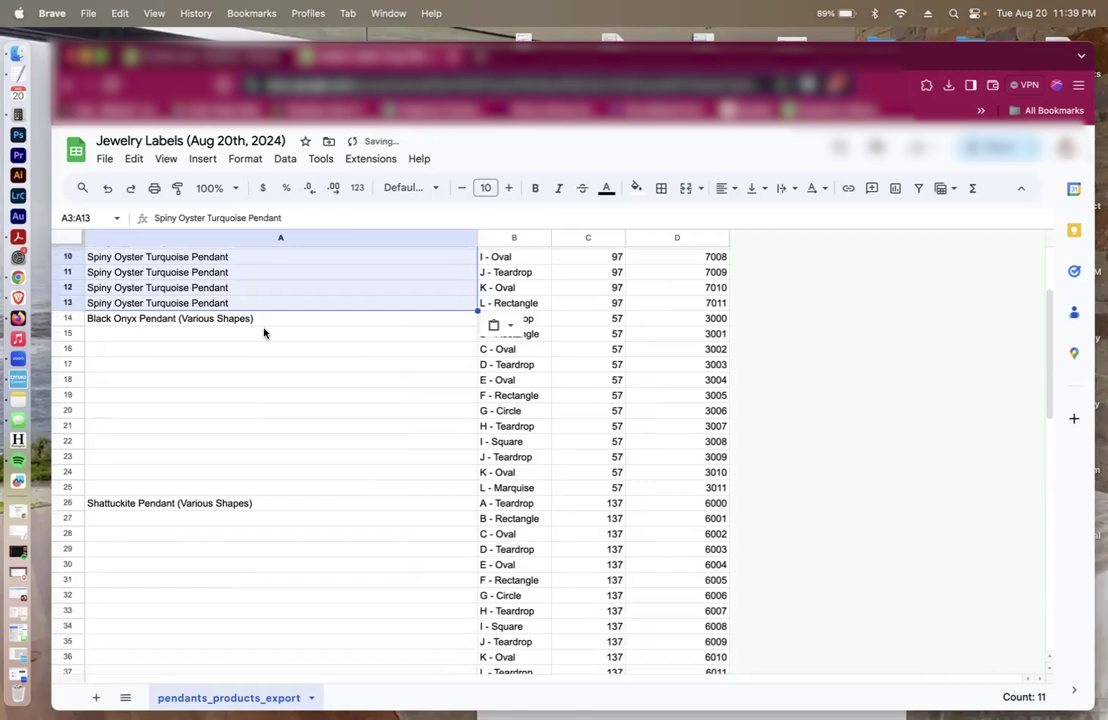
{"action": "double_click", "coordinate": [170, 318]}
{"action": "key", "text": "BackSpace"}
{"action": "key", "text": "Return"}
{"action": "key", "text": "Up"}
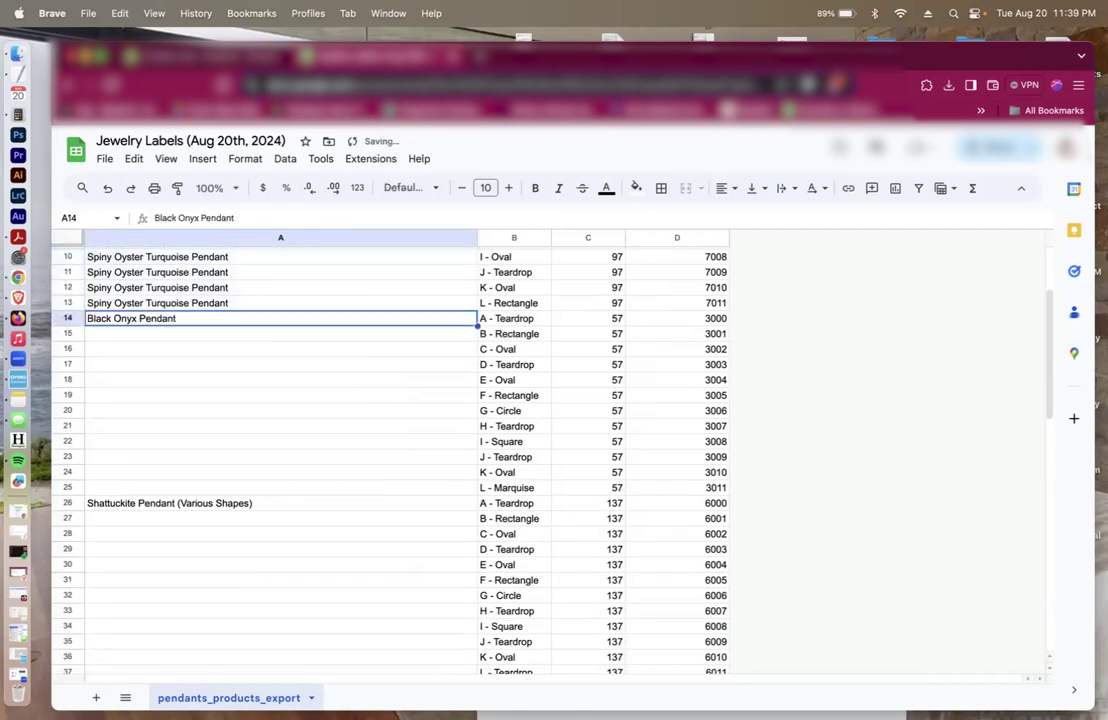
{"action": "key", "text": "cmd+c"}
{"action": "key", "text": "Down"}
{"action": "key", "text": "shift+Down"}
{"action": "key", "text": "shift+Down"}
{"action": "key", "text": "shift+Down"}
{"action": "key", "text": "shift+Down"}
{"action": "key", "text": "shift+Down"}
{"action": "key", "text": "shift+Down"}
{"action": "key", "text": "shift+Down"}
{"action": "key", "text": "shift+Down"}
{"action": "key", "text": "shift+Down"}
{"action": "key", "text": "shift+Down"}
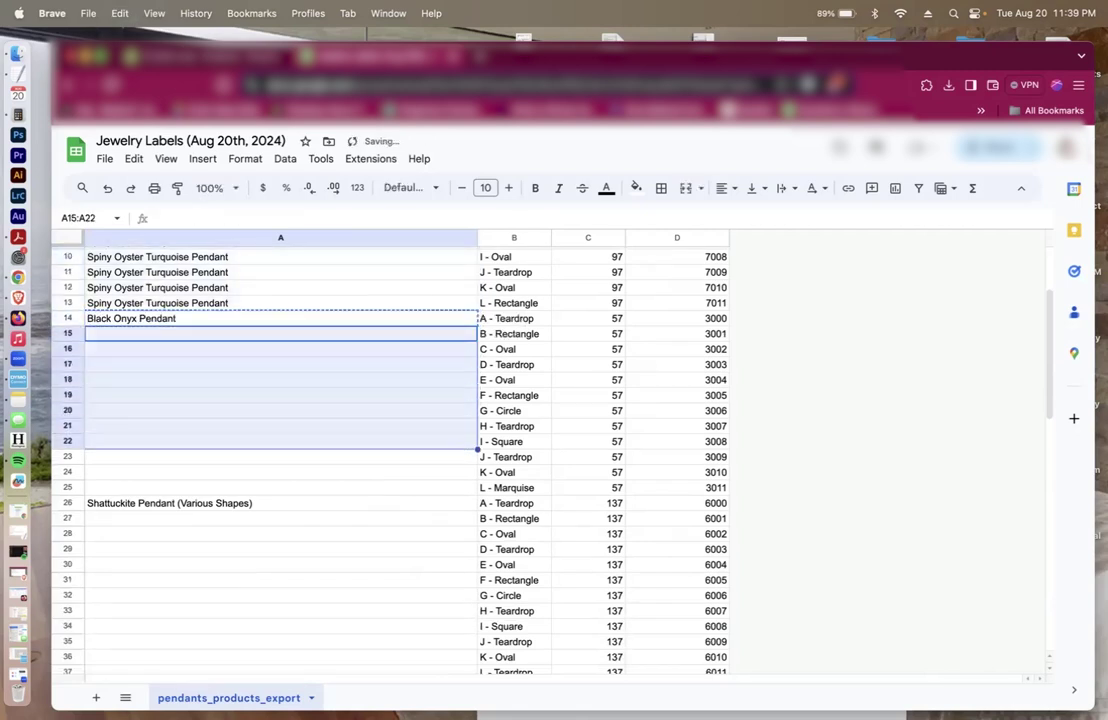
{"action": "key", "text": "cmd+v"}
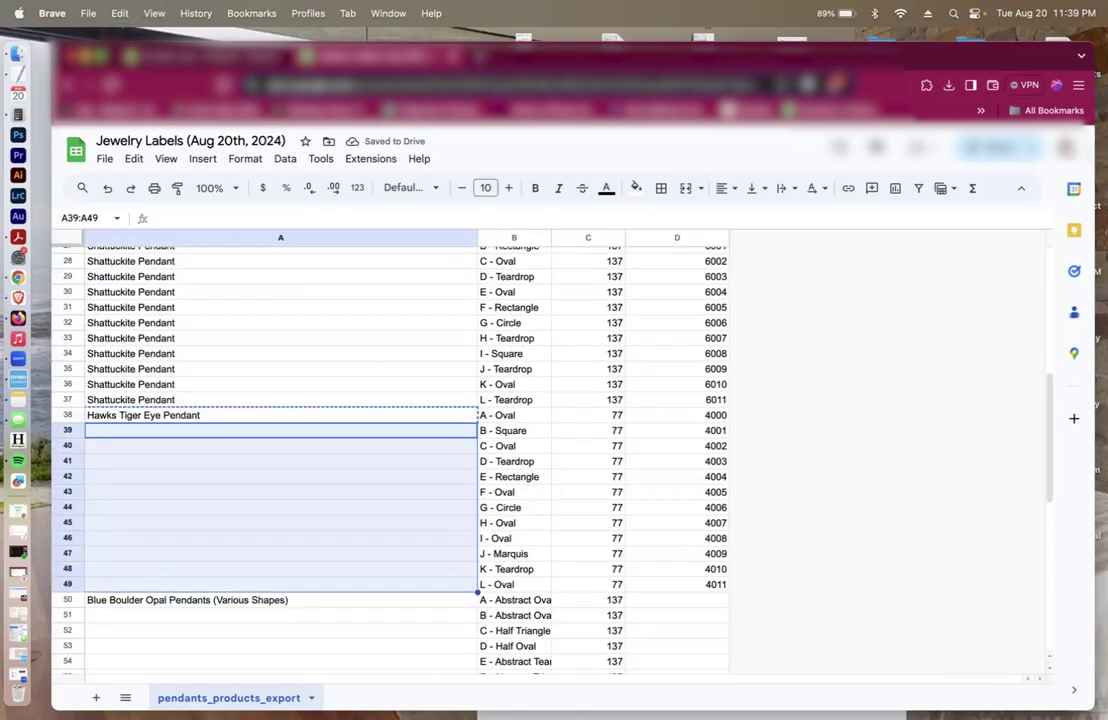
{"action": "key", "text": "cmd+v"}
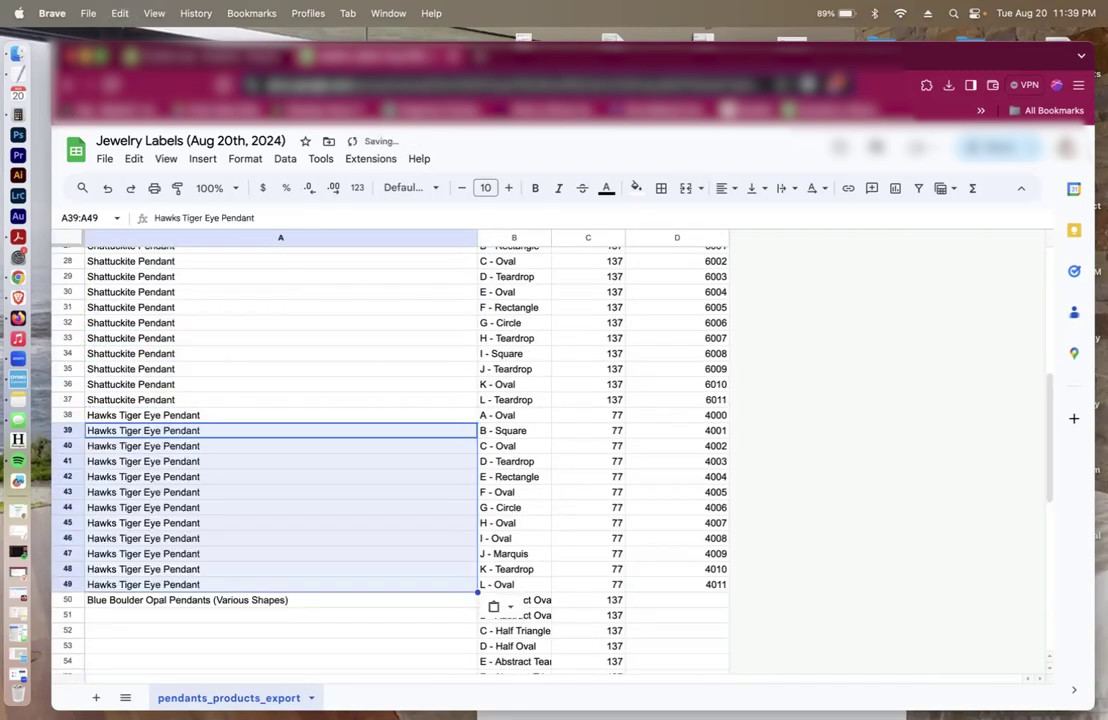
Delete the unused rows 50 through 83.
{"action": "scroll", "coordinate": [197, 433], "scroll_direction": "down", "scroll_amount": 5}
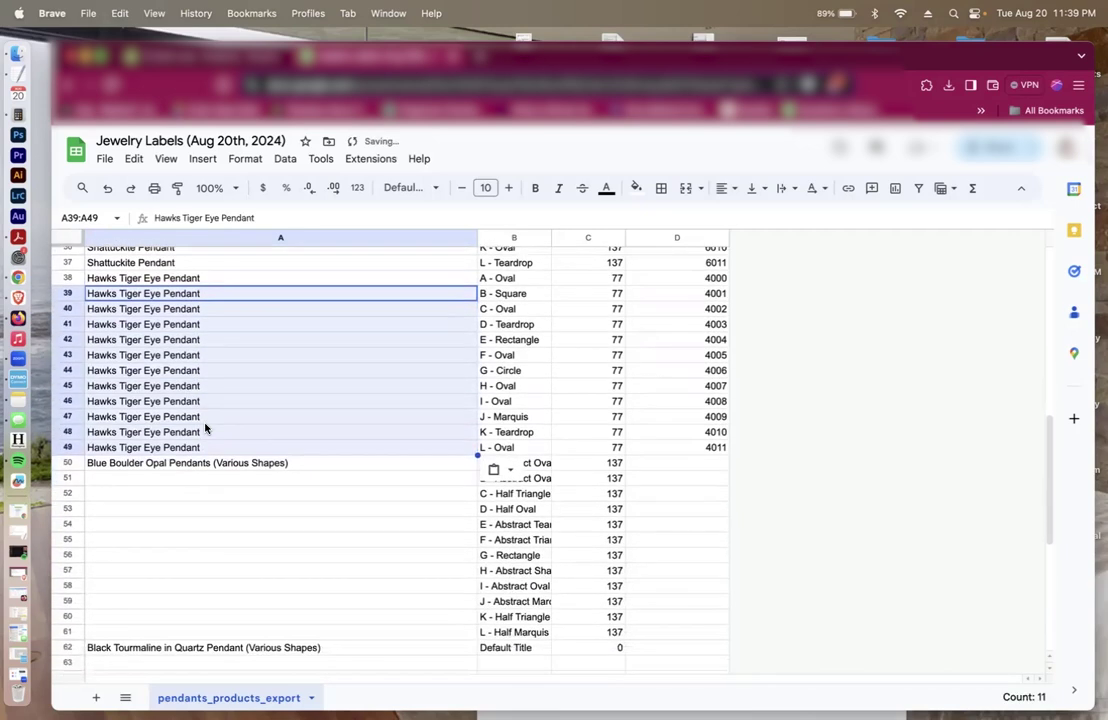
{"action": "scroll", "coordinate": [204, 424], "scroll_direction": "down", "scroll_amount": 3}
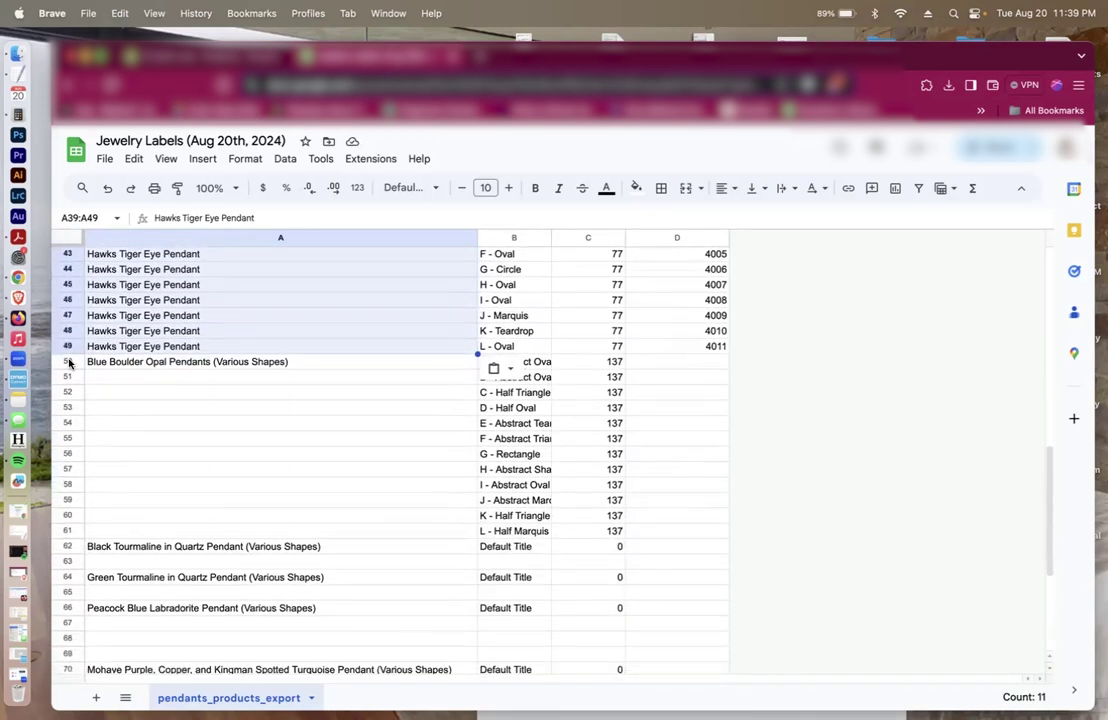
{"action": "left_click", "coordinate": [68, 360]}
{"action": "left_click_drag", "start_coordinate": [68, 360], "coordinate": [178, 663]}
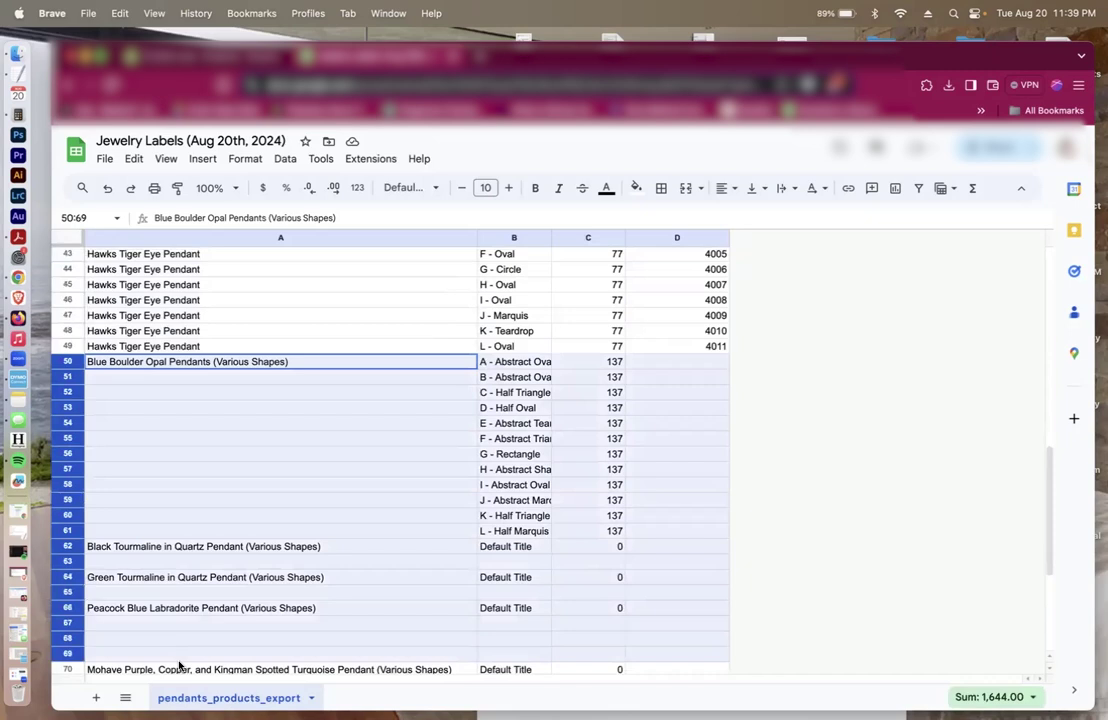
{"action": "scroll", "coordinate": [261, 540], "scroll_direction": "down", "scroll_amount": 5}
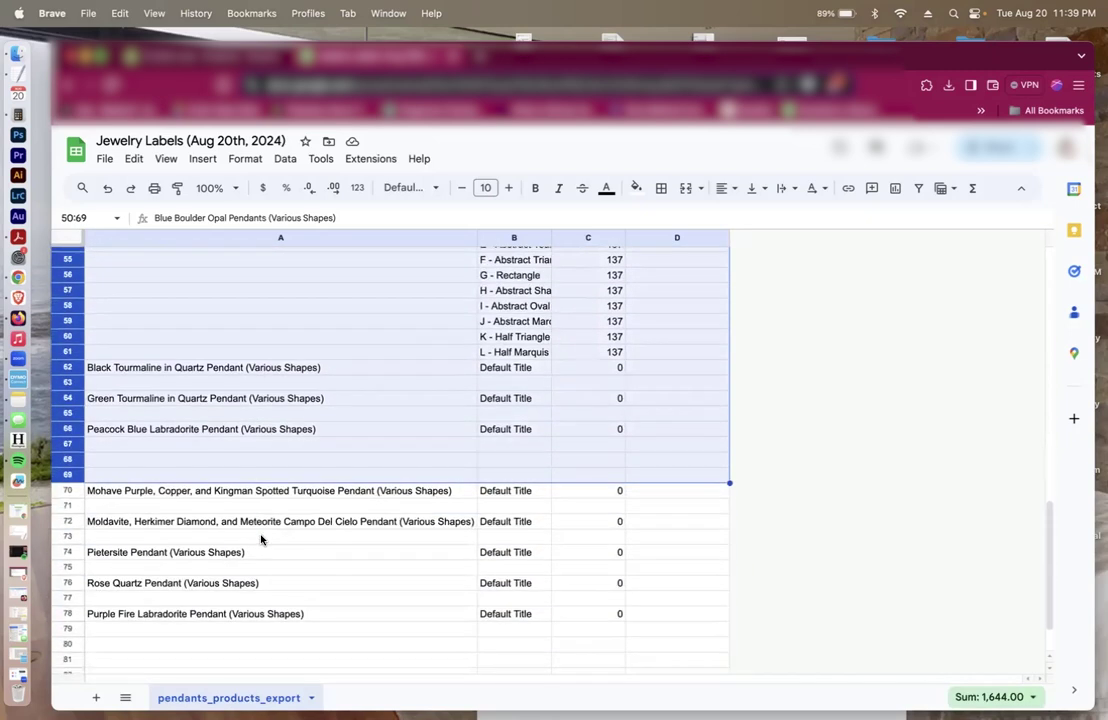
{"action": "key", "text": "shift+Down"}
{"action": "key", "text": "shift+Down"}
{"action": "key", "text": "shift+Down"}
{"action": "key", "text": "shift+Down"}
{"action": "key", "text": "shift+Down"}
{"action": "key", "text": "shift+Down"}
{"action": "key", "text": "shift+Down"}
{"action": "key", "text": "shift+Down"}
{"action": "key", "text": "shift+Down"}
{"action": "key", "text": "shift+Down"}
{"action": "key", "text": "shift+Down"}
{"action": "key", "text": "shift+Down"}
{"action": "key", "text": "shift+Down"}
{"action": "key", "text": "shift+Down"}
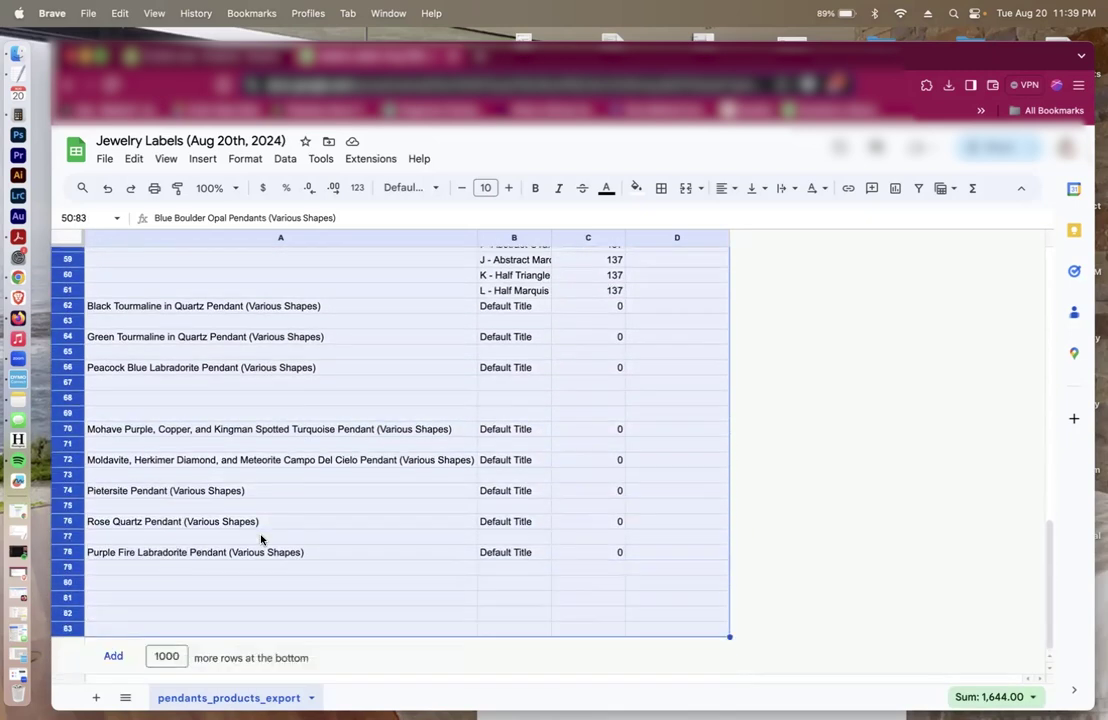
{"action": "right_click", "coordinate": [261, 540]}
{"action": "left_click", "coordinate": [351, 316]}
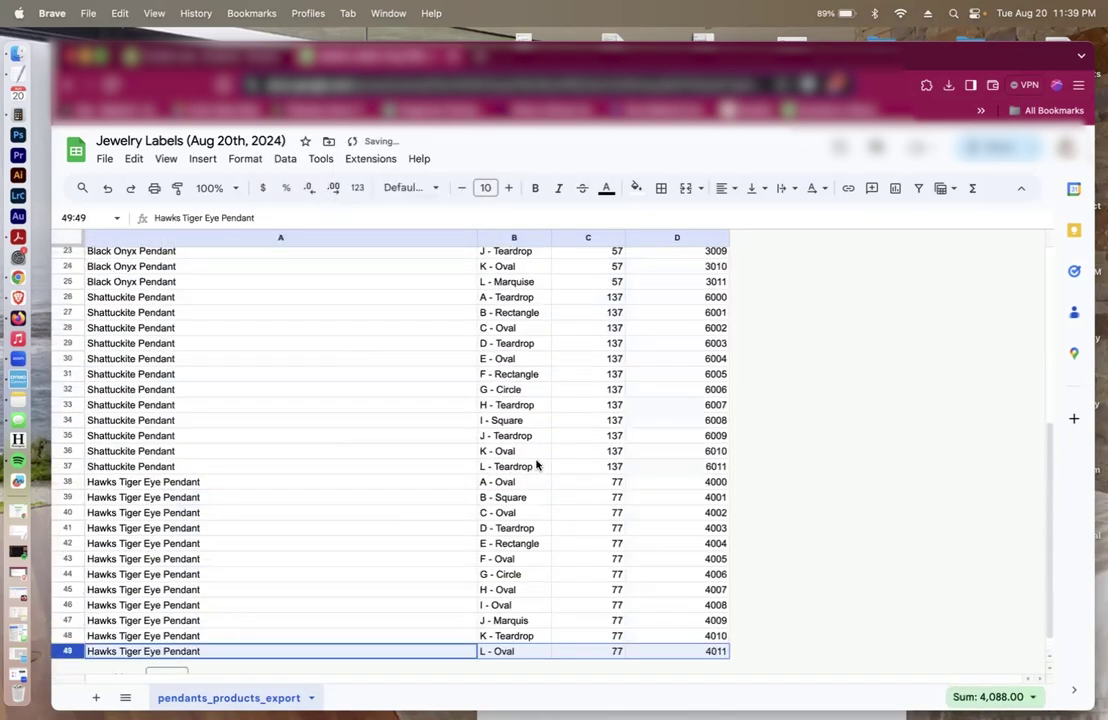
{"action": "scroll", "coordinate": [536, 465], "scroll_direction": "up", "scroll_amount": 10}
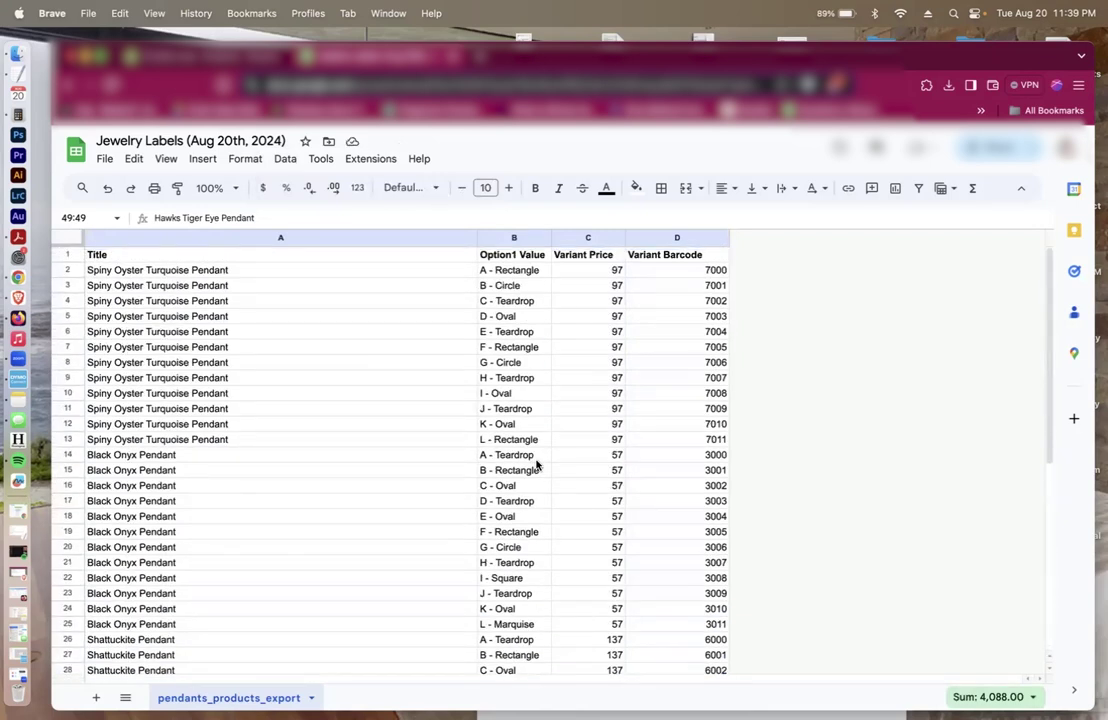
Format the Variant Price column as dollars and rename the Title header to Title1.
{"action": "left_click", "coordinate": [574, 237]}
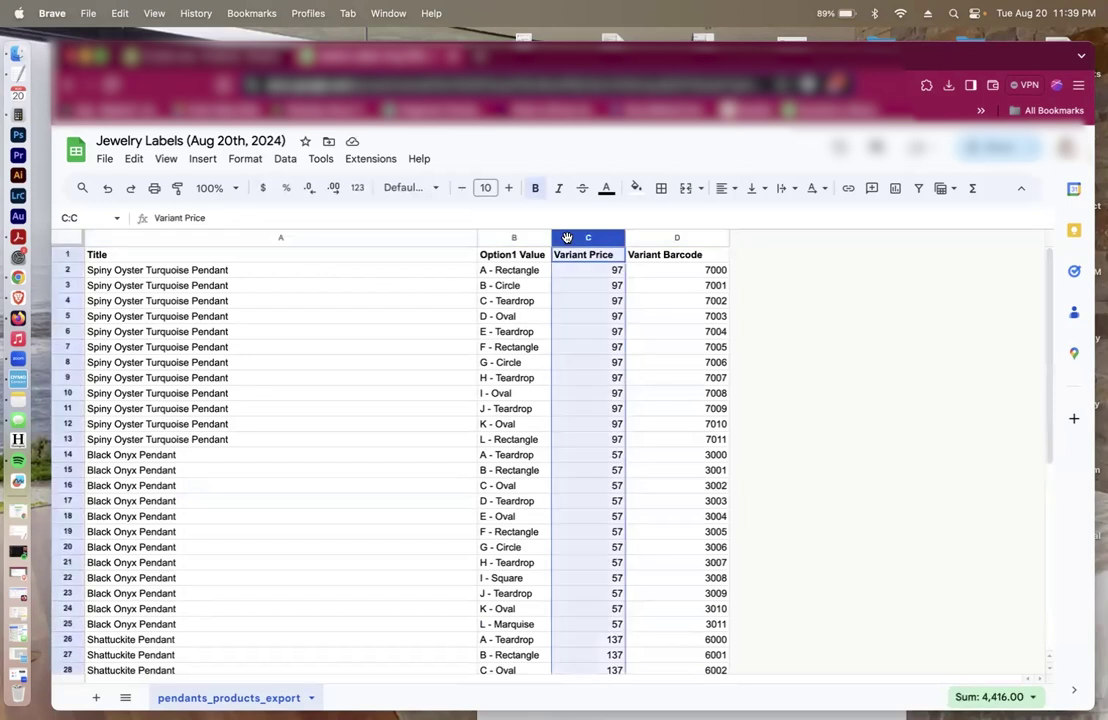
{"action": "left_click", "coordinate": [262, 188]}
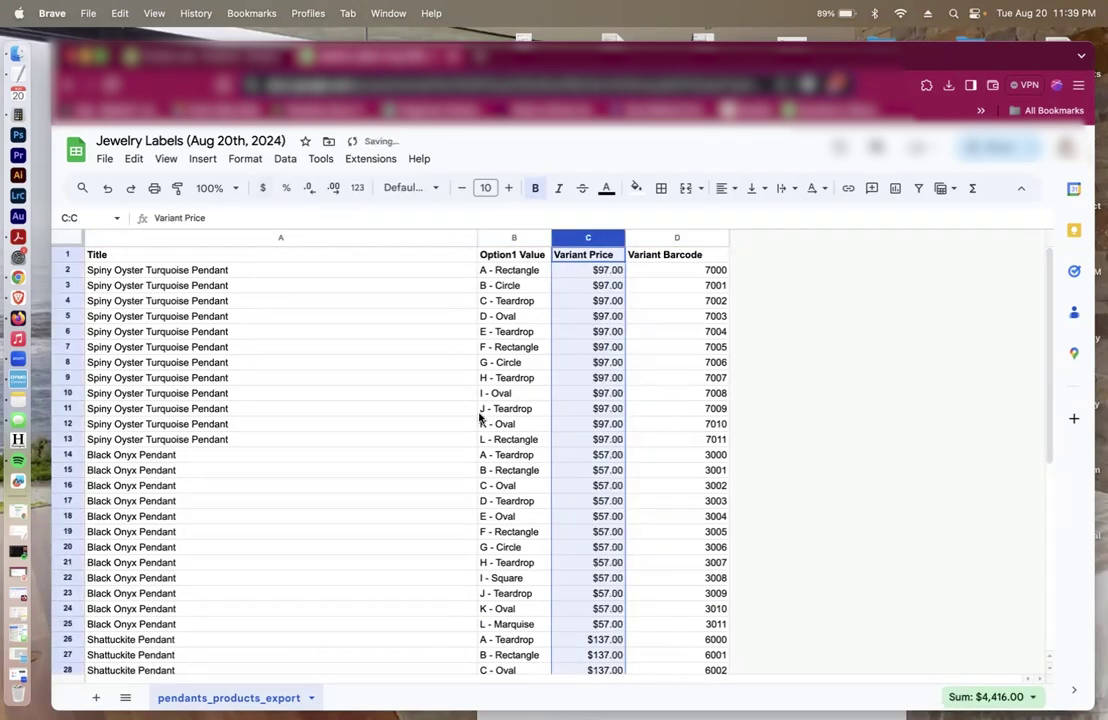
{"action": "left_click", "coordinate": [186, 254]}
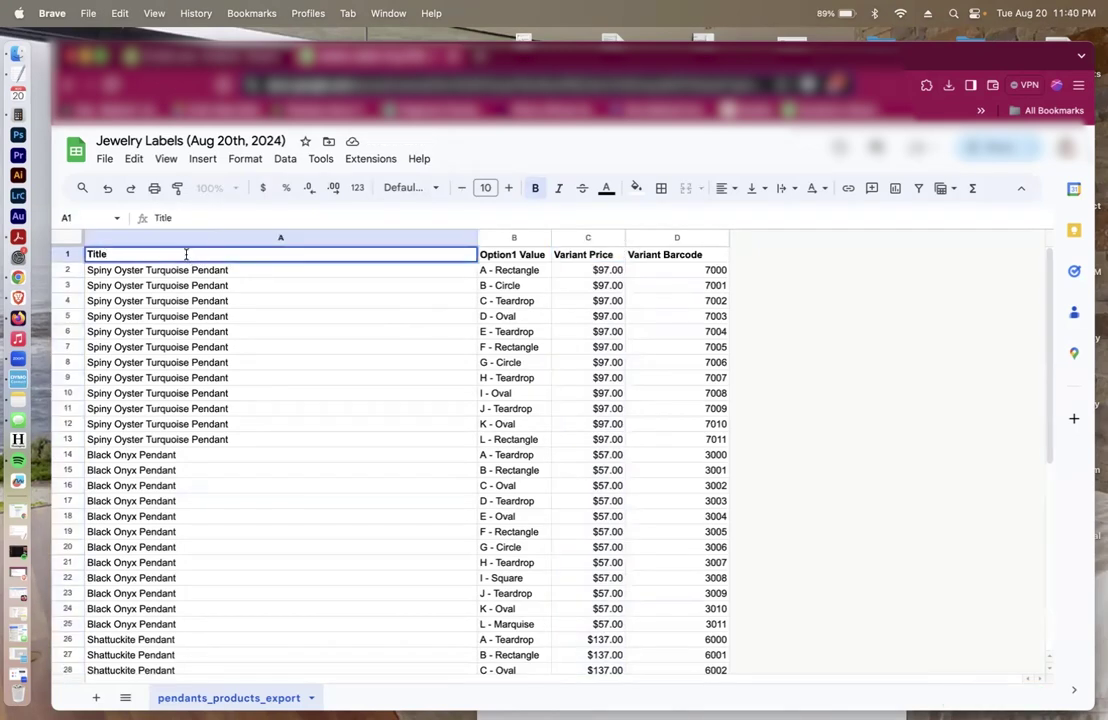
{"action": "type", "text": "1"}
{"action": "key", "text": "Return"}
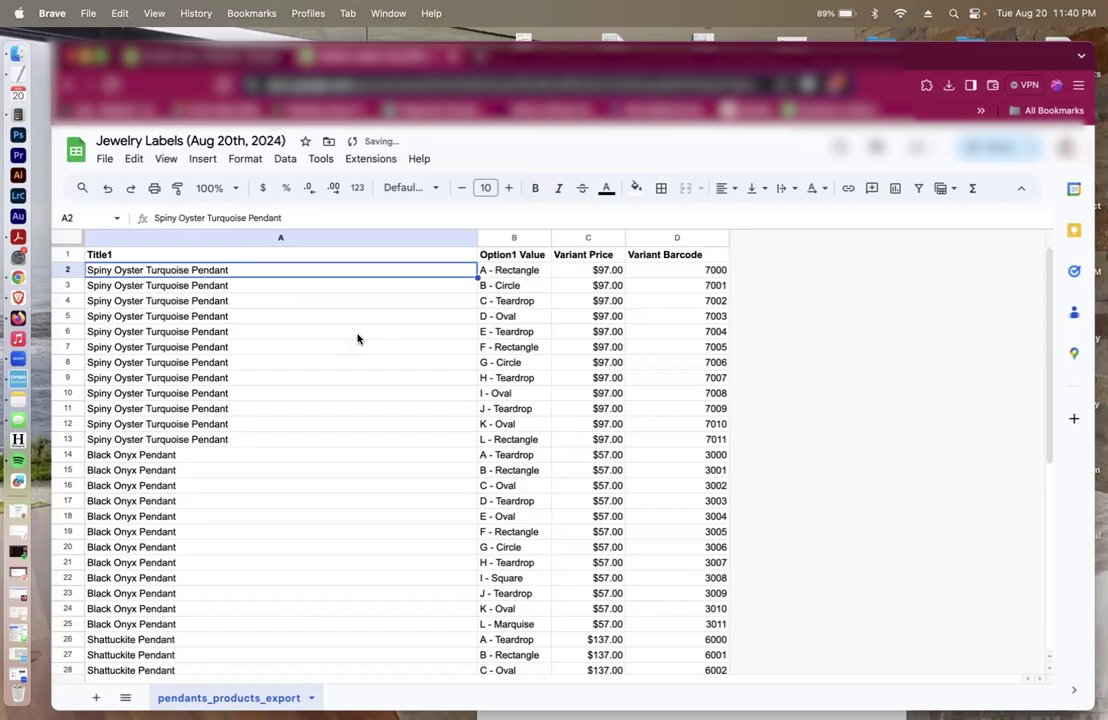
Rename the price and barcode headers to Variant Price1 and Variant Barcode1.
{"action": "left_click", "coordinate": [605, 255]}
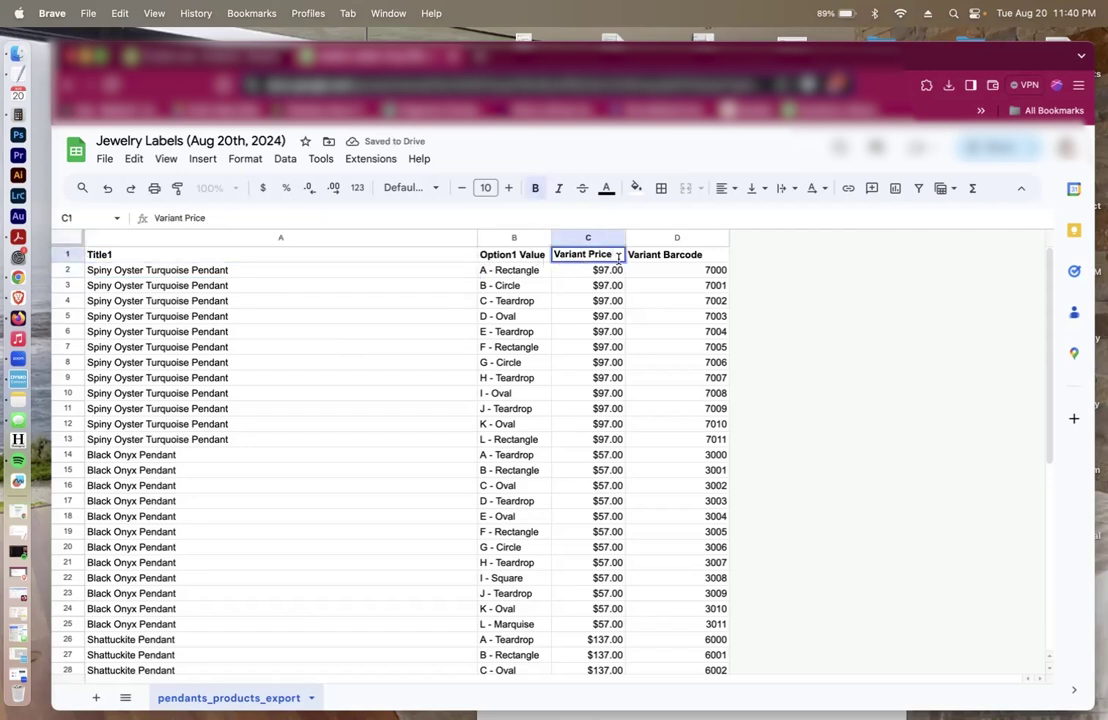
{"action": "double_click", "coordinate": [618, 256]}
{"action": "type", "text": "1"}
{"action": "key", "text": "Return"}
{"action": "left_click", "coordinate": [703, 255]}
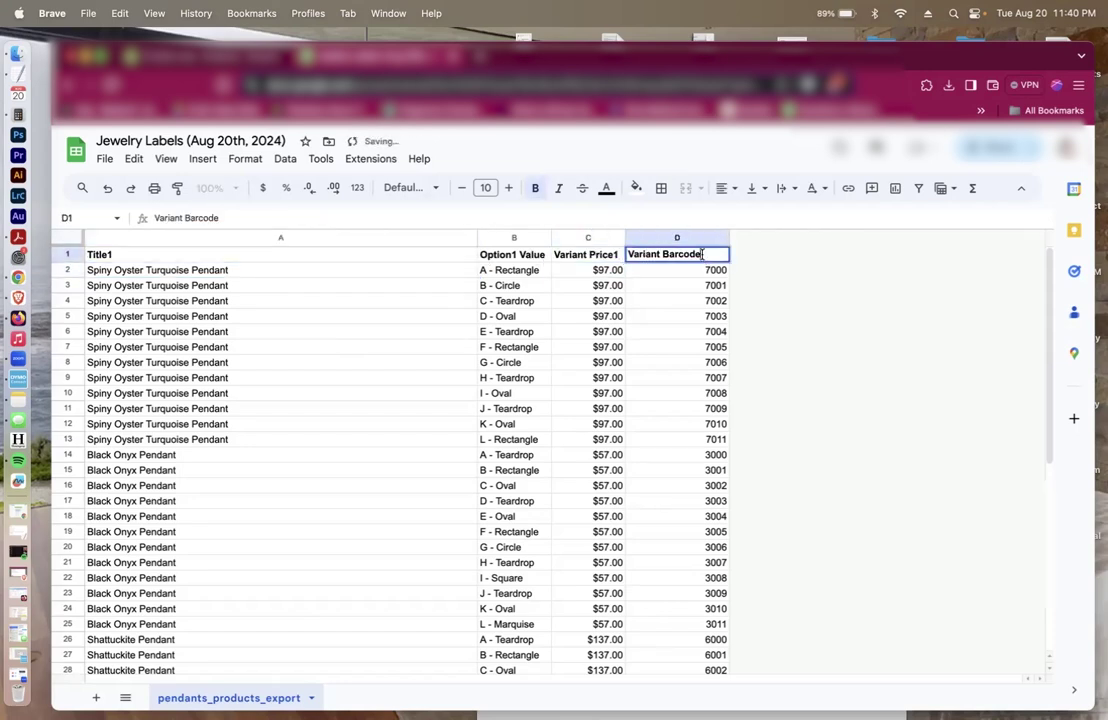
{"action": "double_click", "coordinate": [703, 255]}
{"action": "type", "text": "1"}
{"action": "key", "text": "Return"}
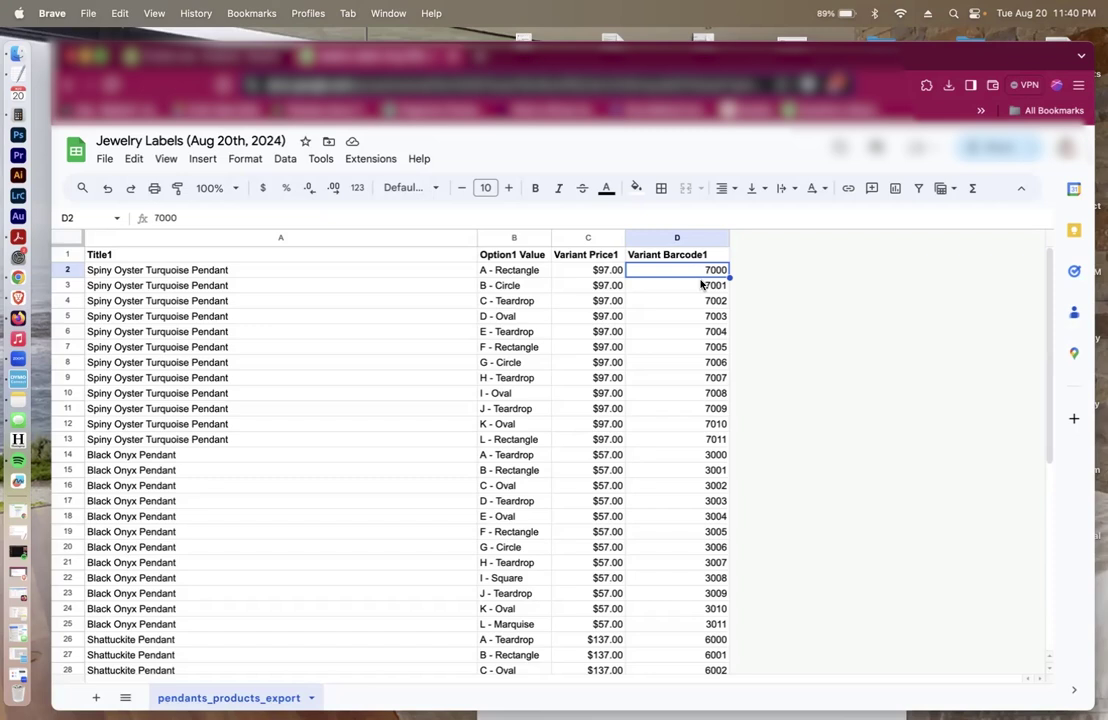
Review the Aqua Crysoprase Pendant's 12 variant barcodes (2000–2011) without changes, then return to the sheet.
{"action": "key", "text": "ctrl+shift+Tab"}
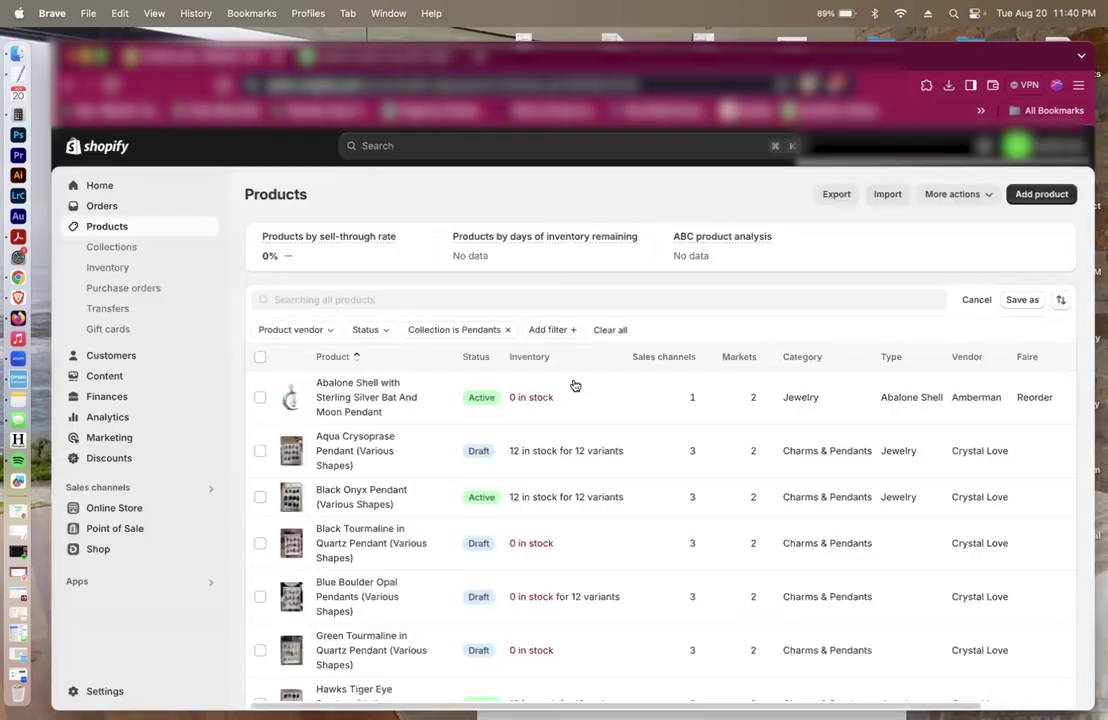
{"action": "left_click", "coordinate": [380, 452]}
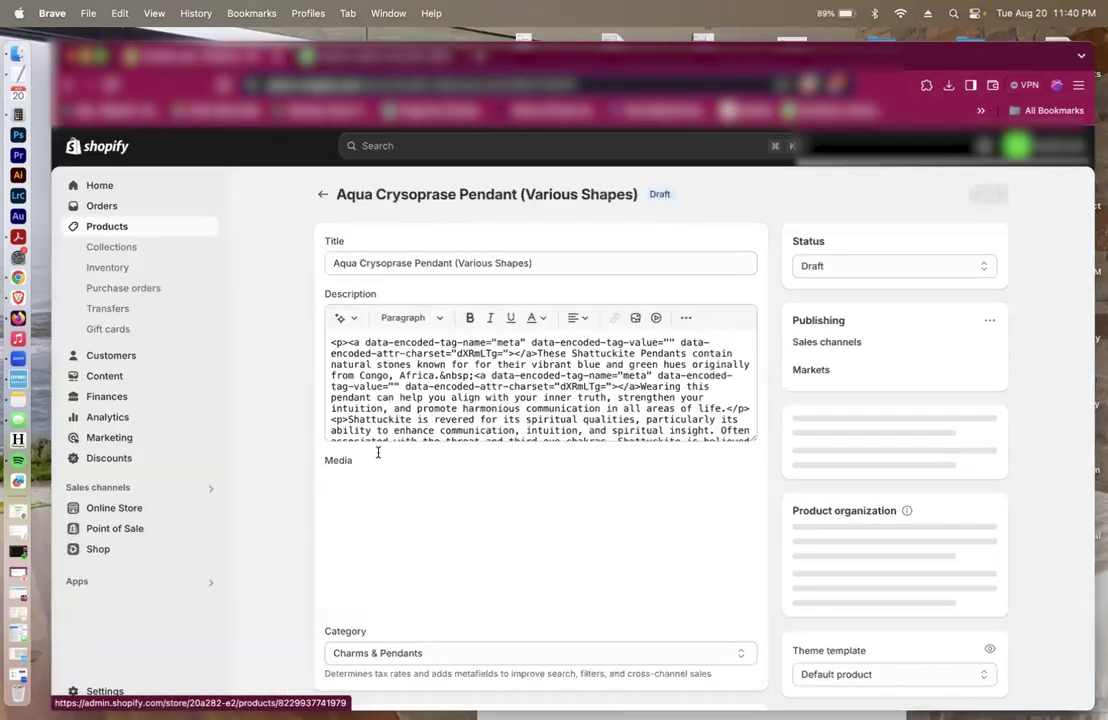
{"action": "scroll", "coordinate": [519, 487], "scroll_direction": "down", "scroll_amount": 10}
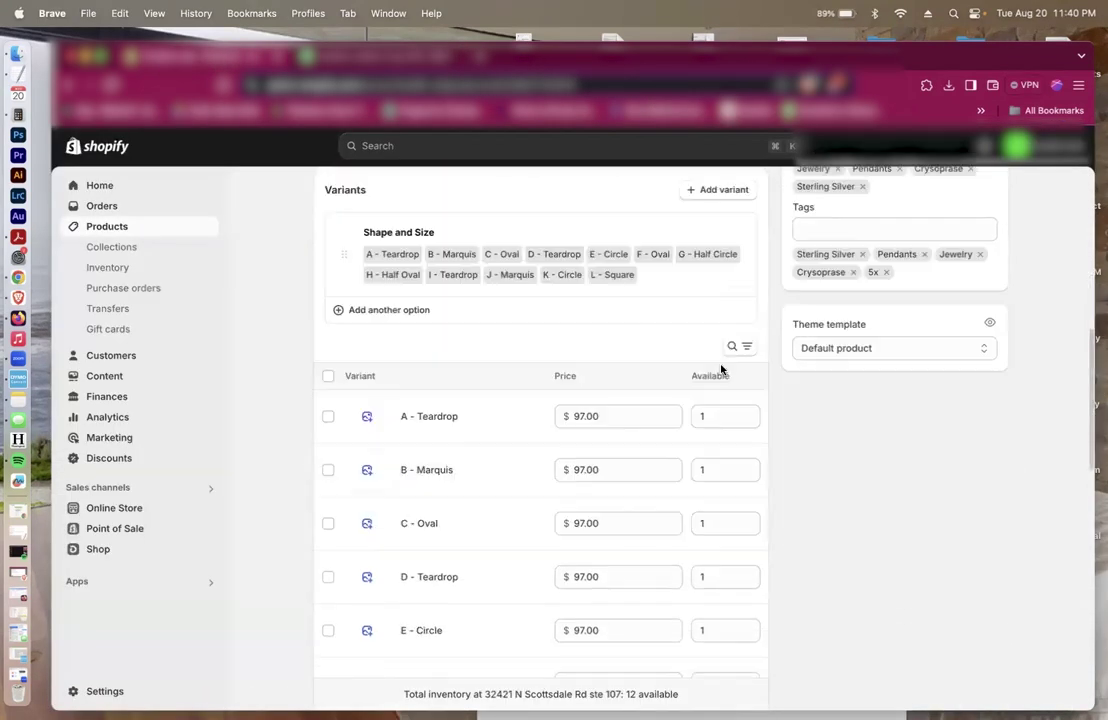
{"action": "key", "text": "f"}
{"action": "left_click", "coordinate": [329, 385]}
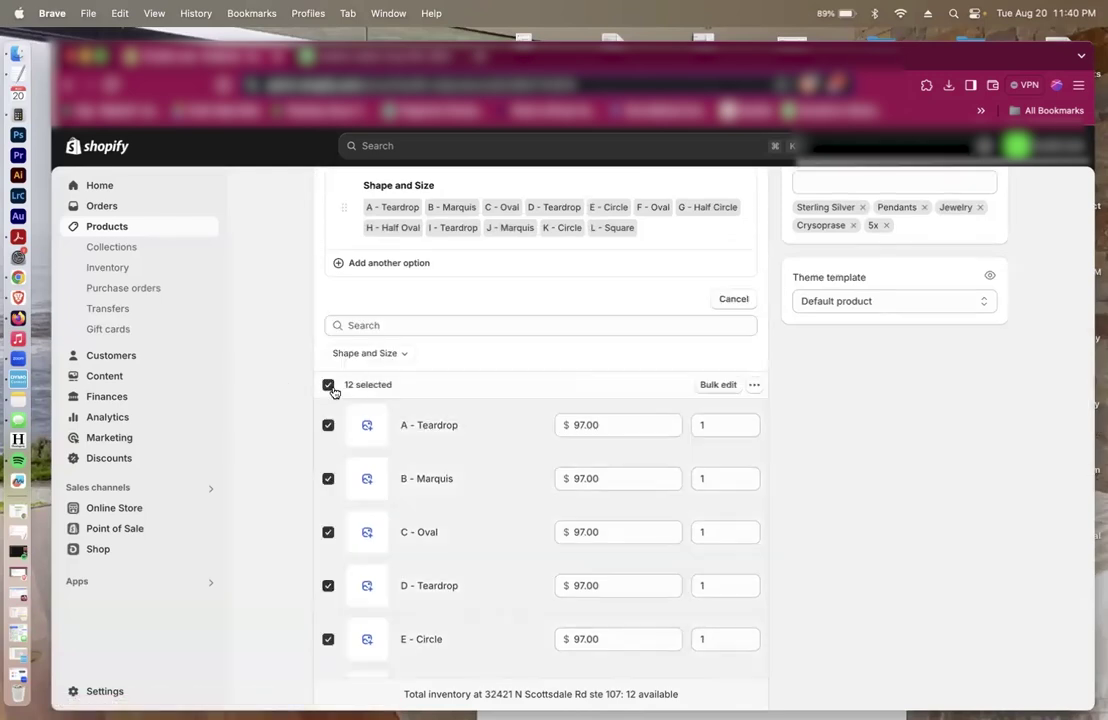
{"action": "left_click", "coordinate": [754, 385]}
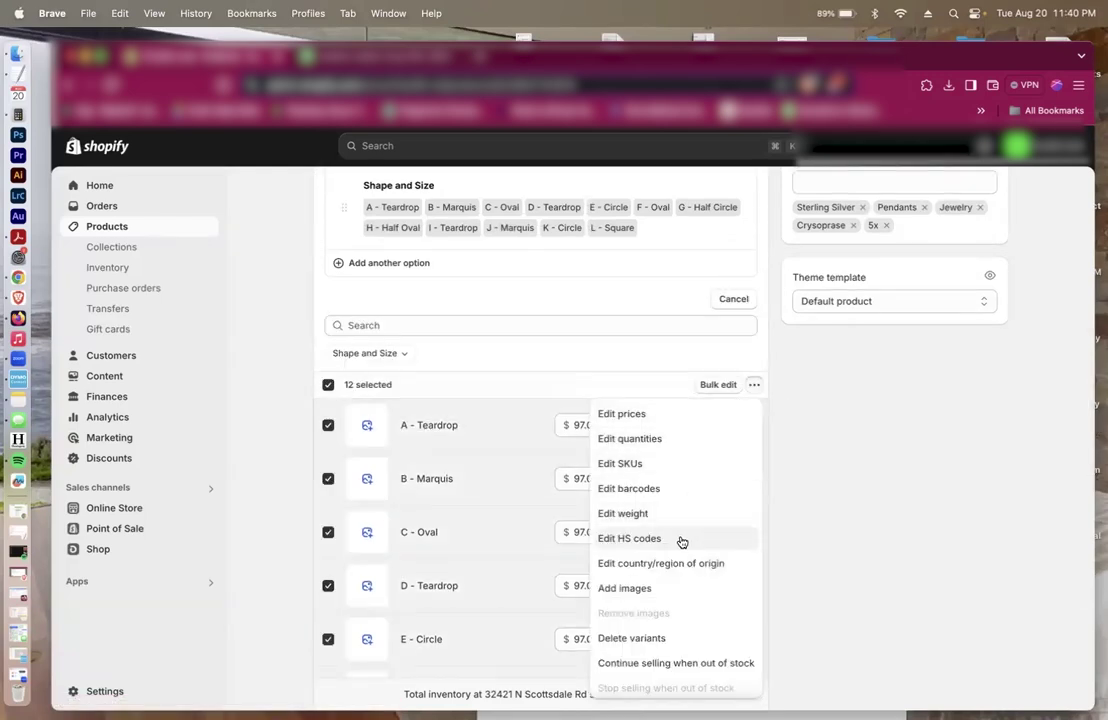
{"action": "left_click", "coordinate": [663, 488]}
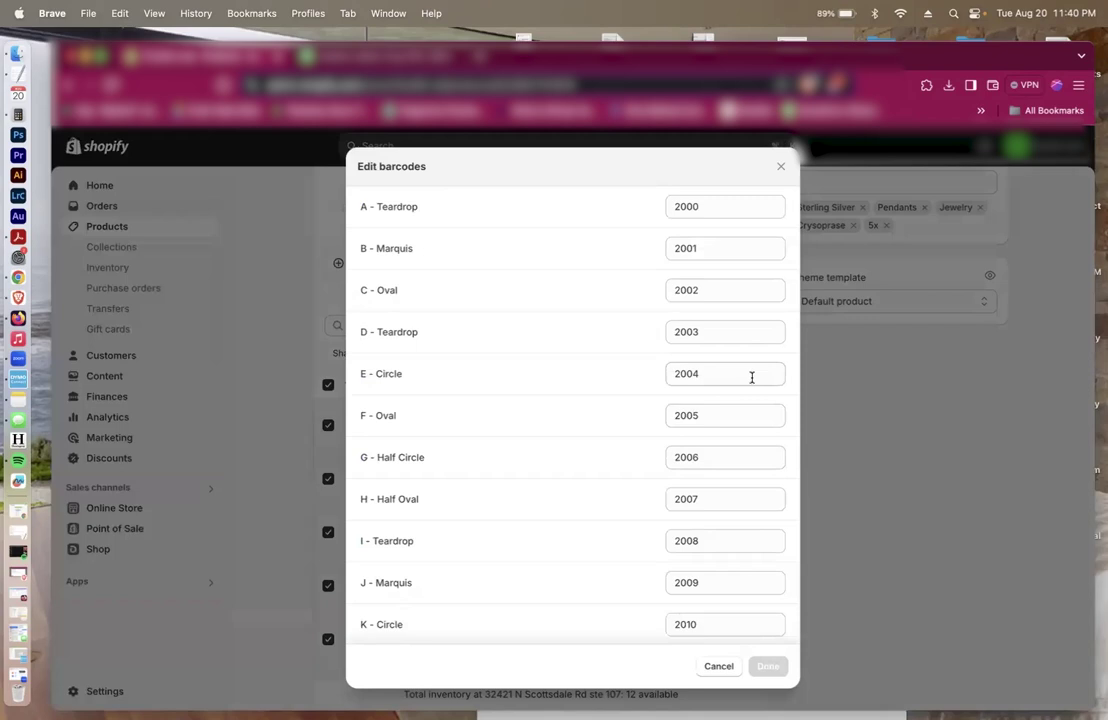
{"action": "scroll", "coordinate": [732, 636], "scroll_direction": "down", "scroll_amount": 2}
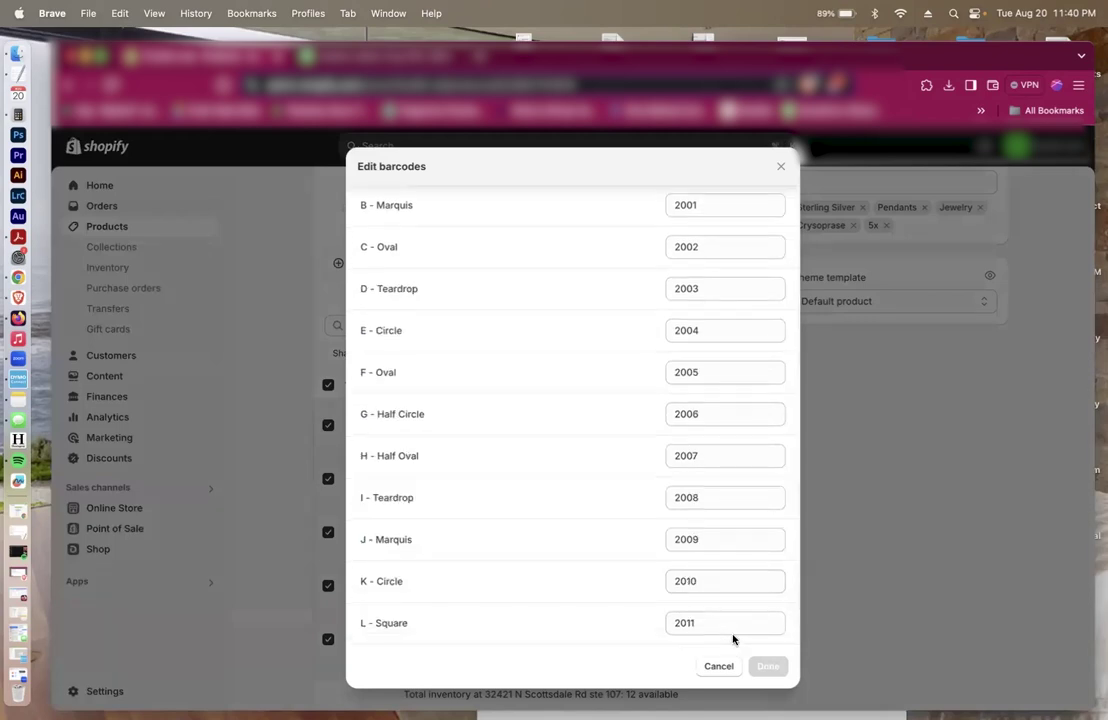
{"action": "left_click", "coordinate": [719, 667]}
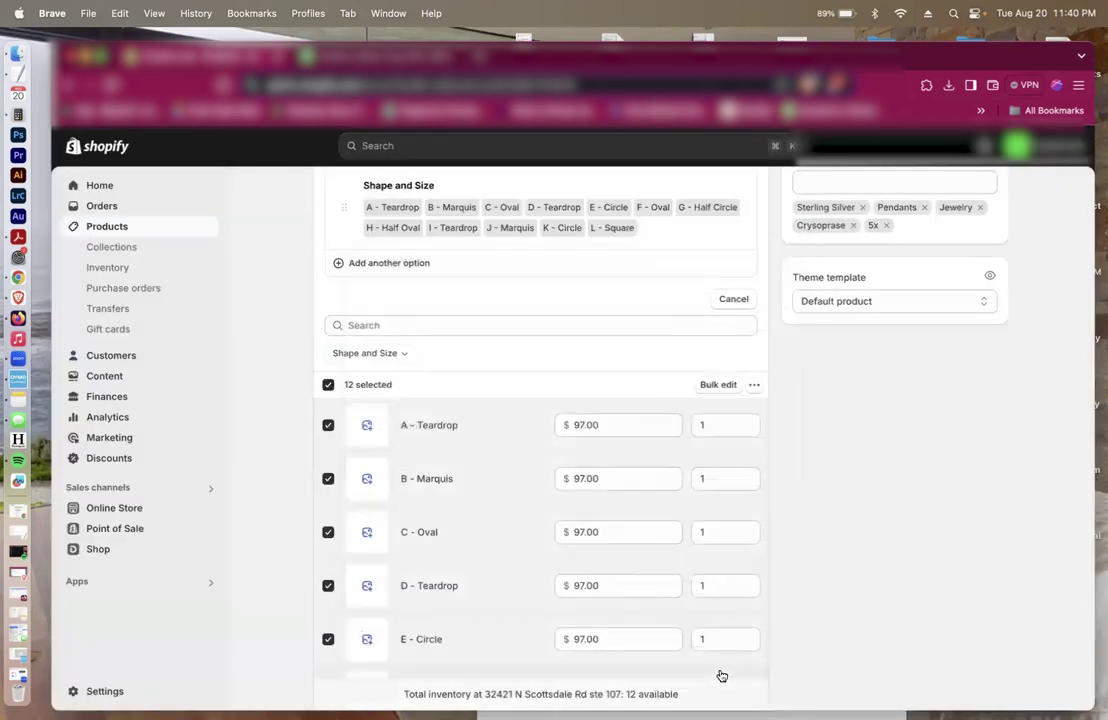
{"action": "left_click", "coordinate": [326, 387]}
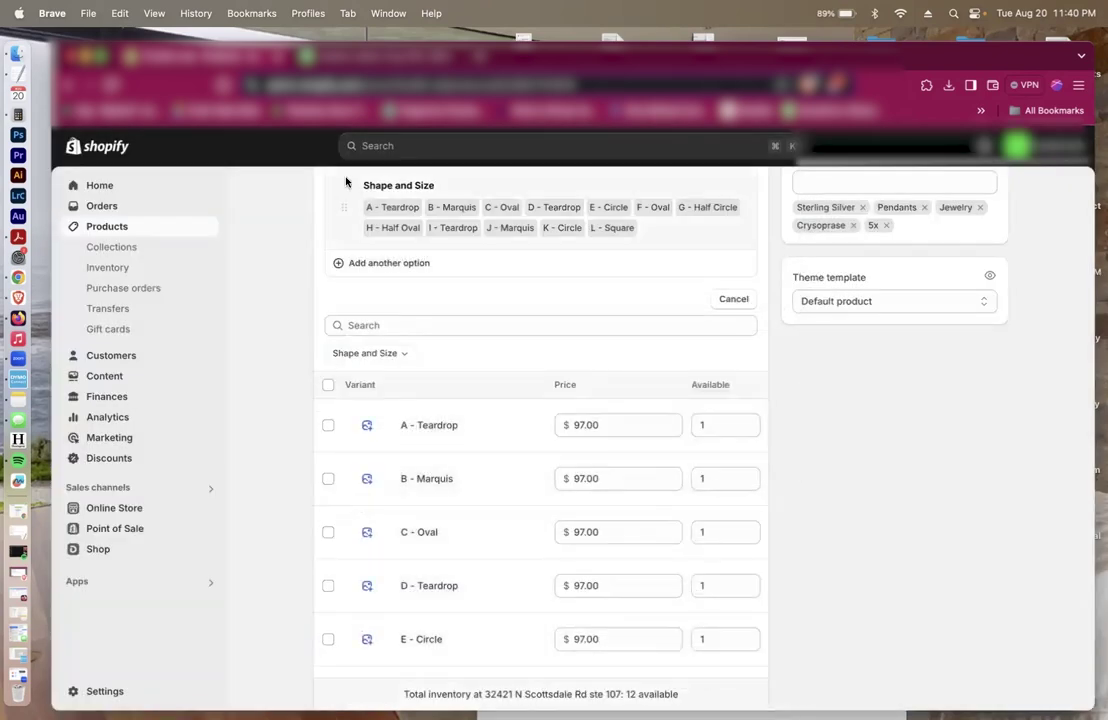
{"action": "key", "text": "ctrl+Tab"}
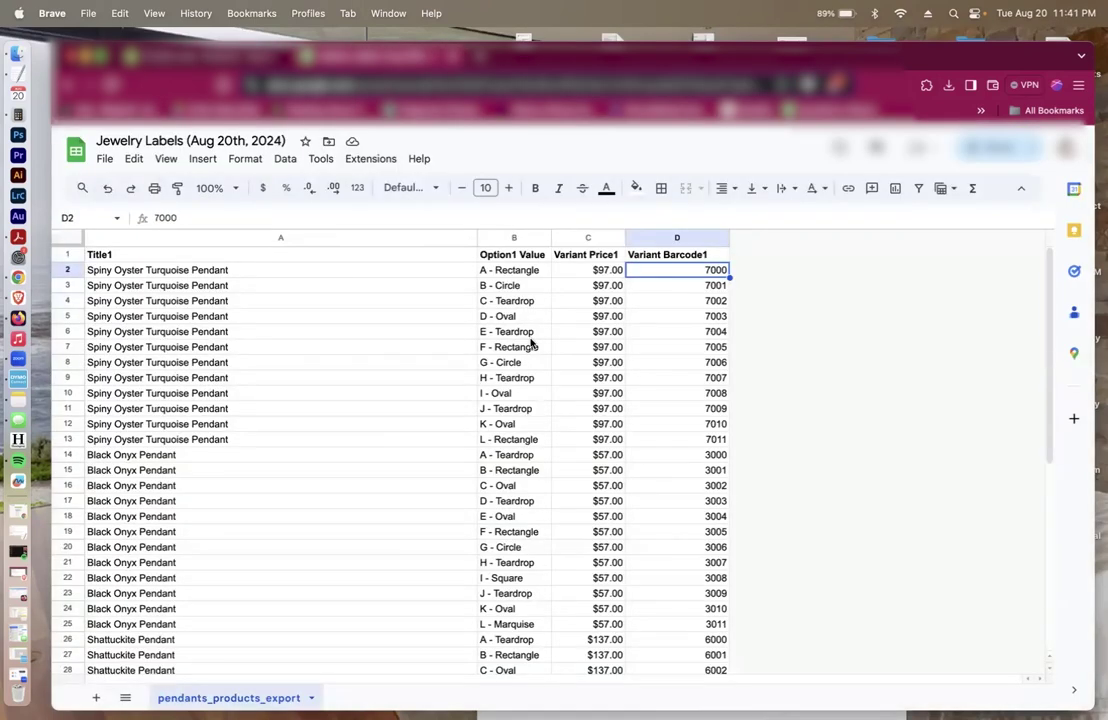
{"action": "scroll", "coordinate": [530, 343], "scroll_direction": "down", "scroll_amount": 6}
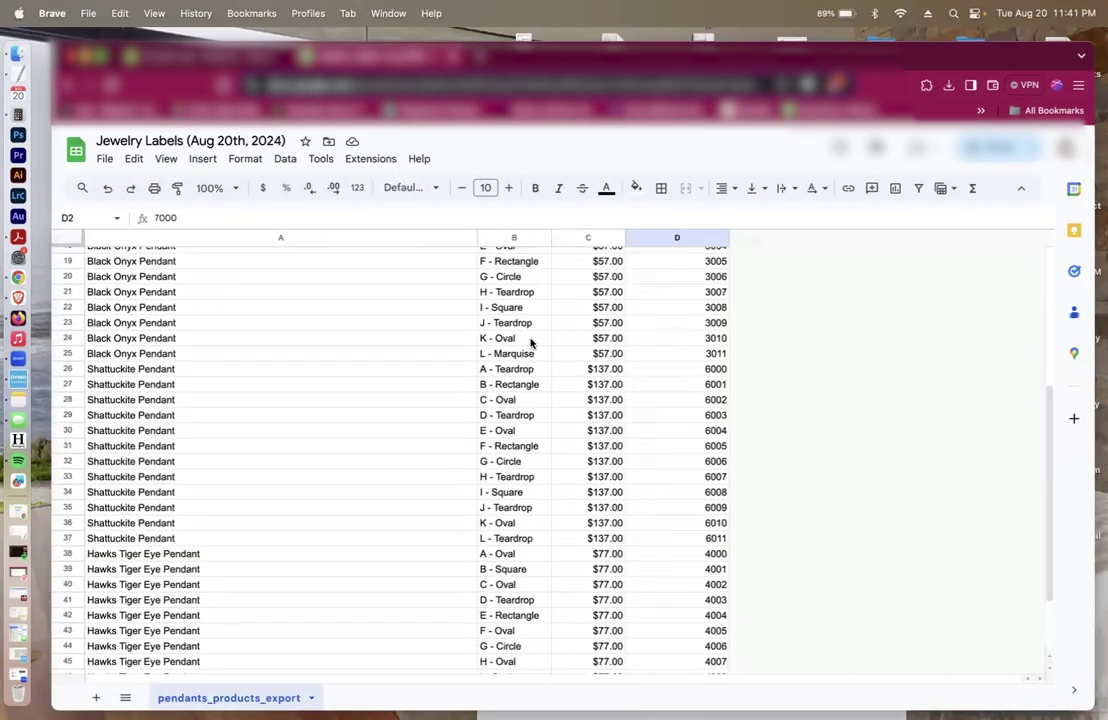
{"action": "scroll", "coordinate": [530, 343], "scroll_direction": "down", "scroll_amount": 2}
{"action": "scroll", "coordinate": [530, 343], "scroll_direction": "up", "scroll_amount": 8}
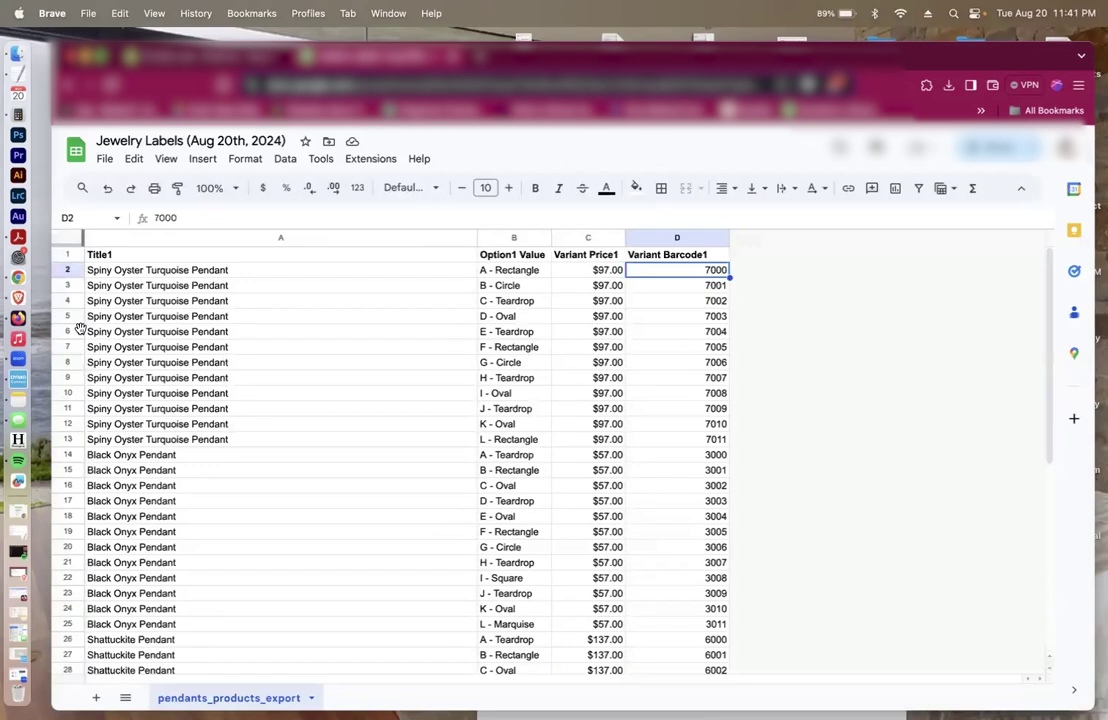
{"action": "scroll", "coordinate": [58, 300], "scroll_direction": "down", "scroll_amount": 8}
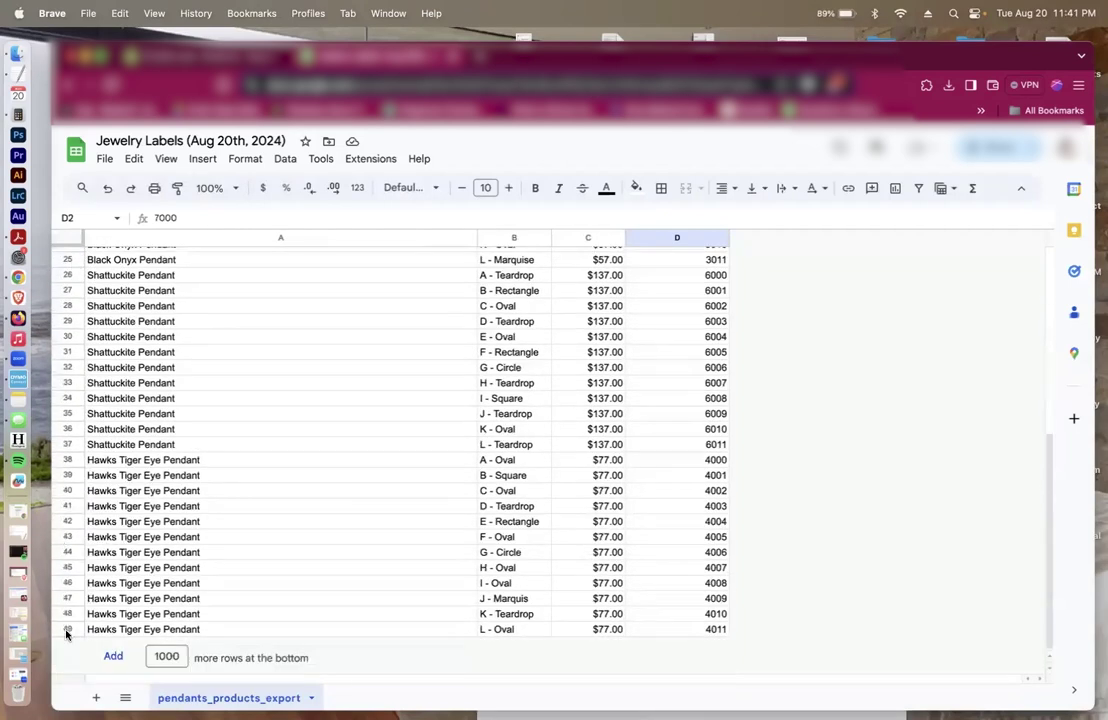
{"action": "scroll", "coordinate": [129, 562], "scroll_direction": "up", "scroll_amount": 8}
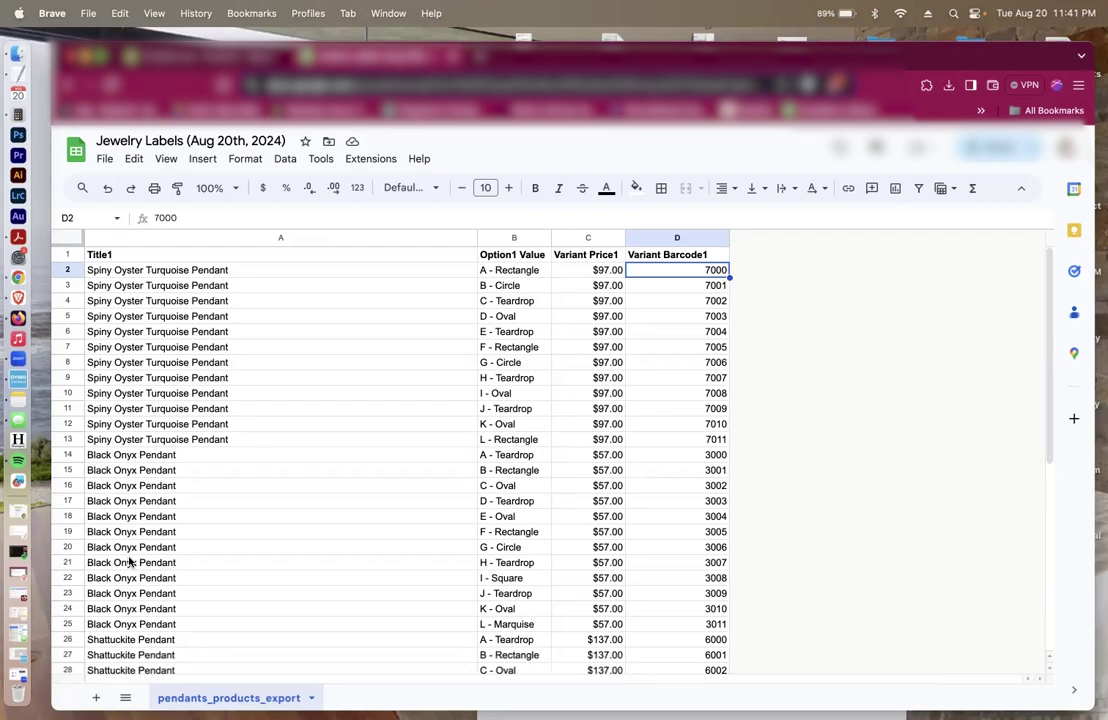
{"action": "left_click", "coordinate": [280, 237]}
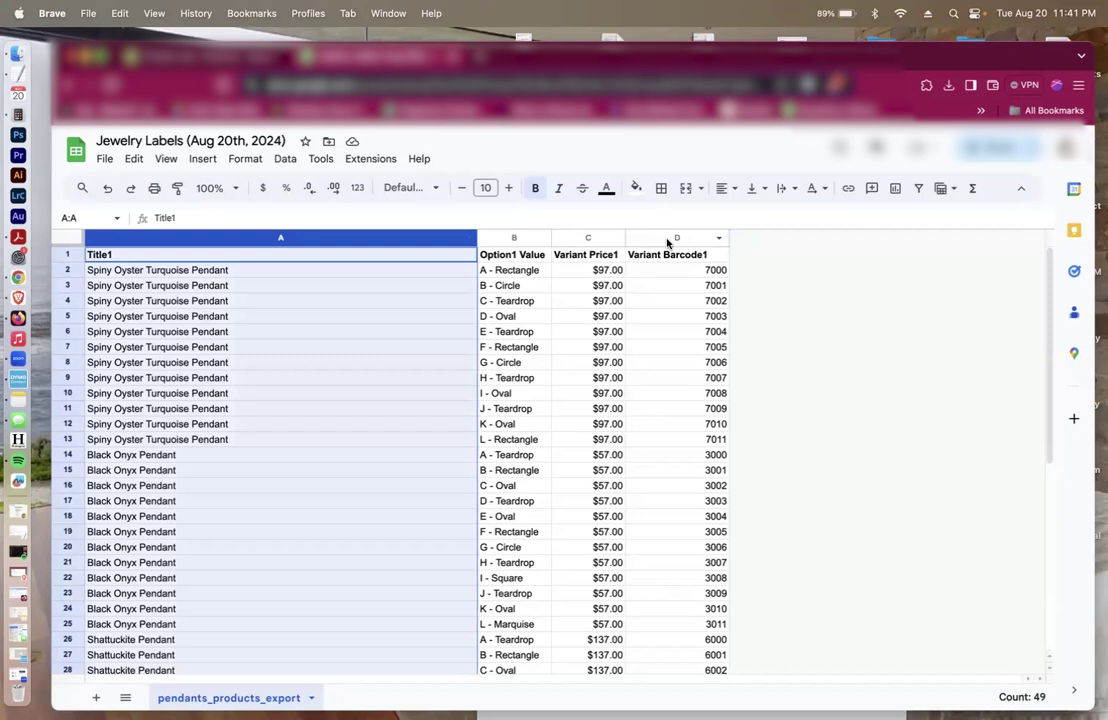
Insert four empty columns after column D and copy the A1:D1 headers into E1:H1.
{"action": "left_click", "coordinate": [656, 238], "text": "shift"}
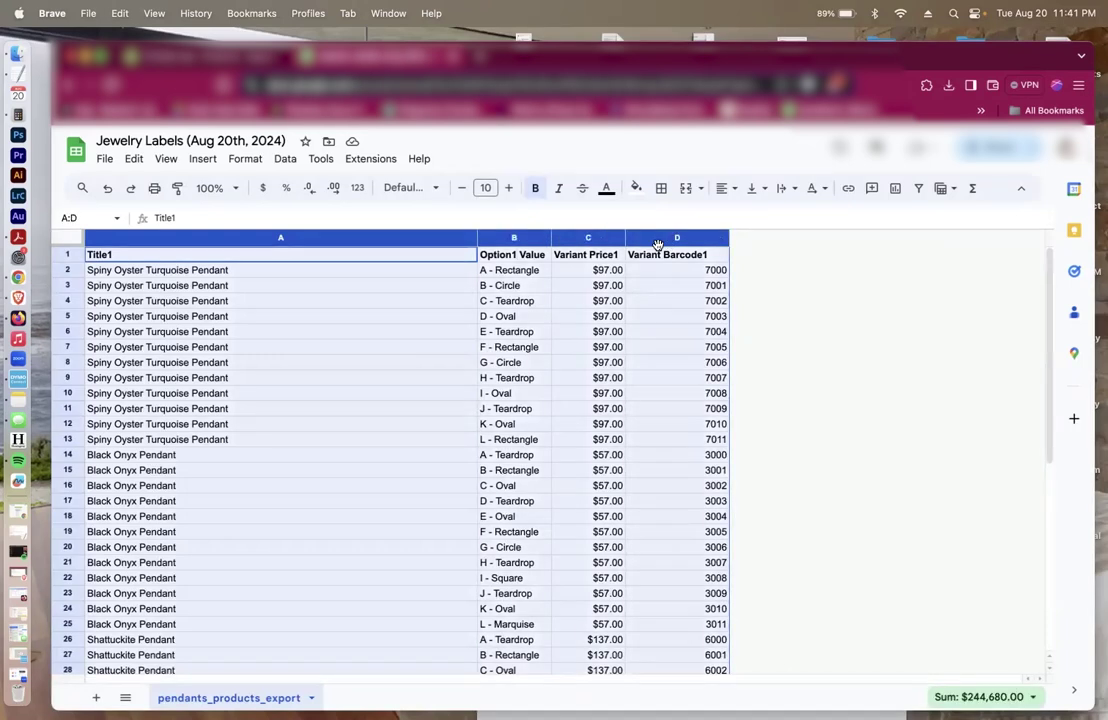
{"action": "right_click", "coordinate": [657, 244]}
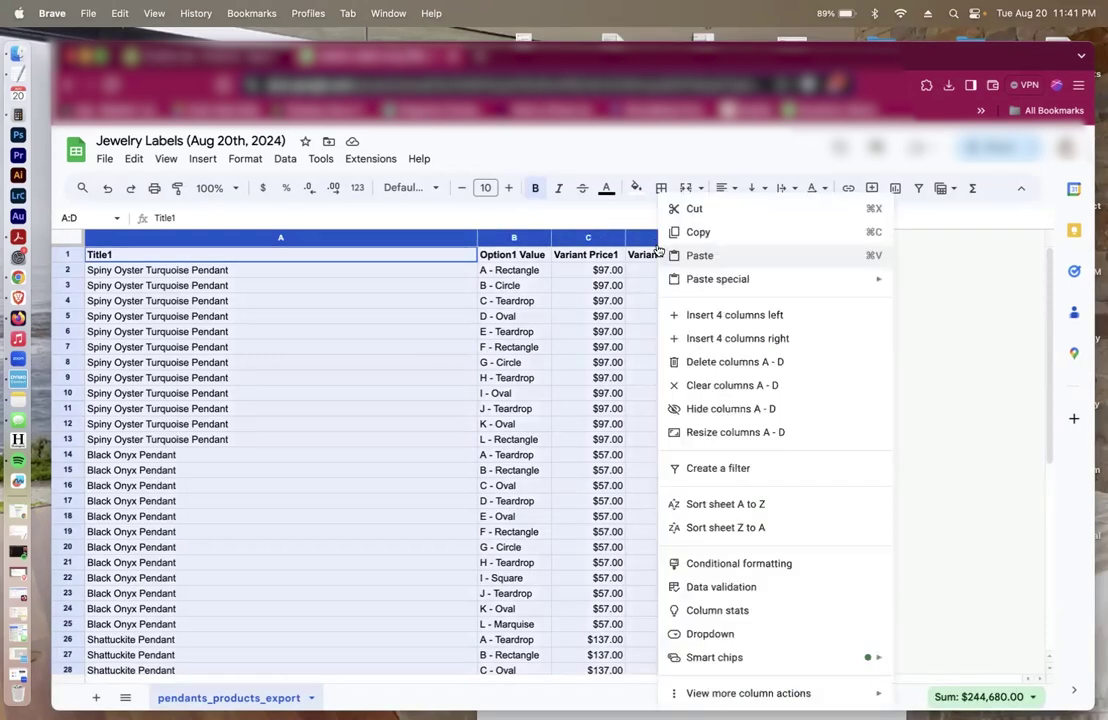
{"action": "left_click", "coordinate": [687, 337]}
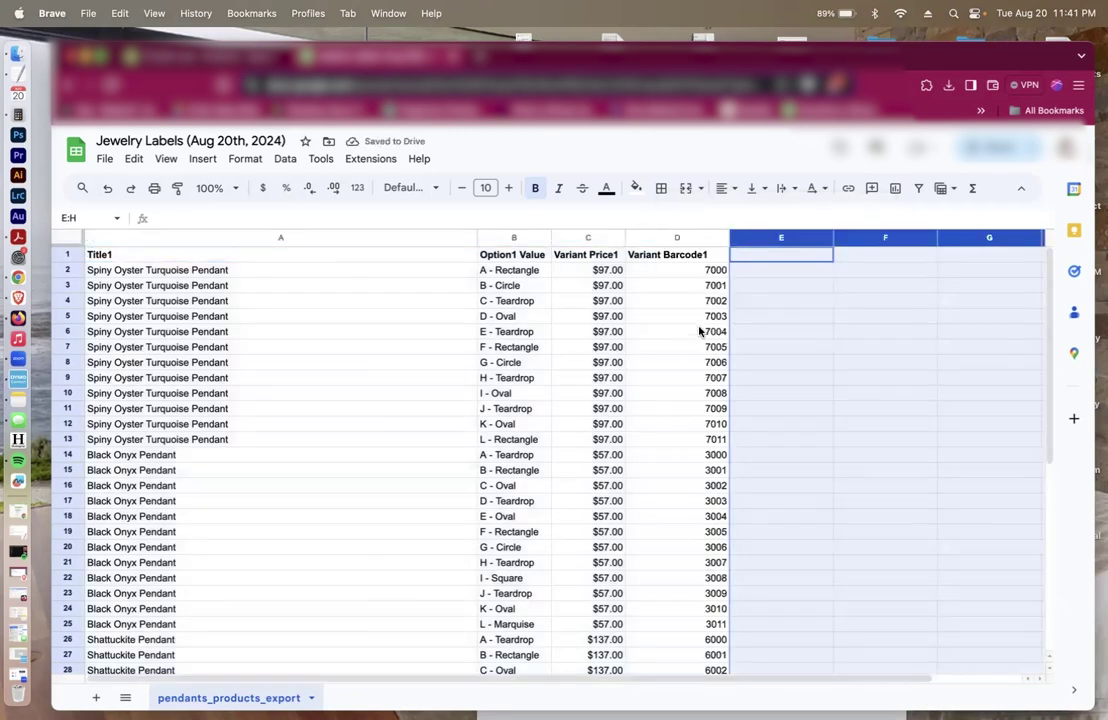
{"action": "left_click", "coordinate": [189, 253]}
{"action": "key", "text": "shift+Right"}
{"action": "key", "text": "shift+Right"}
{"action": "key", "text": "shift+Right"}
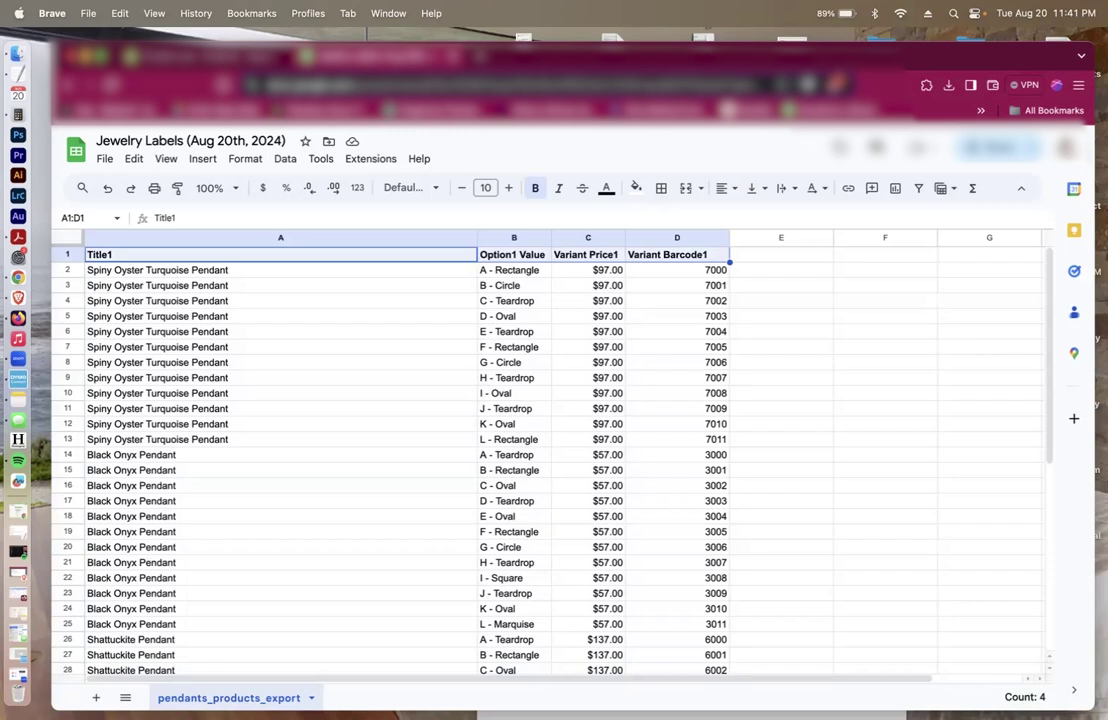
{"action": "key", "text": "super+c"}
{"action": "scroll", "coordinate": [396, 267], "scroll_direction": "right", "scroll_amount": 2}
{"action": "left_click", "coordinate": [656, 256]}
{"action": "key", "text": "super+v"}
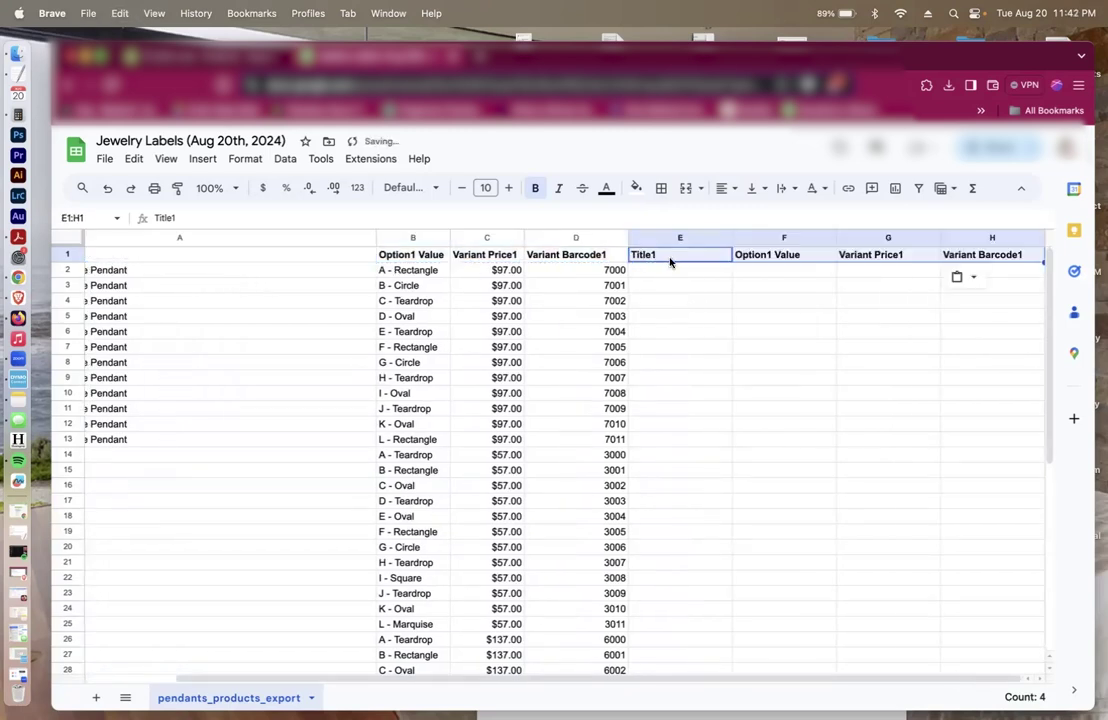
Change the copied headers to Title2, Option2 Value, Variant Price2 and Variant Barcode2.
{"action": "double_click", "coordinate": [670, 256]}
{"action": "key", "text": "BackSpace"}
{"action": "type", "text": "2"}
{"action": "double_click", "coordinate": [771, 254]}
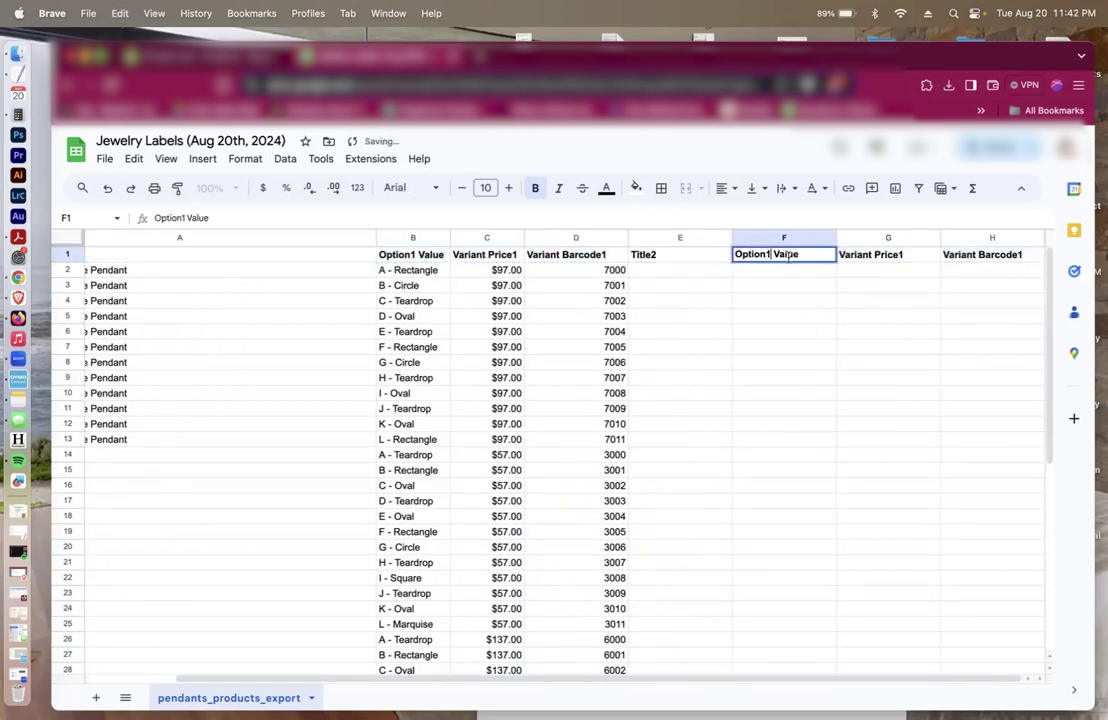
{"action": "key", "text": "BackSpace"}
{"action": "type", "text": "2"}
{"action": "double_click", "coordinate": [840, 254]}
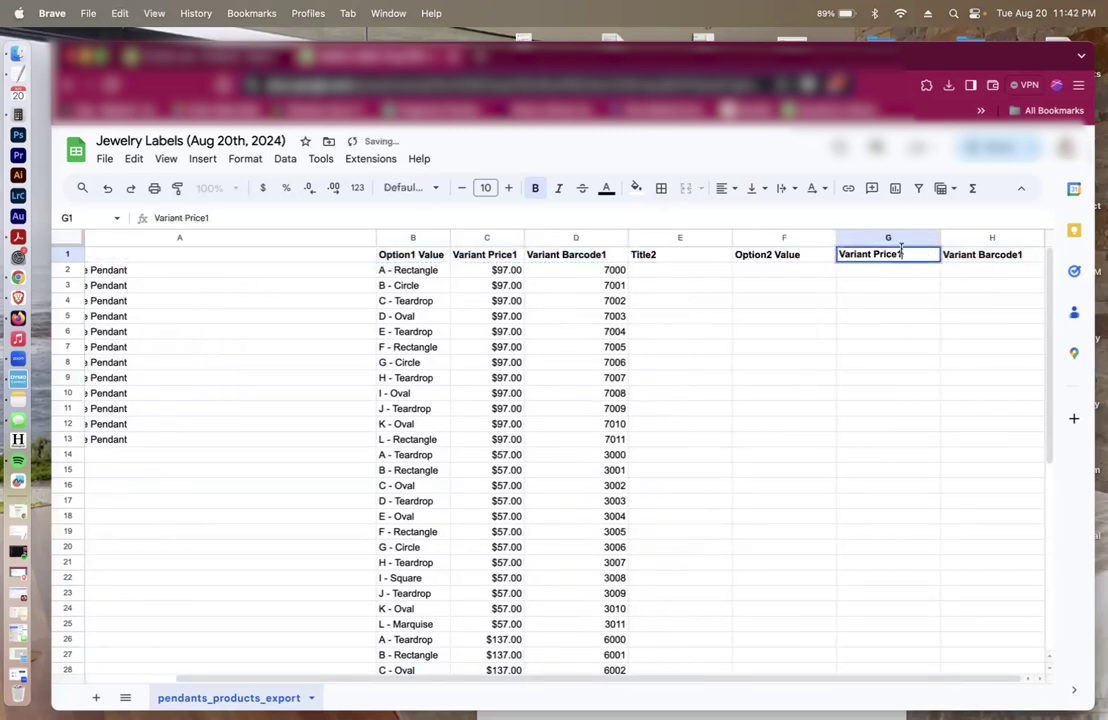
{"action": "key", "text": "BackSpace"}
{"action": "type", "text": "2"}
{"action": "double_click", "coordinate": [1000, 257]}
{"action": "key", "text": "BackSpace"}
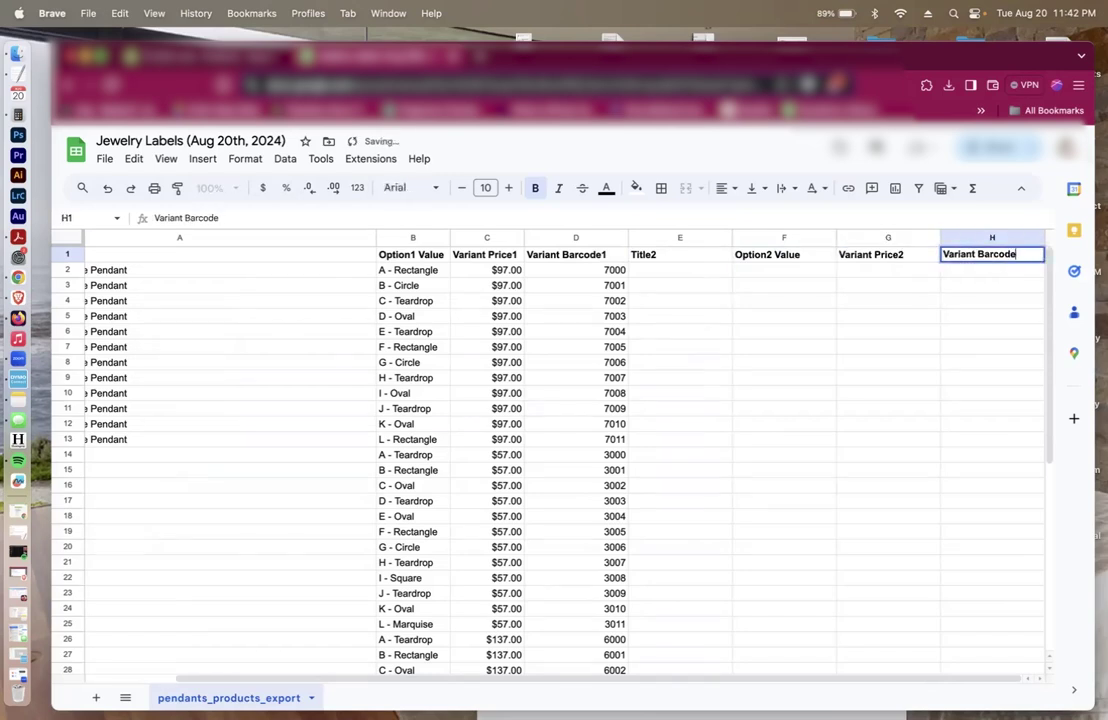
{"action": "type", "text": "2"}
{"action": "key", "text": "Return"}
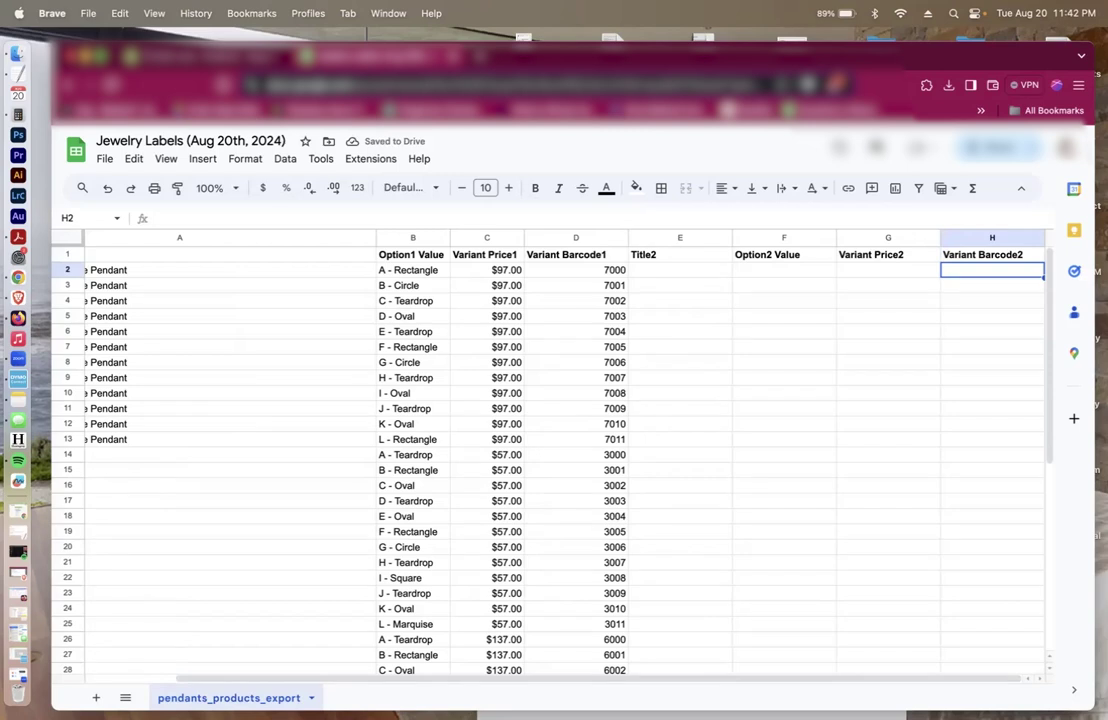
Move the Shattuckite and Hawks Tiger Eye rows 26–49 up into E2 beside the first records.
{"action": "scroll", "coordinate": [550, 450], "scroll_direction": "left", "scroll_amount": 3}
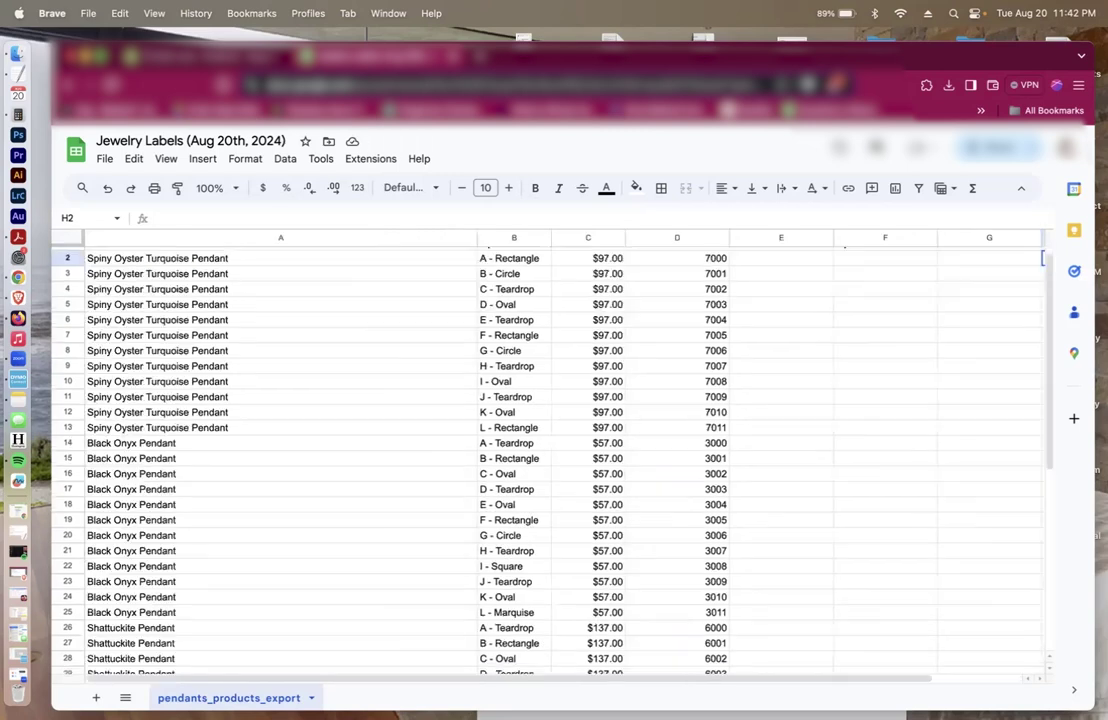
{"action": "scroll", "coordinate": [1026, 258], "scroll_direction": "down", "scroll_amount": 10}
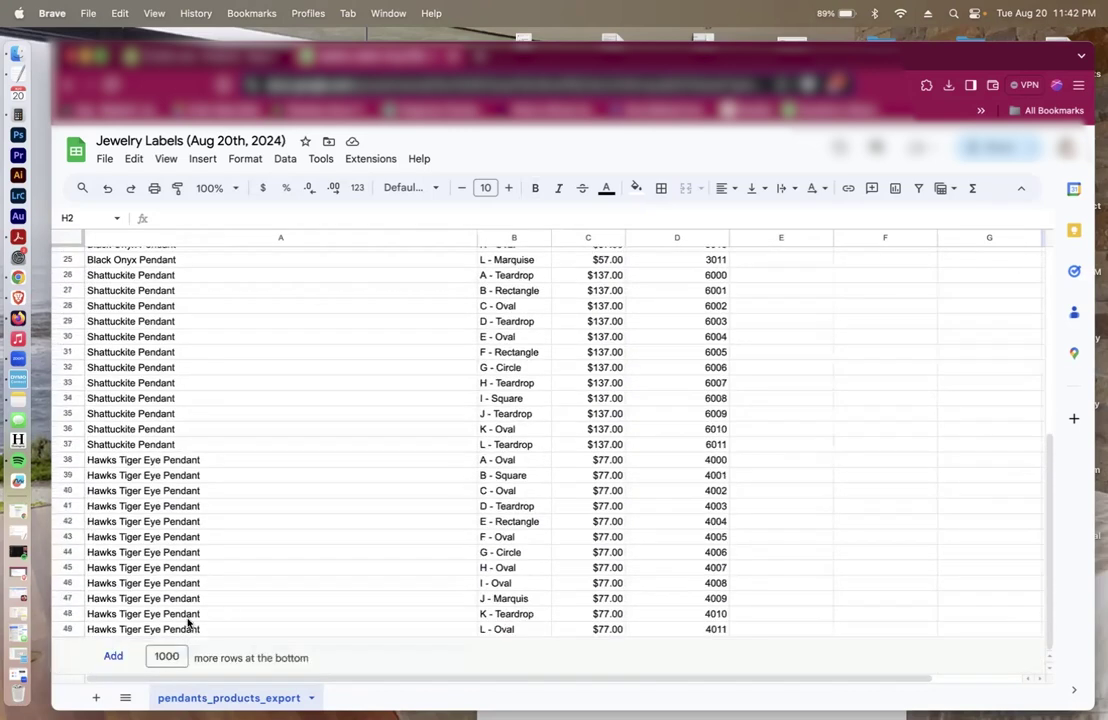
{"action": "key", "text": "super+z"}
{"action": "left_click_drag", "start_coordinate": [67, 275], "coordinate": [67, 629]}
{"action": "key", "text": "super+shift+z"}
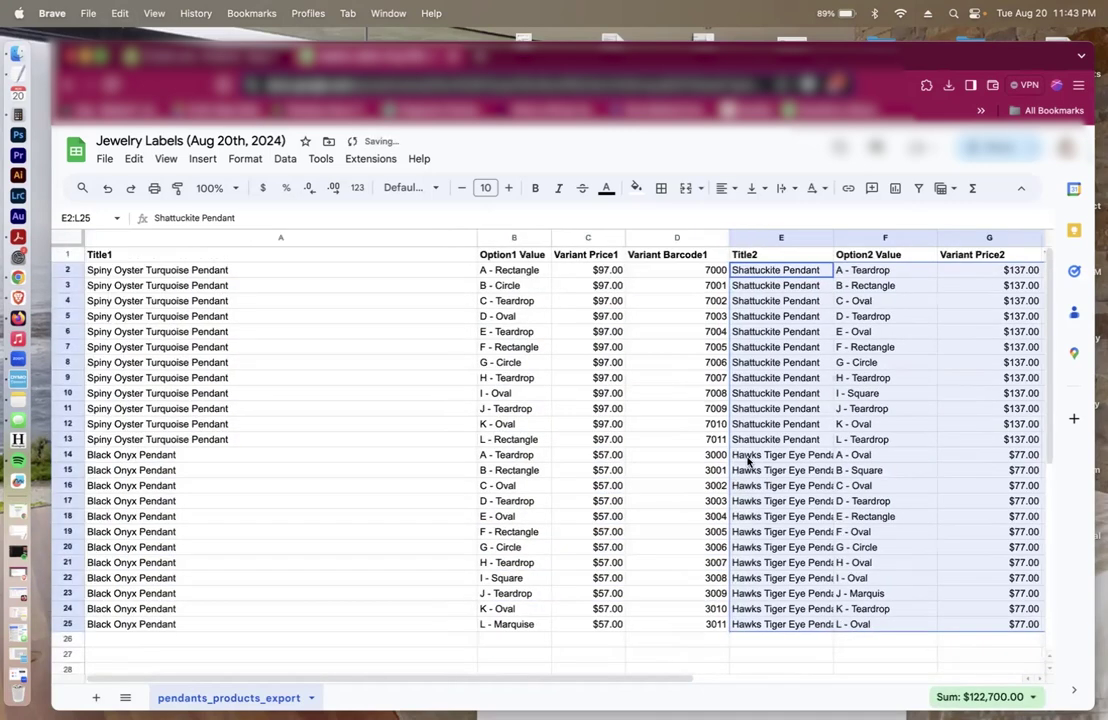
Check across row 2 that both record sets line up side by side.
{"action": "scroll", "coordinate": [748, 460], "scroll_direction": "right", "scroll_amount": 5}
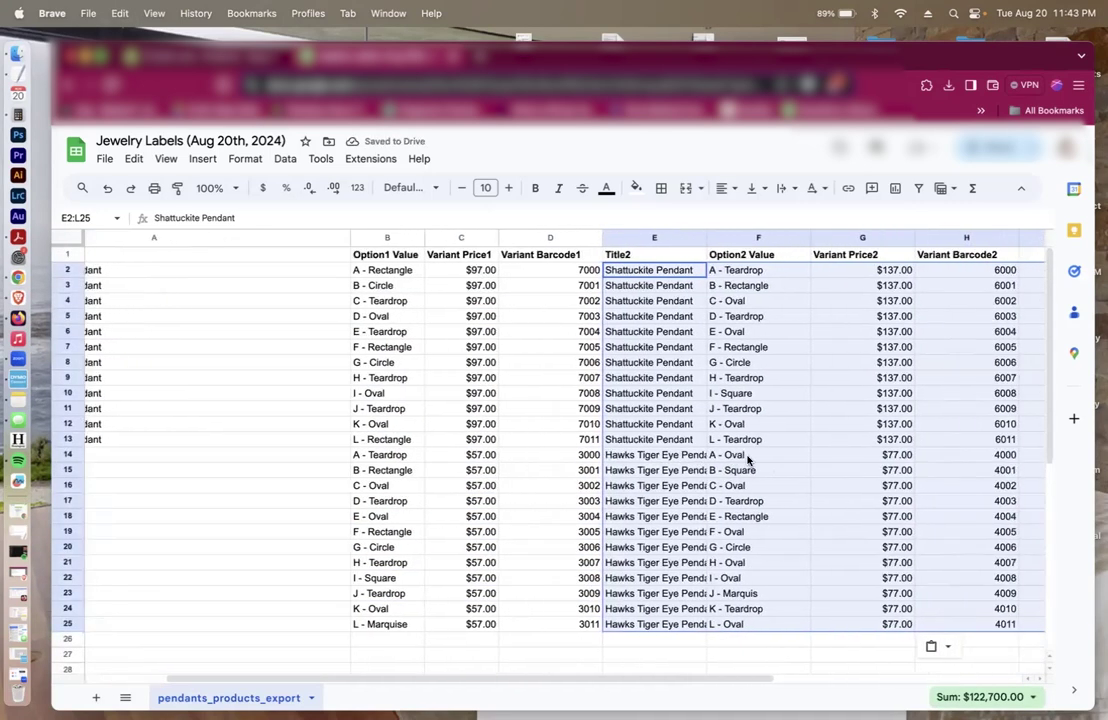
{"action": "scroll", "coordinate": [748, 460], "scroll_direction": "right", "scroll_amount": 2}
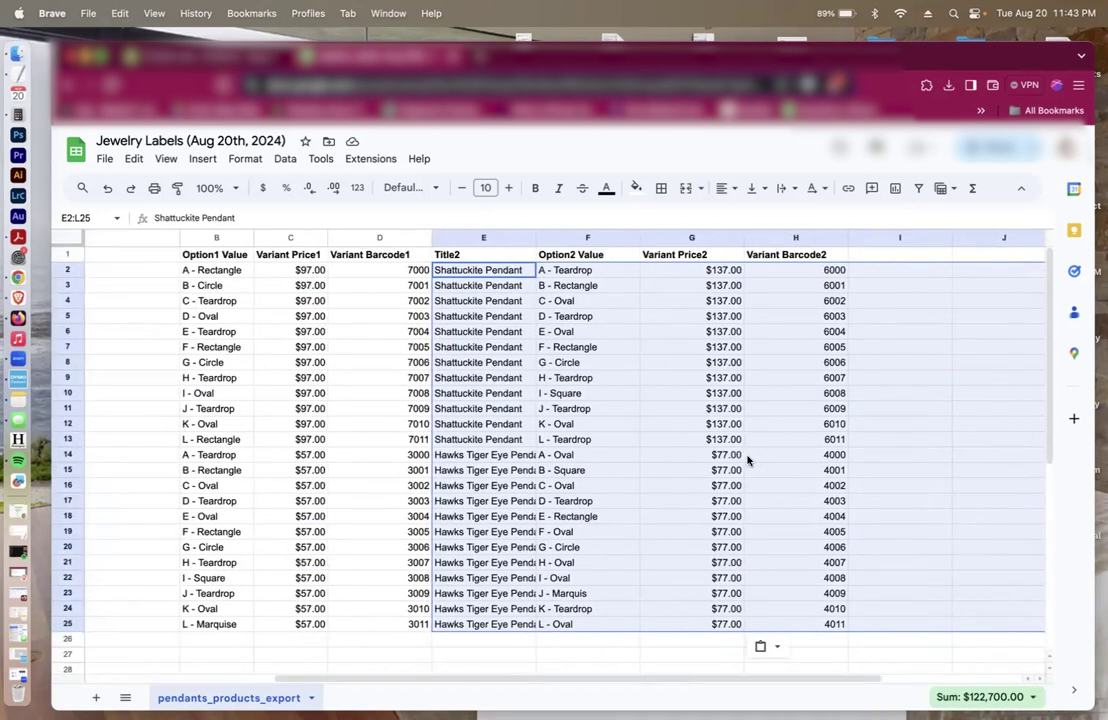
{"action": "scroll", "coordinate": [748, 460], "scroll_direction": "left", "scroll_amount": 8}
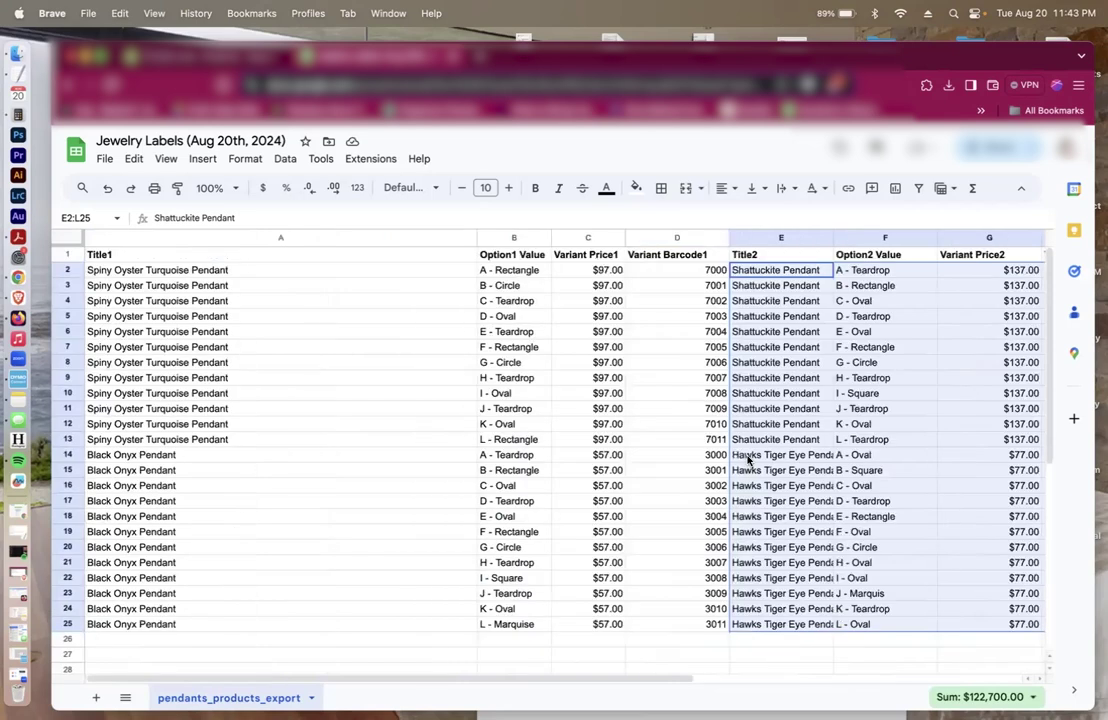
{"action": "left_click", "coordinate": [66, 270]}
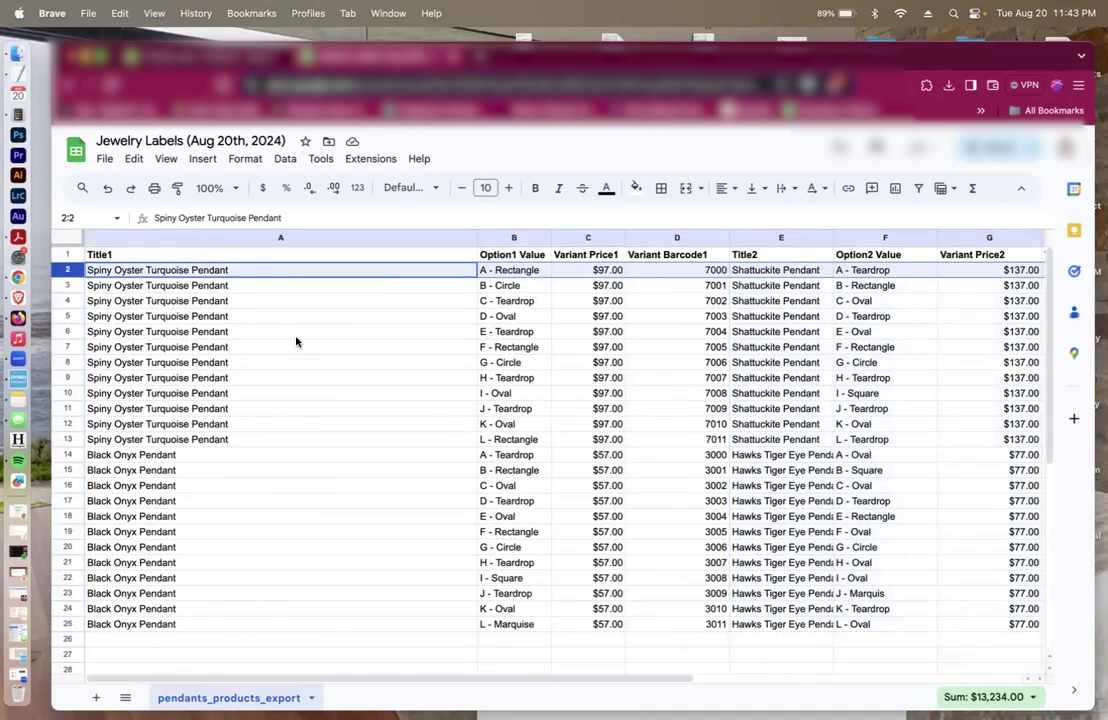
{"action": "left_click", "coordinate": [243, 270]}
{"action": "key", "text": "Right"}
{"action": "key", "text": "Right"}
{"action": "key", "text": "Right"}
{"action": "key", "text": "Right"}
{"action": "key", "text": "Right"}
{"action": "key", "text": "Right"}
{"action": "key", "text": "Right"}
{"action": "key", "text": "Right"}
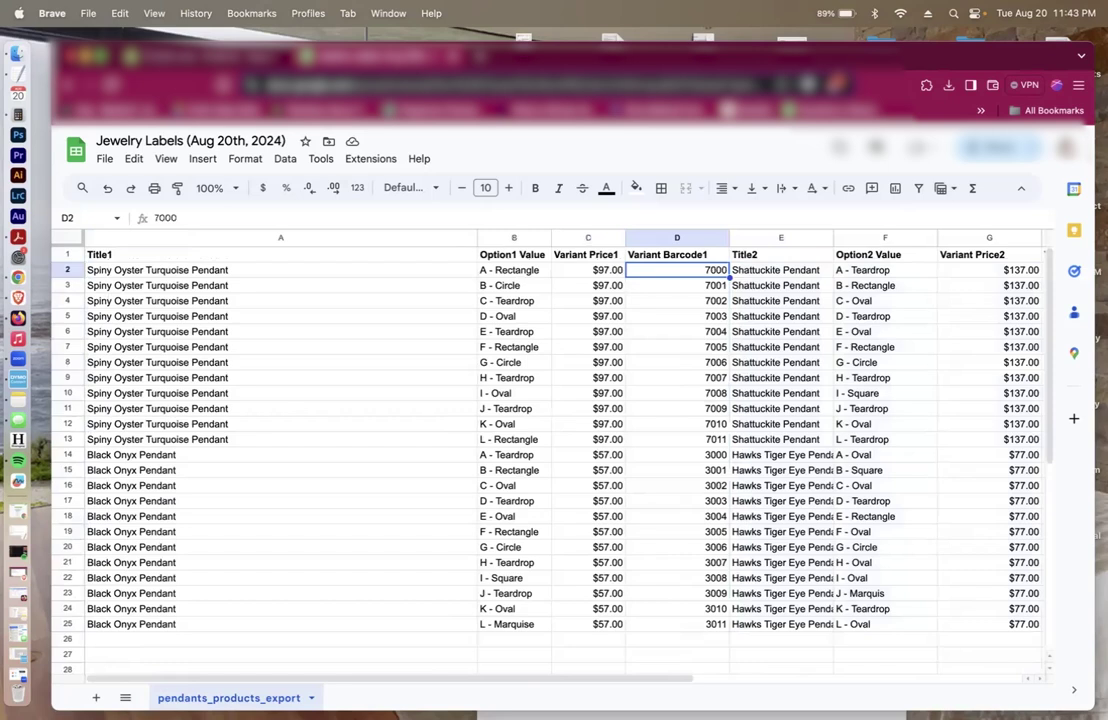
{"action": "key", "text": "super+Left"}
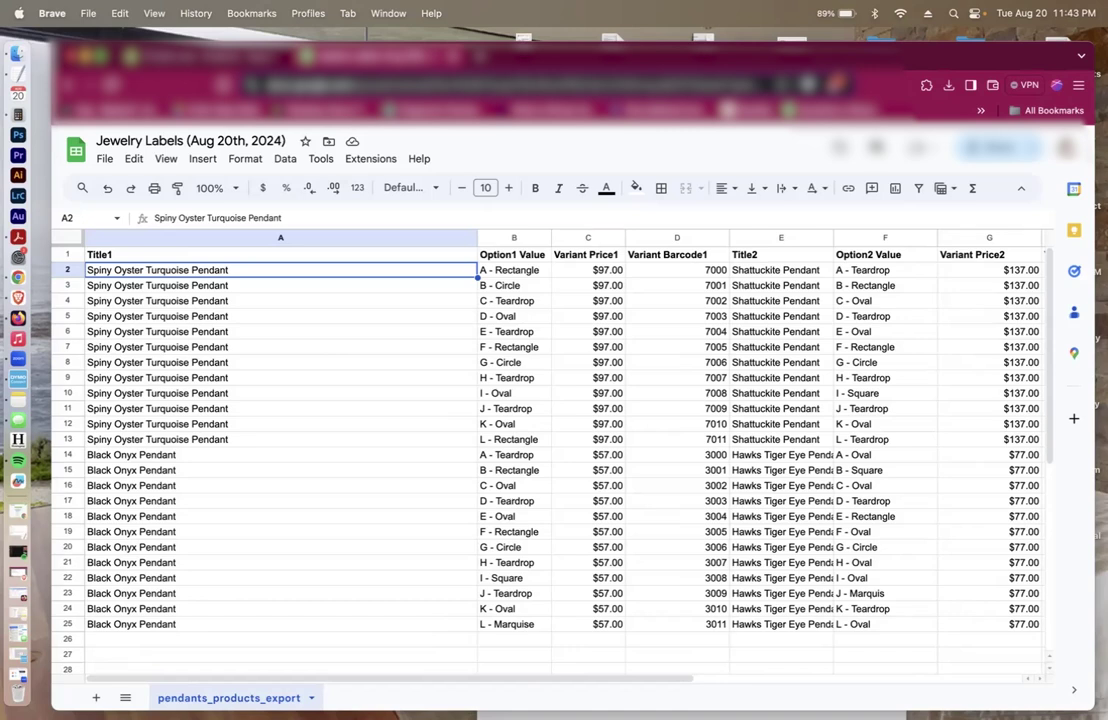
Download the sheet as a CSV to the Desktop, keeping the suggested file name.
{"action": "left_click", "coordinate": [106, 161]}
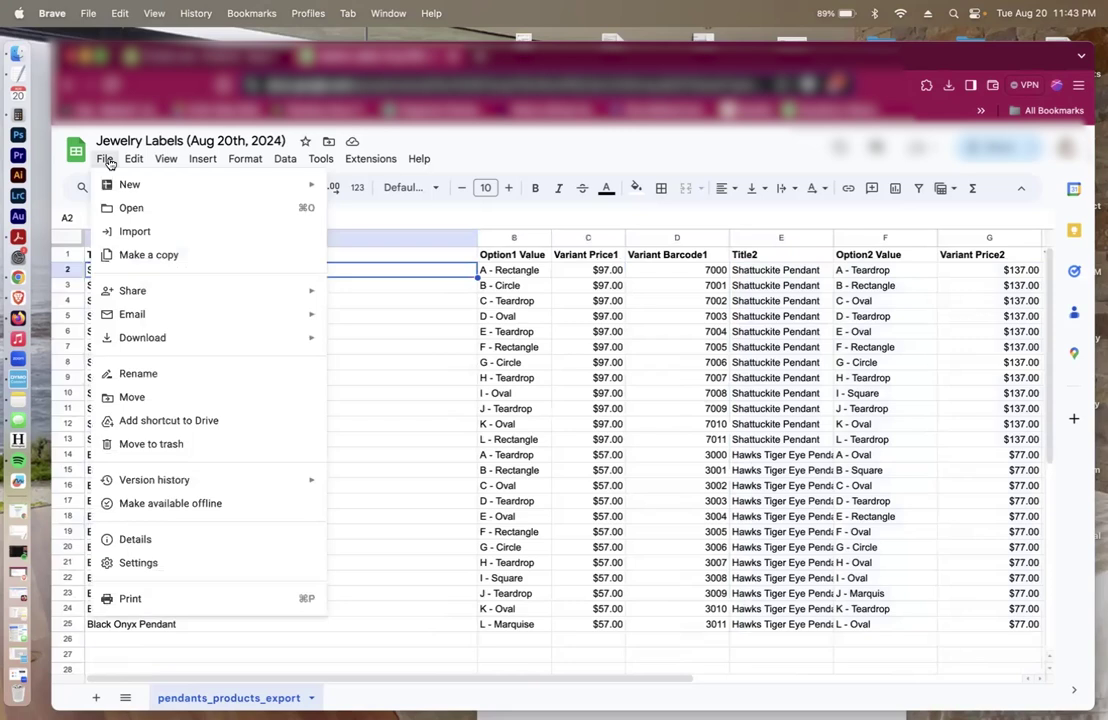
{"action": "mouse_move", "coordinate": [289, 341]}
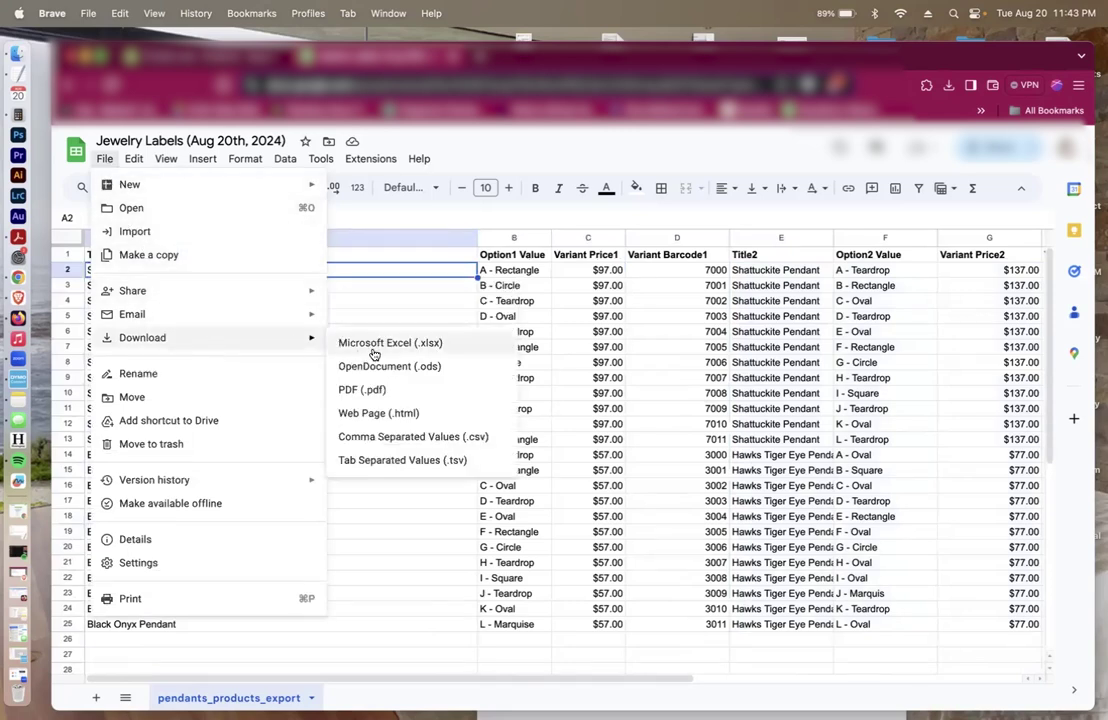
{"action": "left_click", "coordinate": [400, 440]}
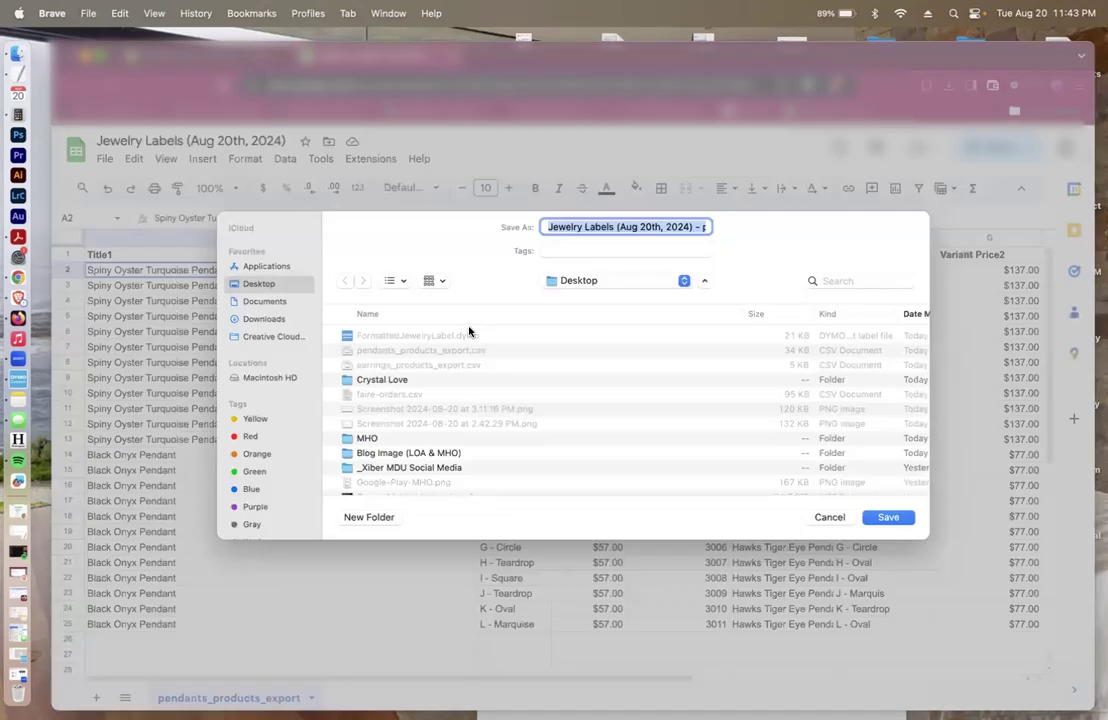
{"action": "key", "text": "Right"}
{"action": "key", "text": "Left"}
{"action": "key", "text": "Left"}
{"action": "key", "text": "Left"}
{"action": "key", "text": "Left"}
{"action": "key", "text": "Left"}
{"action": "key", "text": "Left"}
{"action": "key", "text": "Left"}
{"action": "key", "text": "Left"}
{"action": "key", "text": "Left"}
{"action": "key", "text": "Left"}
{"action": "key", "text": "Left"}
{"action": "key", "text": "Left"}
{"action": "key", "text": "Left"}
{"action": "key", "text": "Left"}
{"action": "key", "text": "Left"}
{"action": "key", "text": "Left"}
{"action": "key", "text": "Left"}
{"action": "key", "text": "Left"}
{"action": "key", "text": "Left"}
{"action": "key", "text": "Left"}
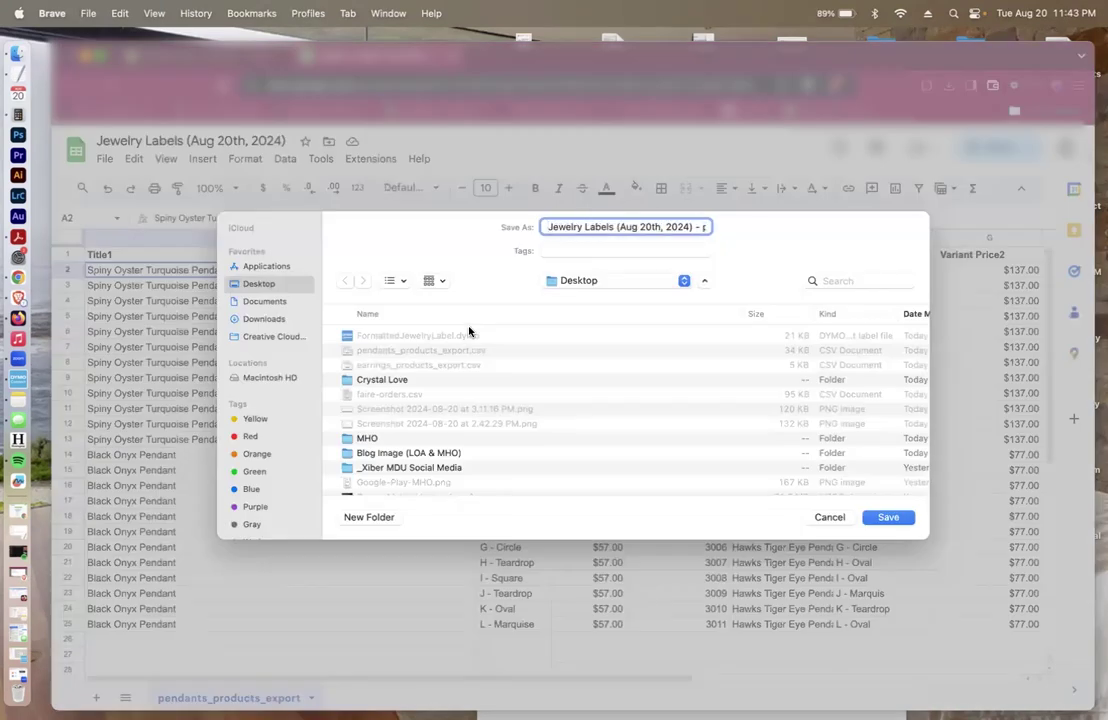
{"action": "key", "text": "Return"}
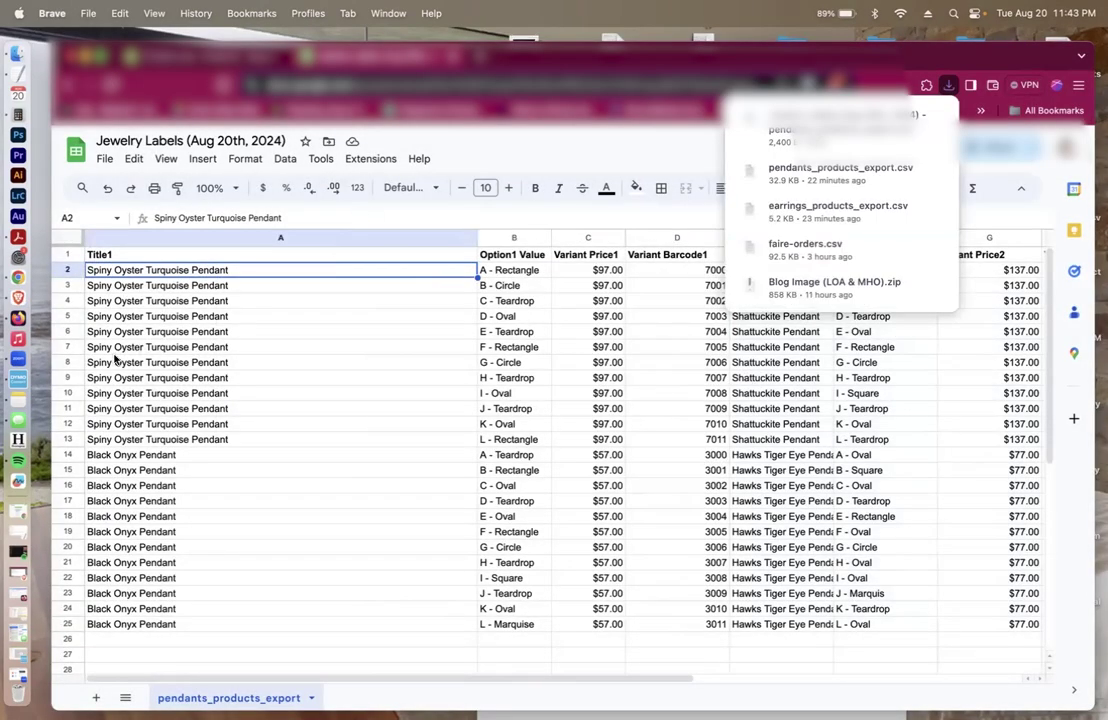
Launch DYMO Connect and load the pendants CSV with first-row headers and all rows selected.
{"action": "left_click", "coordinate": [20, 379]}
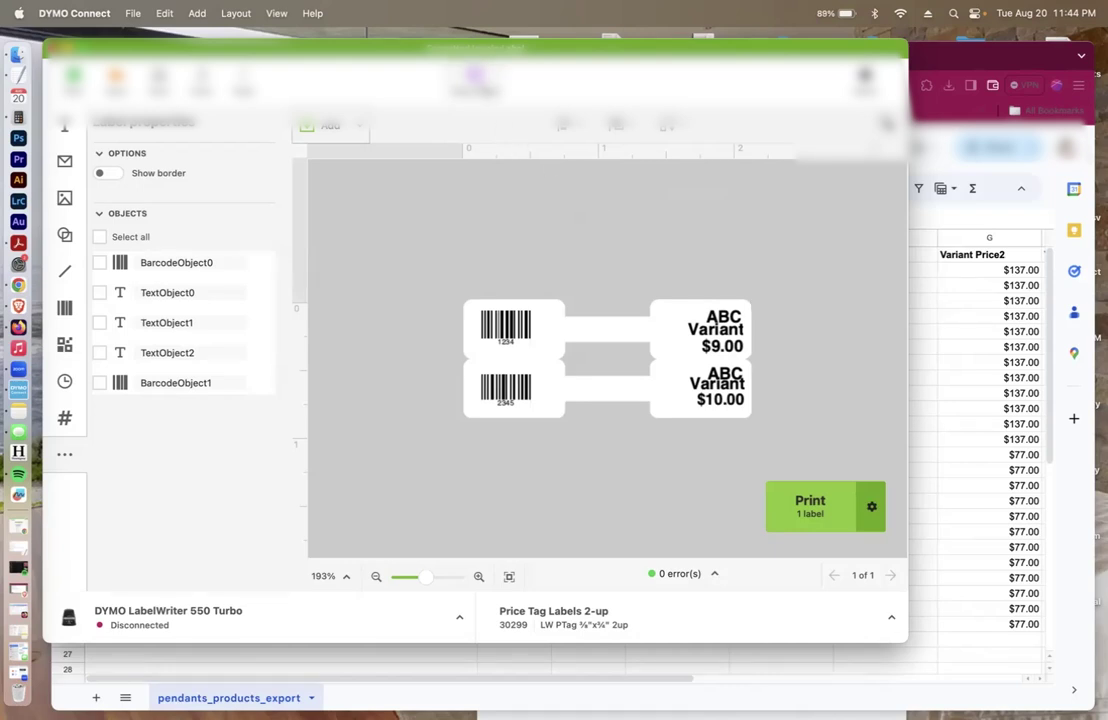
{"action": "left_click", "coordinate": [474, 80]}
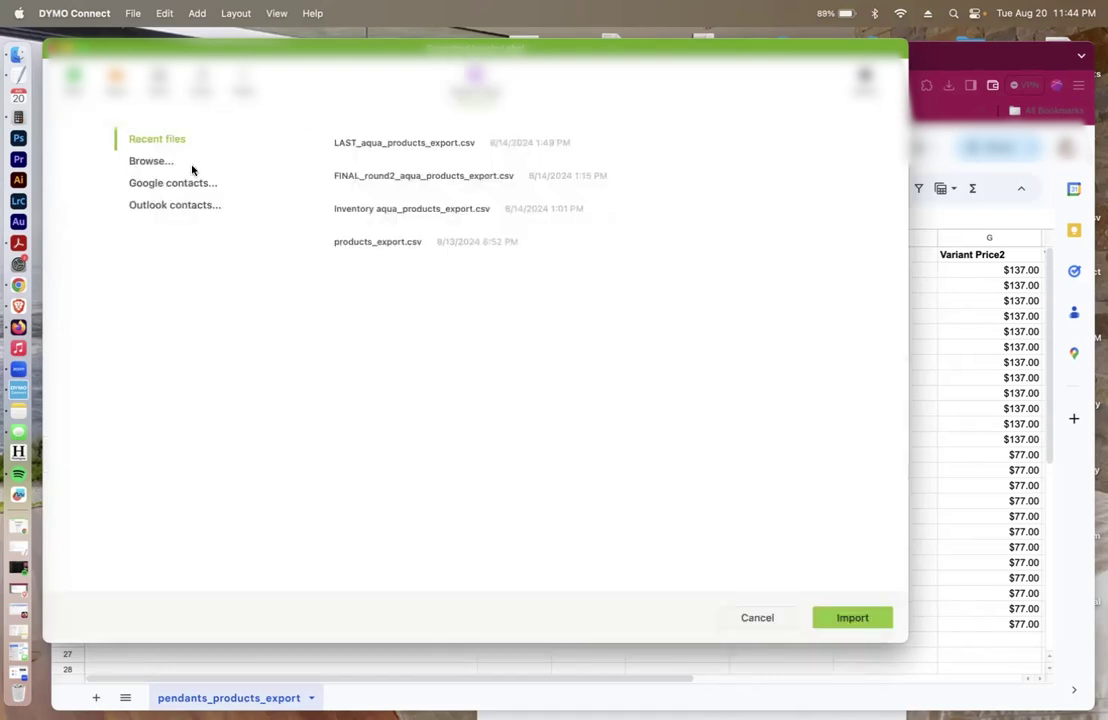
{"action": "left_click", "coordinate": [157, 162]}
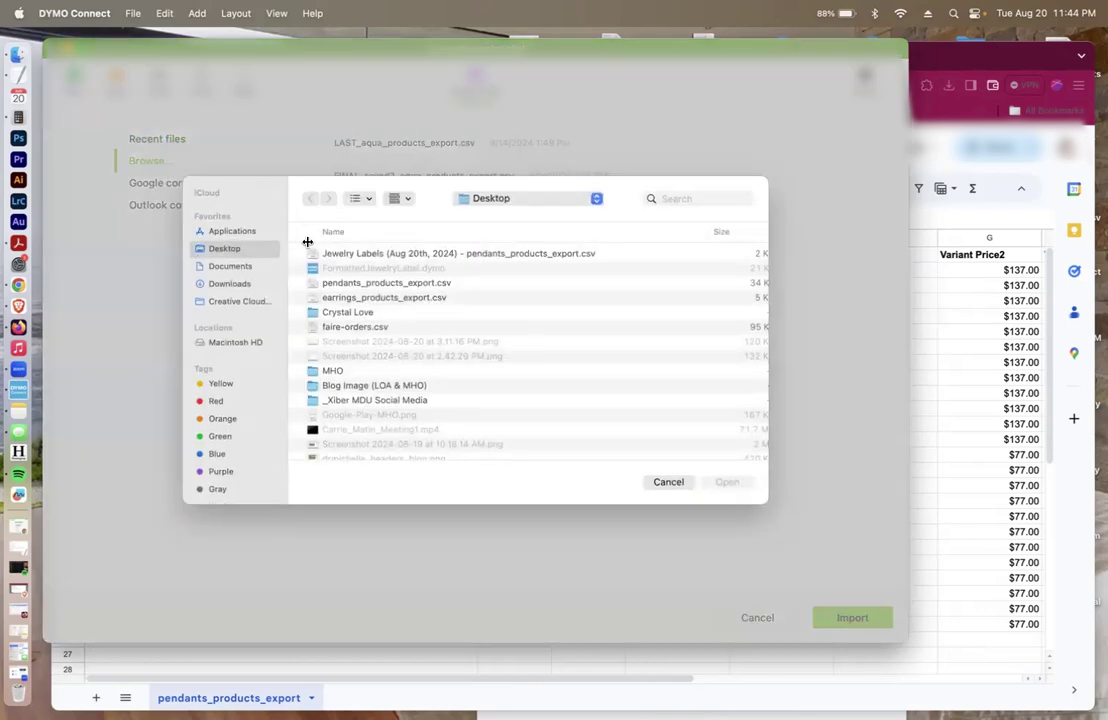
{"action": "left_click", "coordinate": [345, 254]}
{"action": "key", "text": "Return"}
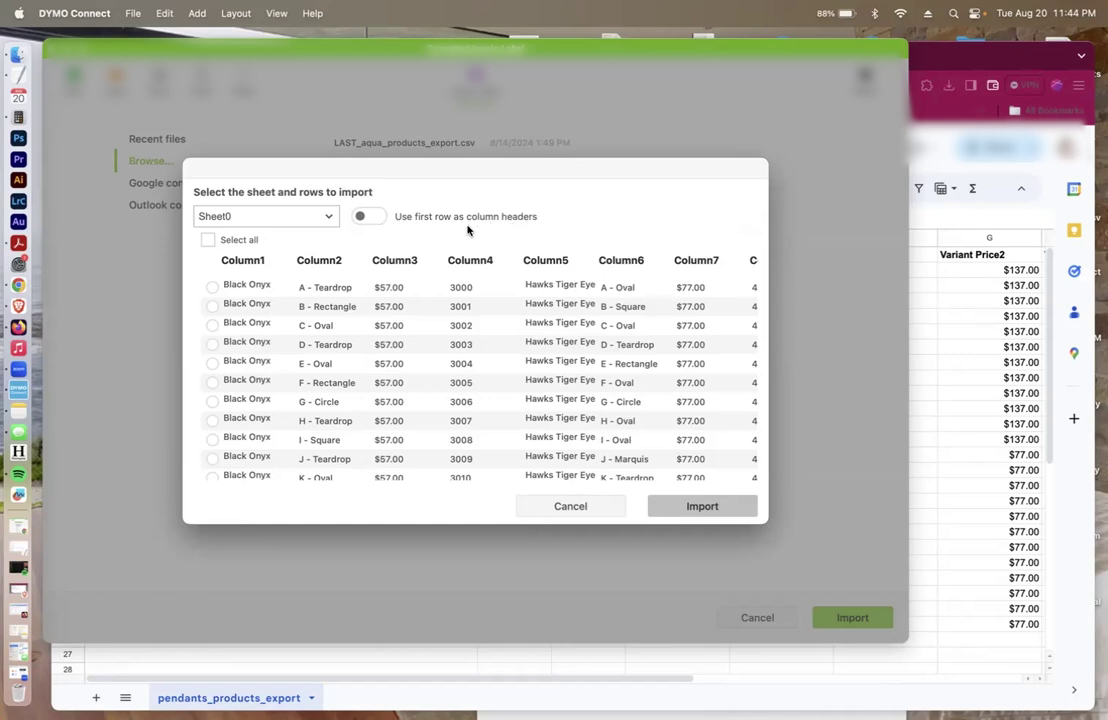
{"action": "left_click", "coordinate": [376, 216]}
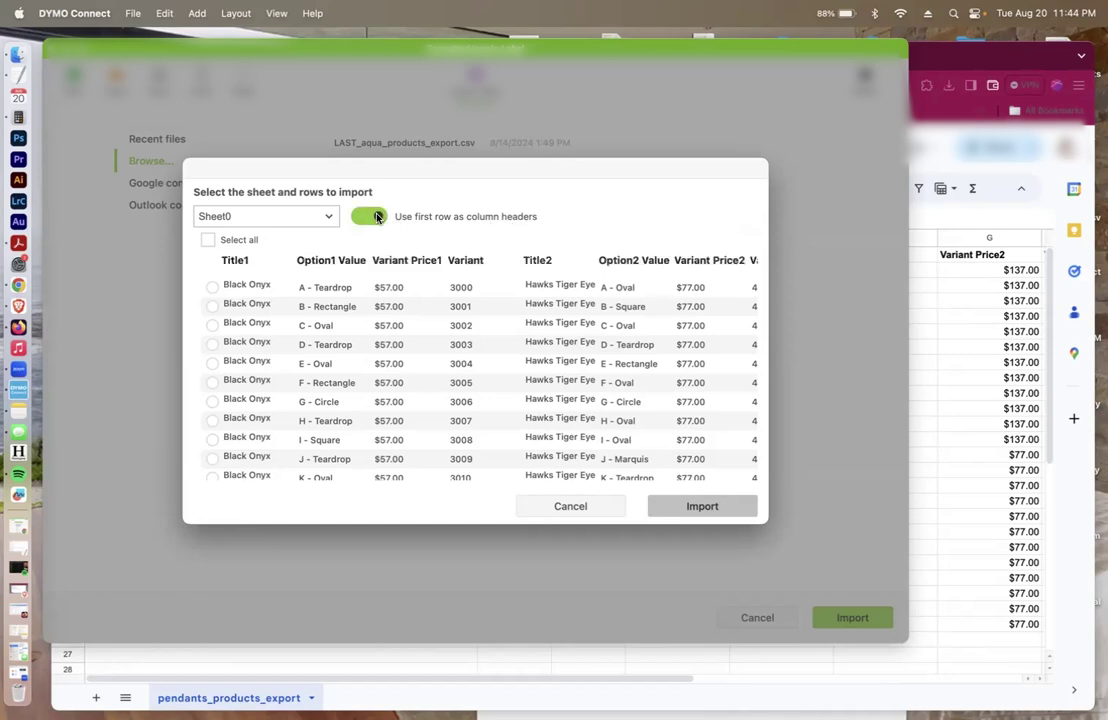
{"action": "left_click", "coordinate": [208, 240]}
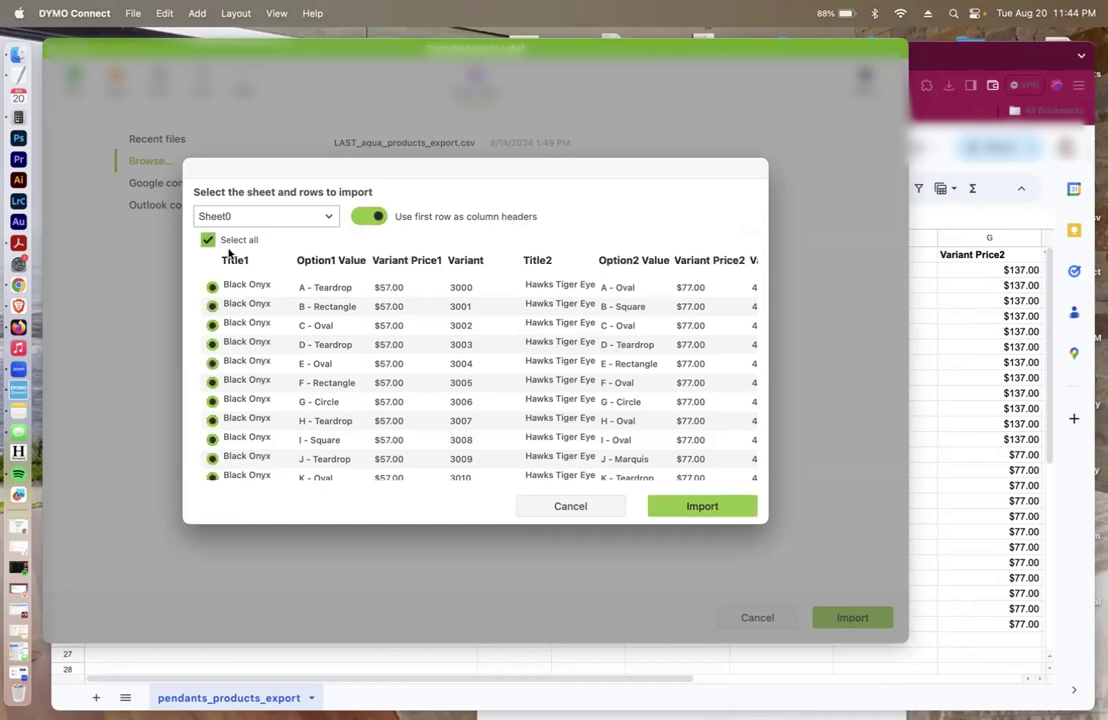
{"action": "scroll", "coordinate": [463, 437], "scroll_direction": "down", "scroll_amount": 10}
Import the 24 records and bind the top barcode to the 7000 field, deleting the 1234 sample.
{"action": "left_click", "coordinate": [740, 510]}
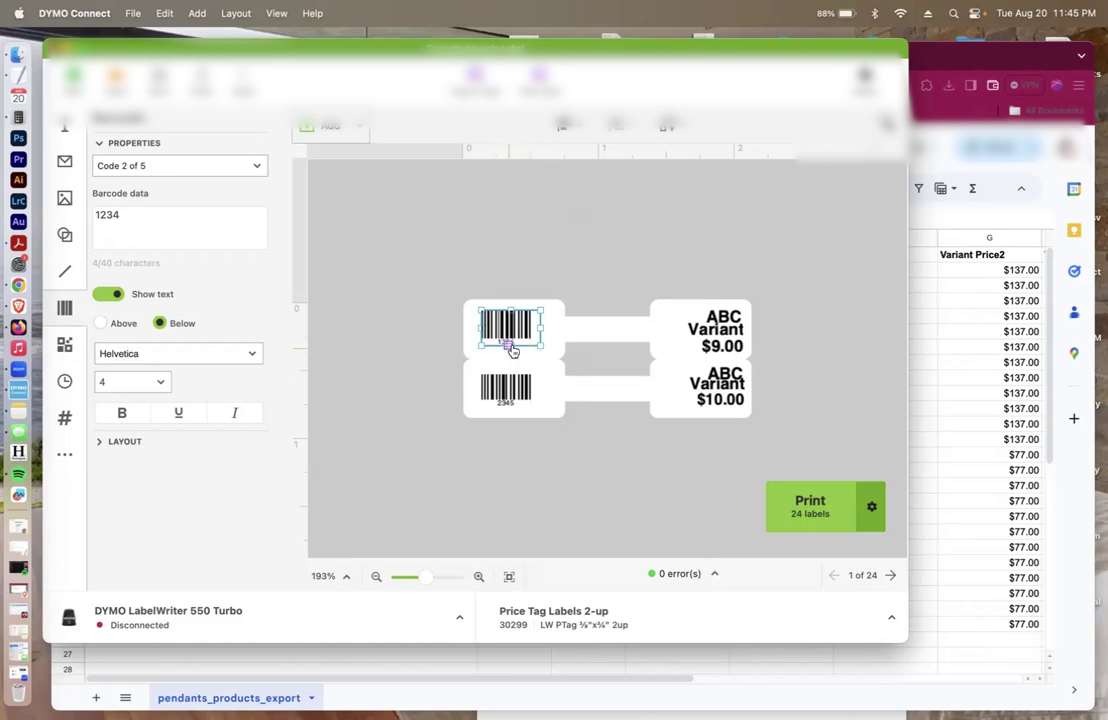
{"action": "left_click", "coordinate": [509, 346]}
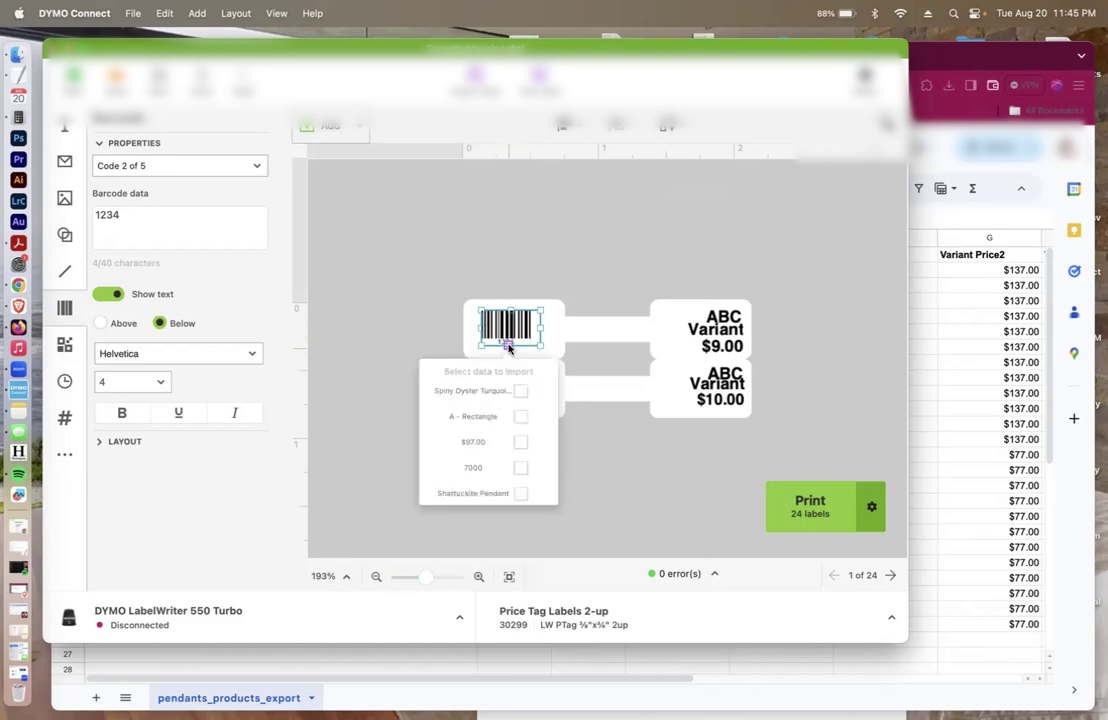
{"action": "left_click", "coordinate": [520, 468]}
{"action": "left_click", "coordinate": [428, 329]}
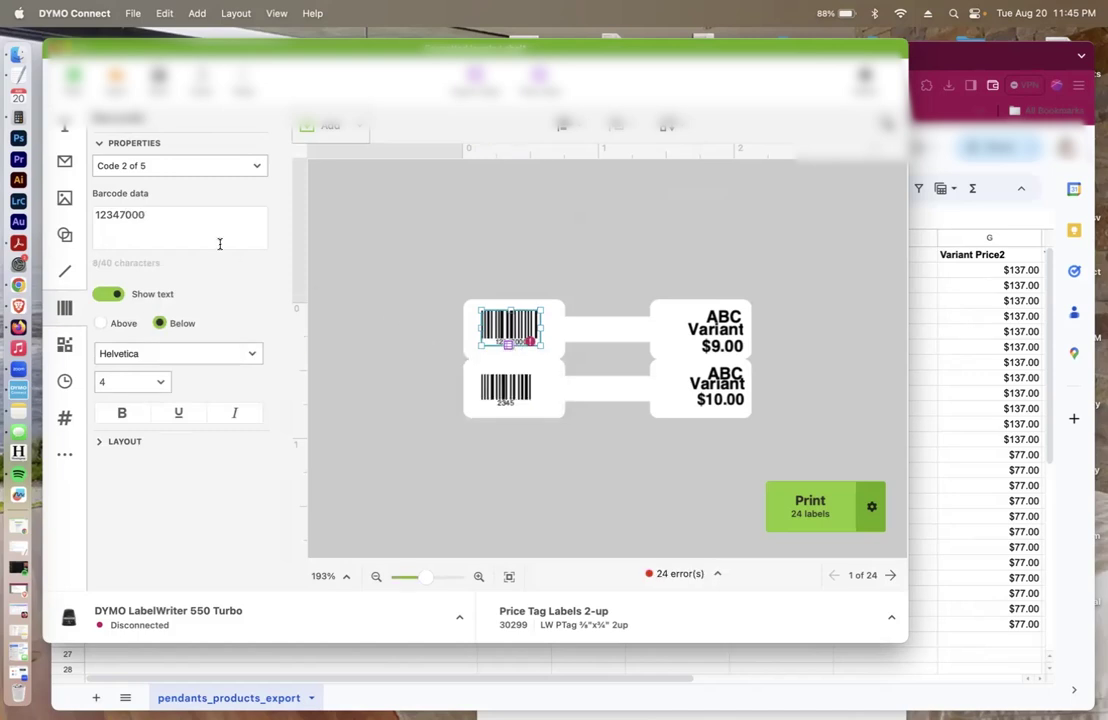
{"action": "left_click_drag", "start_coordinate": [120, 218], "coordinate": [86, 213]}
{"action": "key", "text": "BackSpace"}
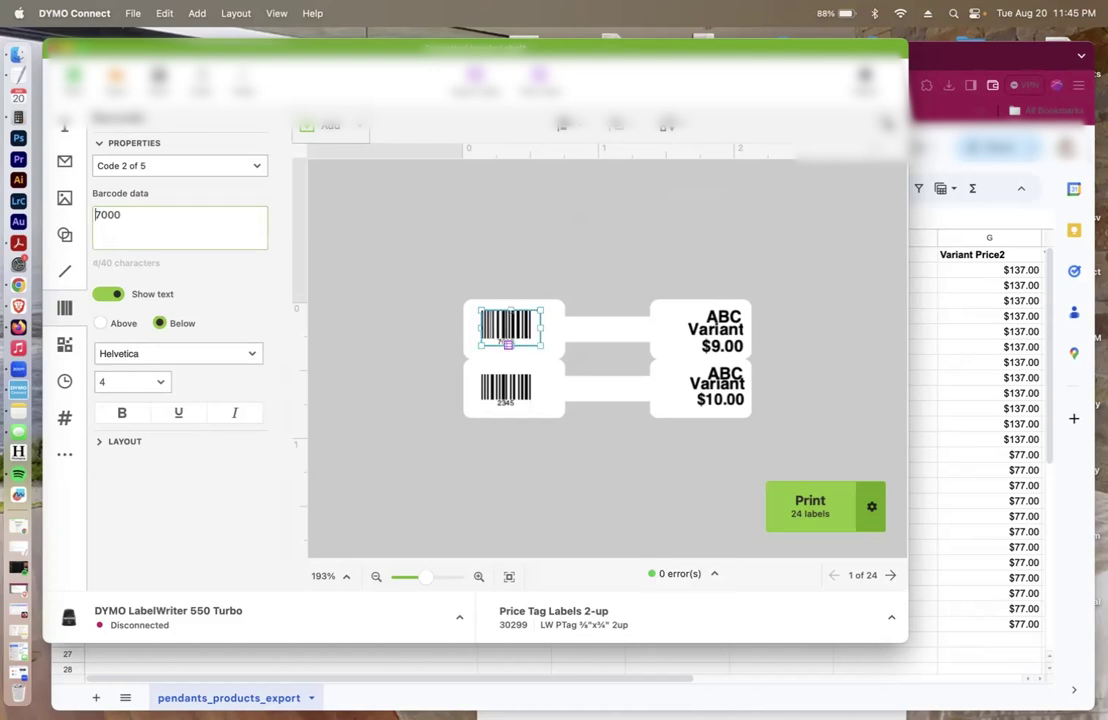
{"action": "left_click", "coordinate": [398, 302]}
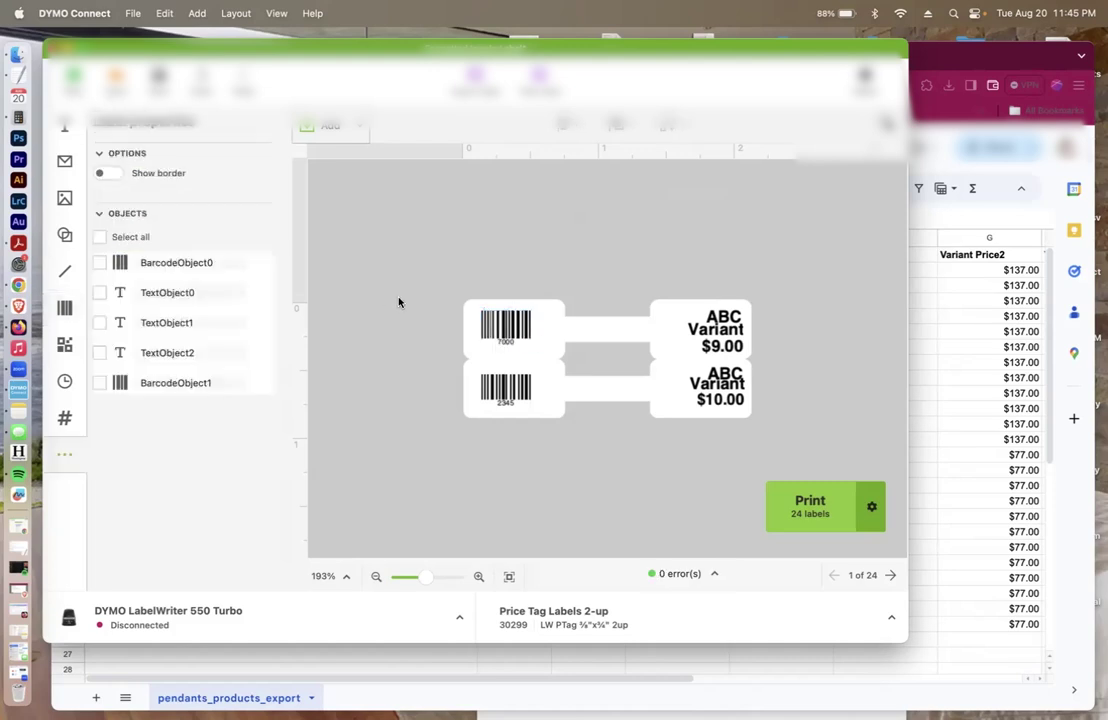
Resize the top tag's ABC title box and bind it to the product title field.
{"action": "left_click", "coordinate": [708, 319]}
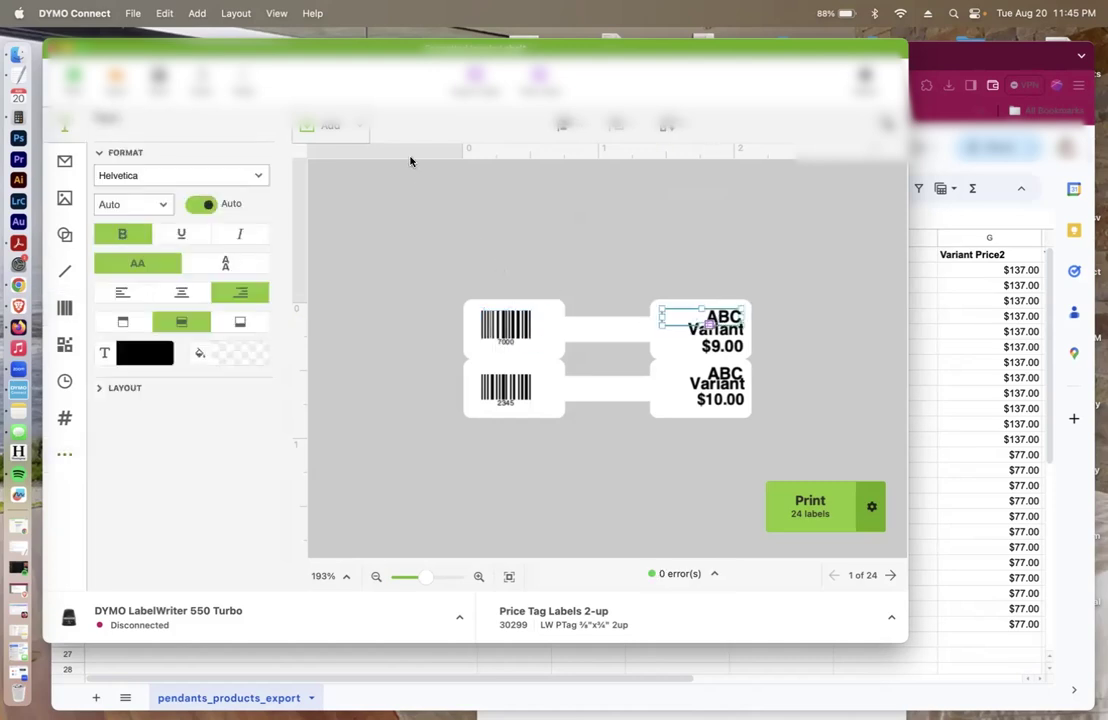
{"action": "left_click", "coordinate": [711, 331]}
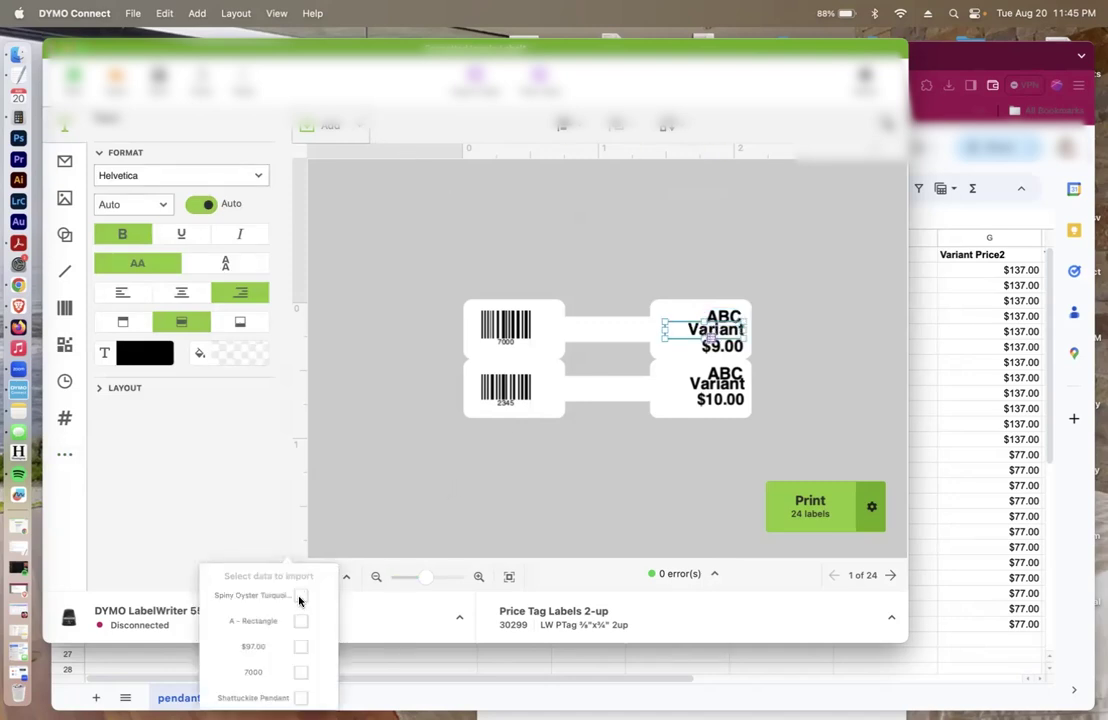
{"action": "left_click", "coordinate": [625, 272]}
{"action": "left_click", "coordinate": [703, 320]}
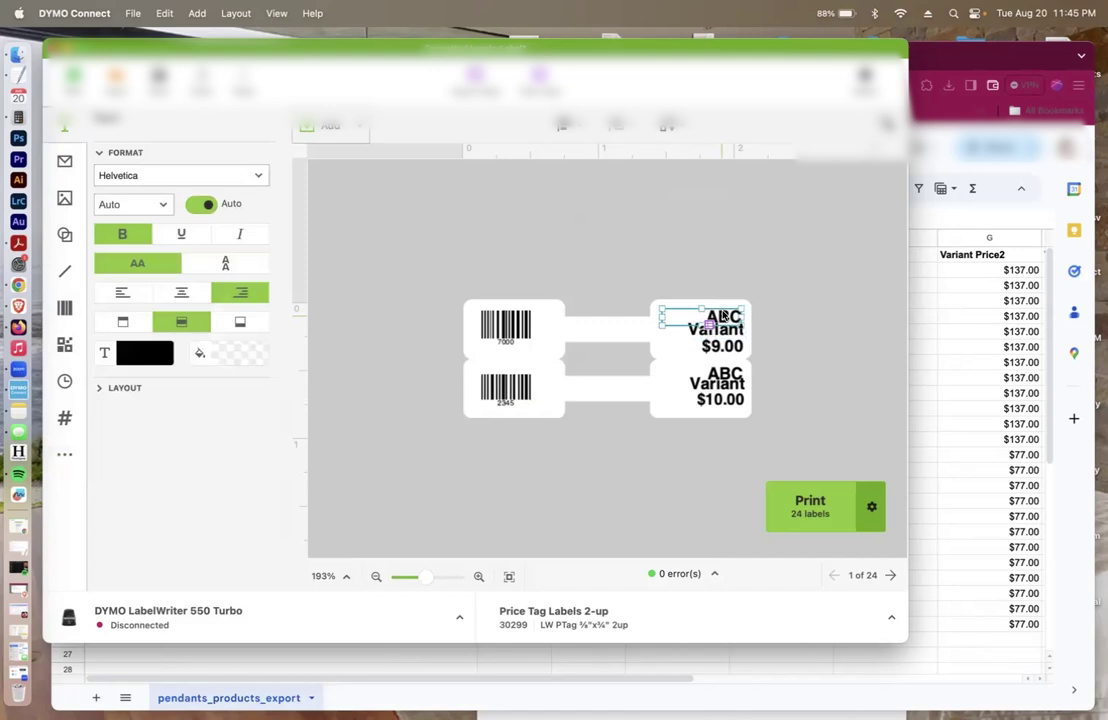
{"action": "left_click", "coordinate": [700, 332]}
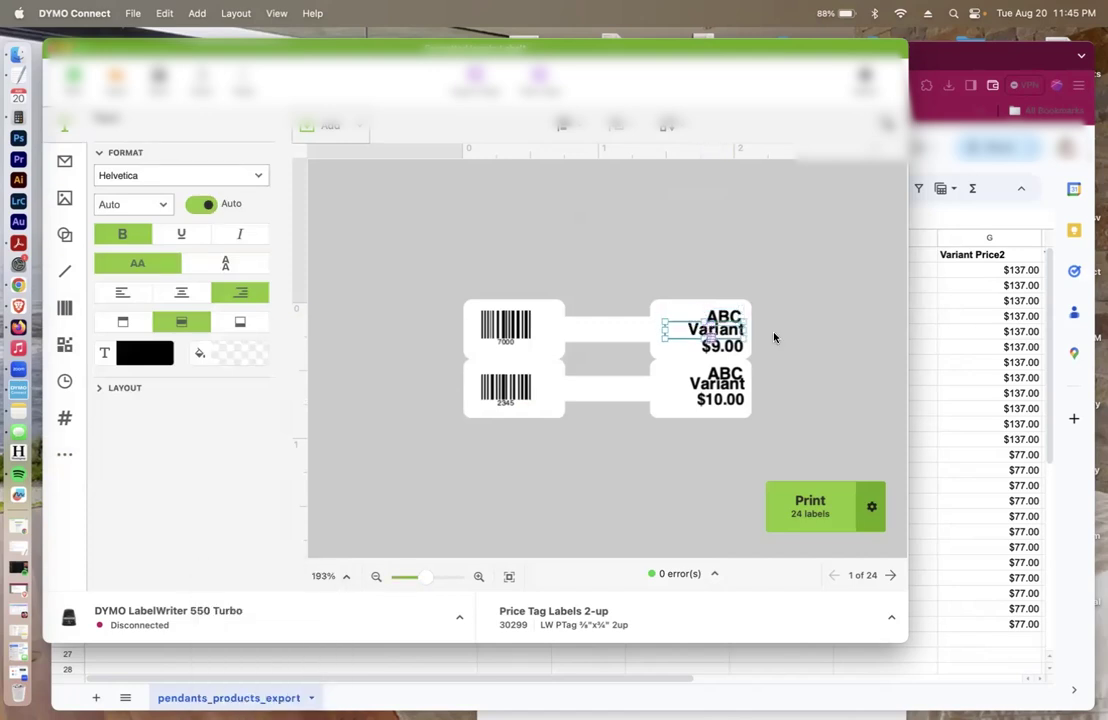
{"action": "left_click_drag", "start_coordinate": [690, 332], "coordinate": [715, 330]}
{"action": "left_click", "coordinate": [713, 329]}
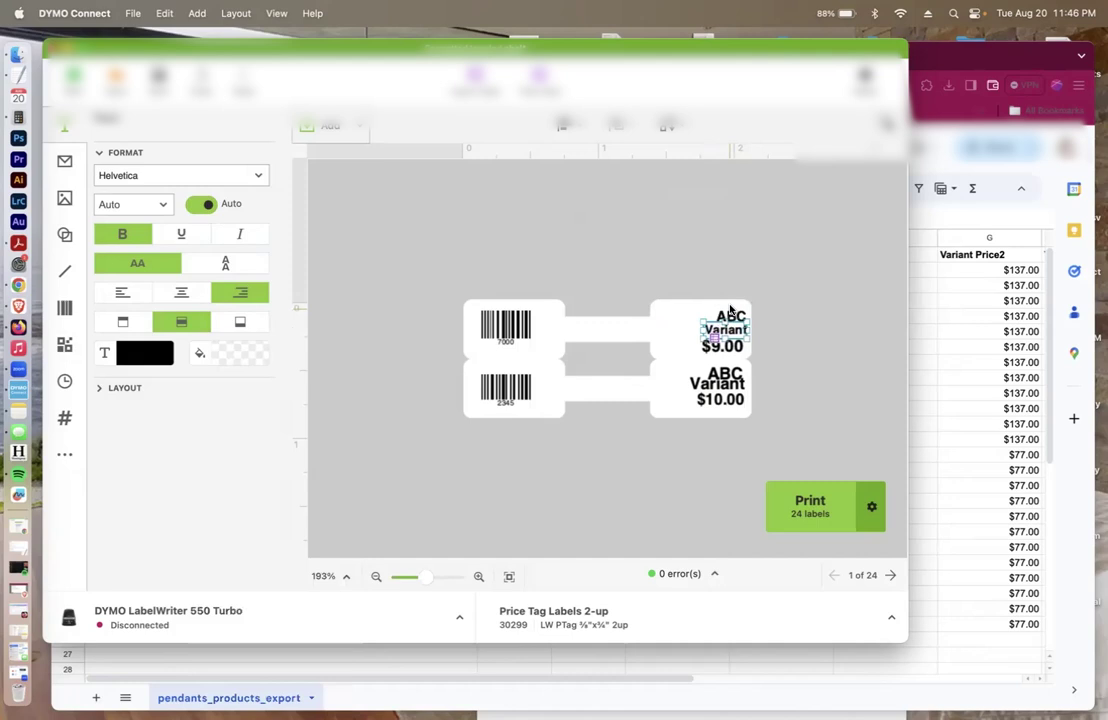
{"action": "left_click", "coordinate": [728, 371]}
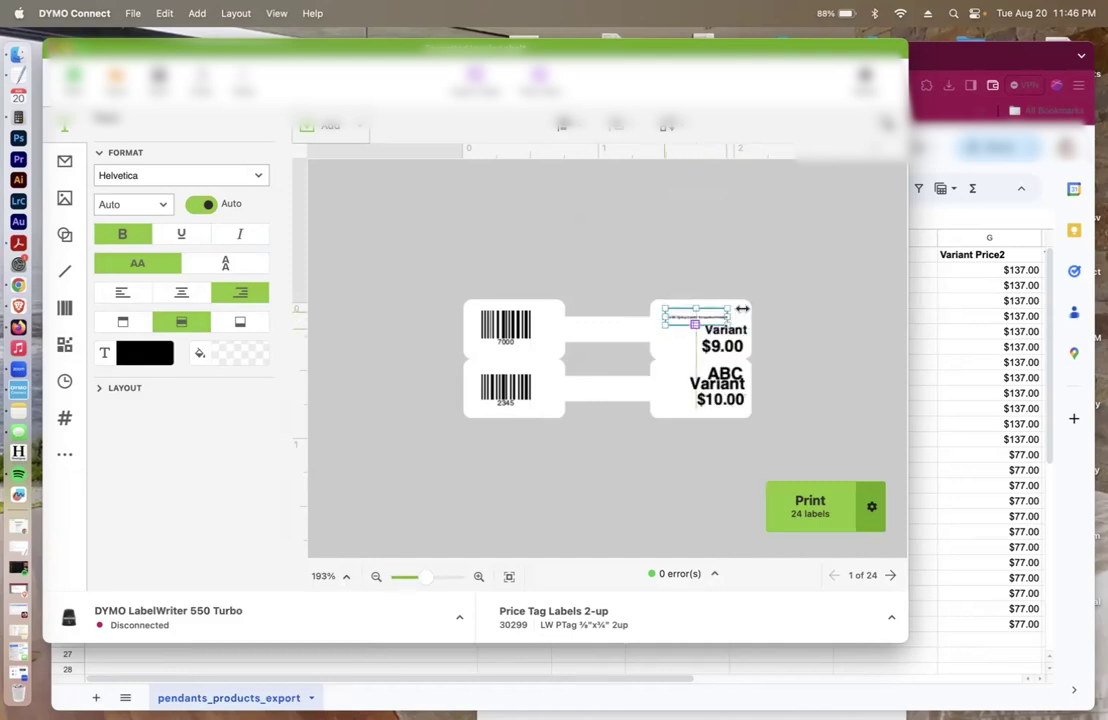
{"action": "left_click_drag", "start_coordinate": [754, 310], "coordinate": [754, 319]}
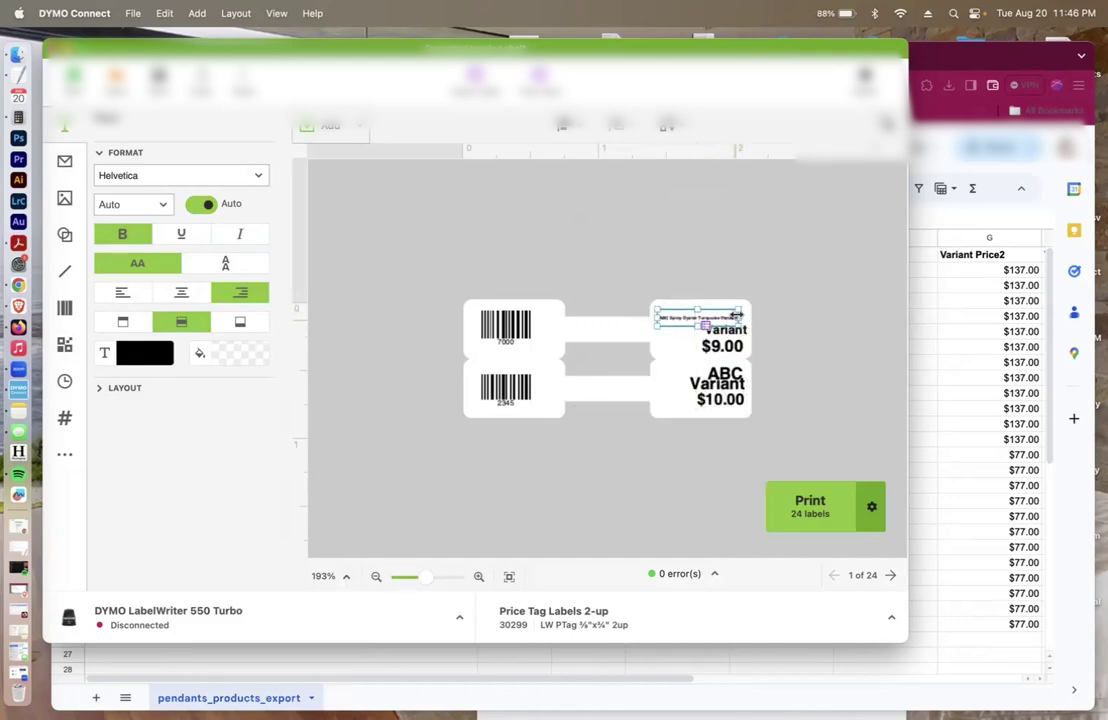
Move the top tag's Variant text left and bind it to A - Rectangle.
{"action": "left_click", "coordinate": [754, 319]}
{"action": "left_click", "coordinate": [718, 330]}
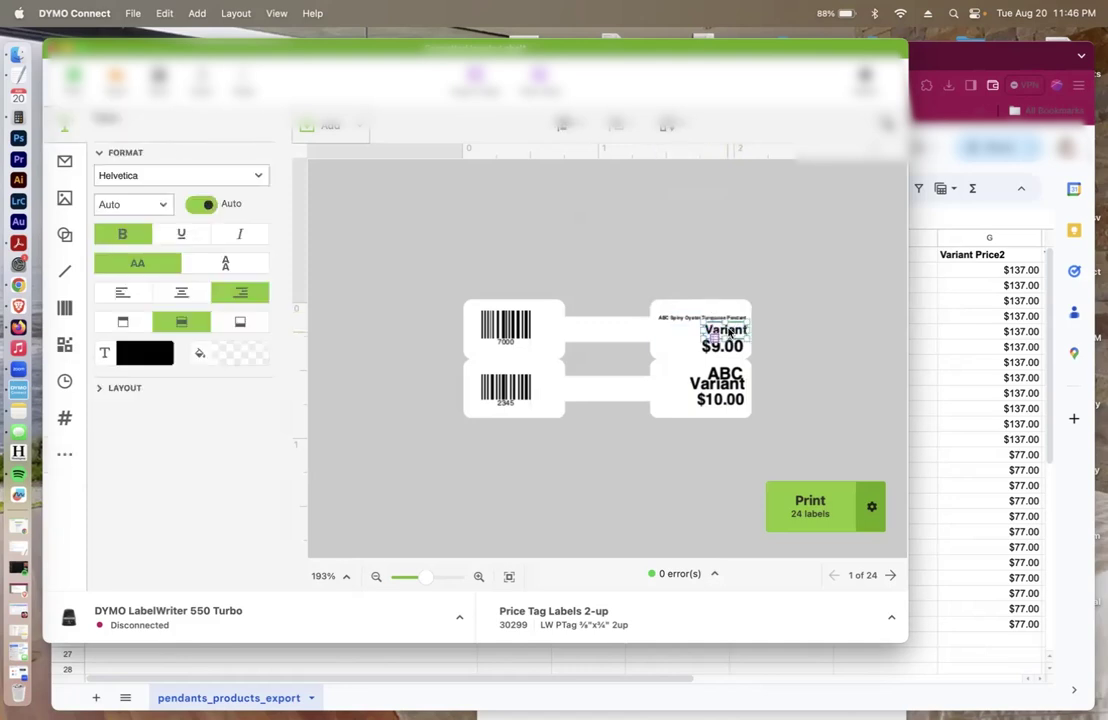
{"action": "left_click_drag", "start_coordinate": [723, 349], "coordinate": [746, 330]}
{"action": "left_click", "coordinate": [711, 335]}
{"action": "left_click", "coordinate": [724, 408]}
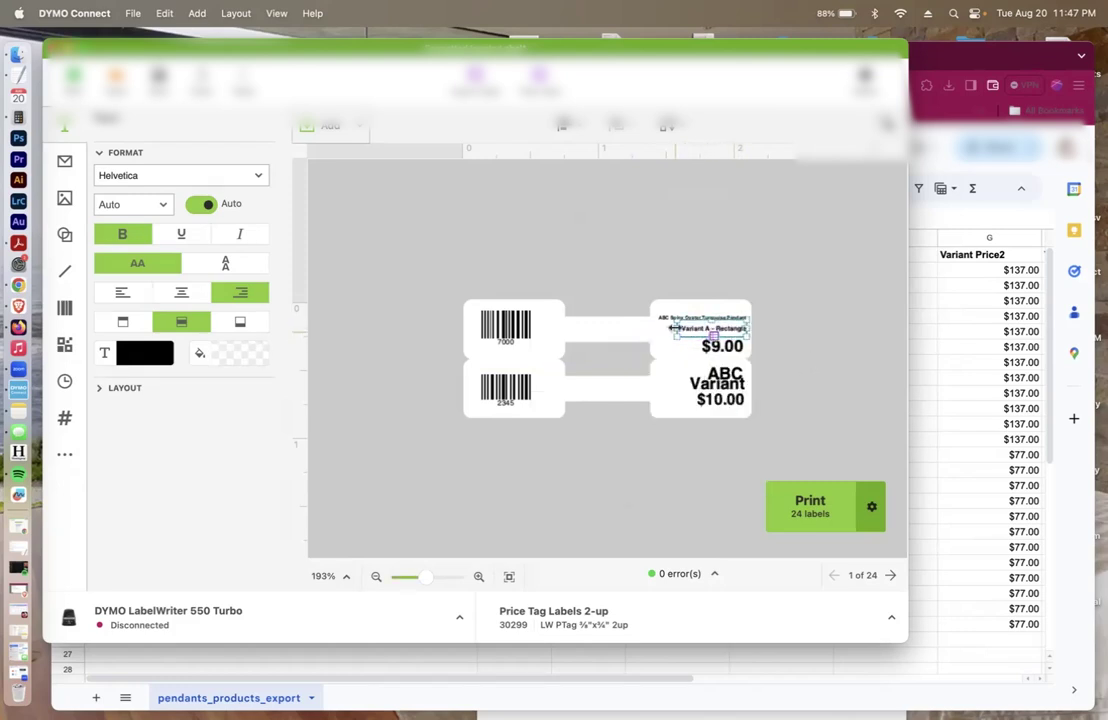
Bind the top tag's price text to the $97.00 price field.
{"action": "left_click", "coordinate": [712, 350]}
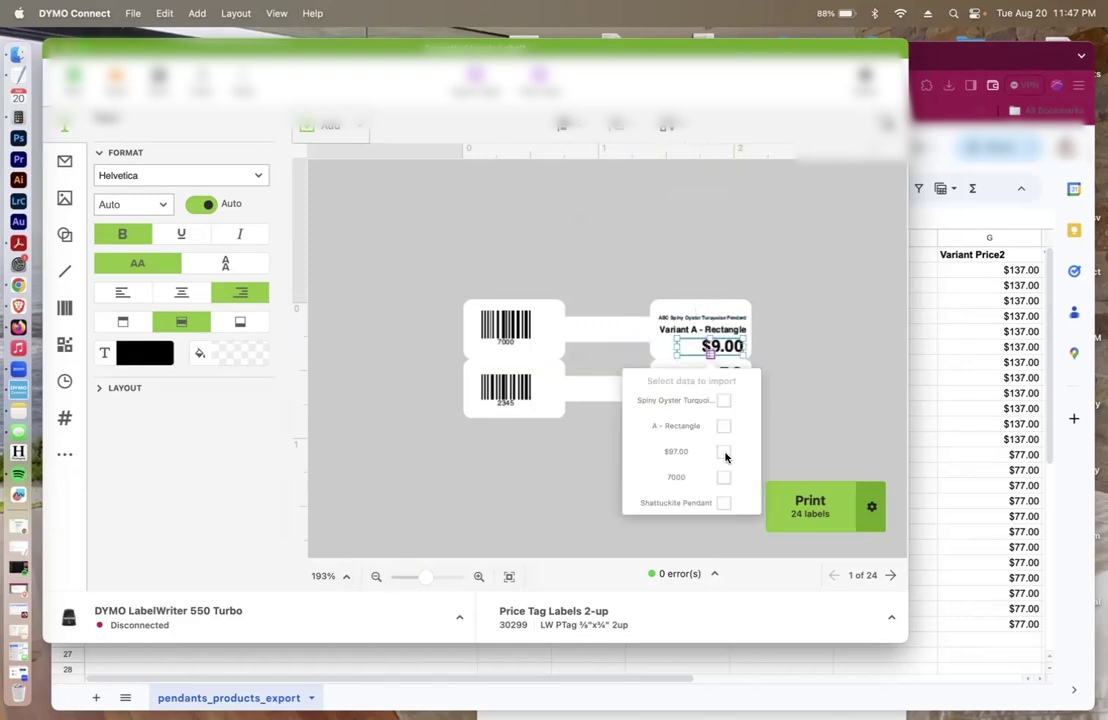
{"action": "left_click", "coordinate": [724, 452]}
{"action": "left_click", "coordinate": [693, 325]}
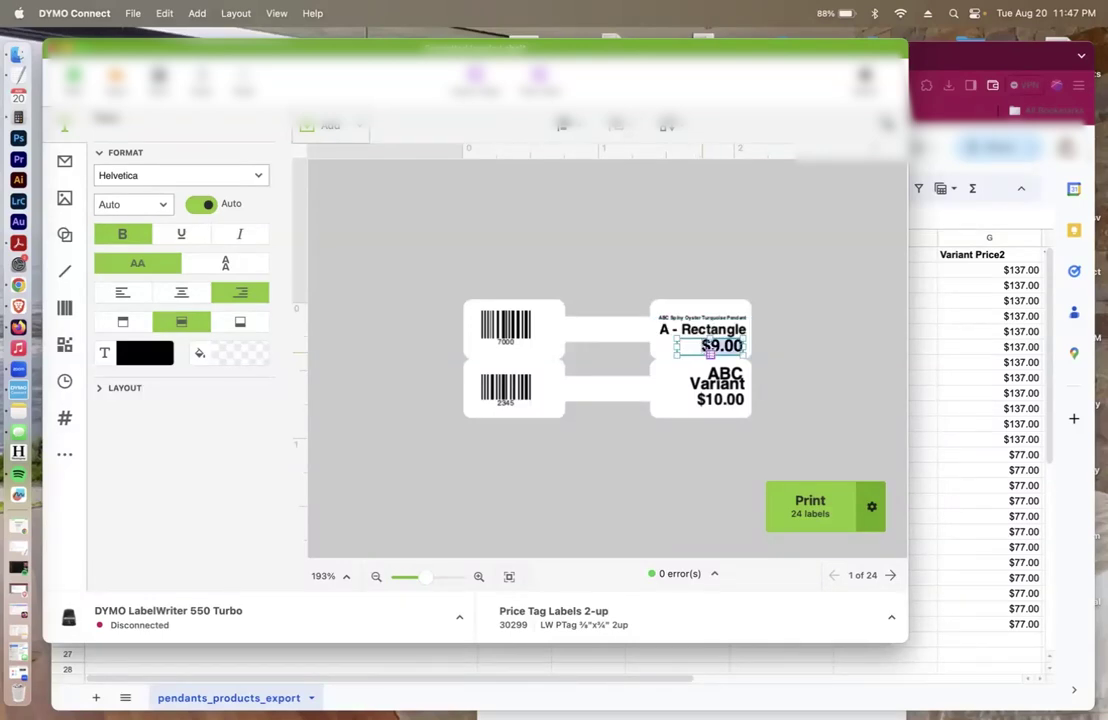
{"action": "type", "text": "7"}
{"action": "left_click", "coordinate": [843, 345]}
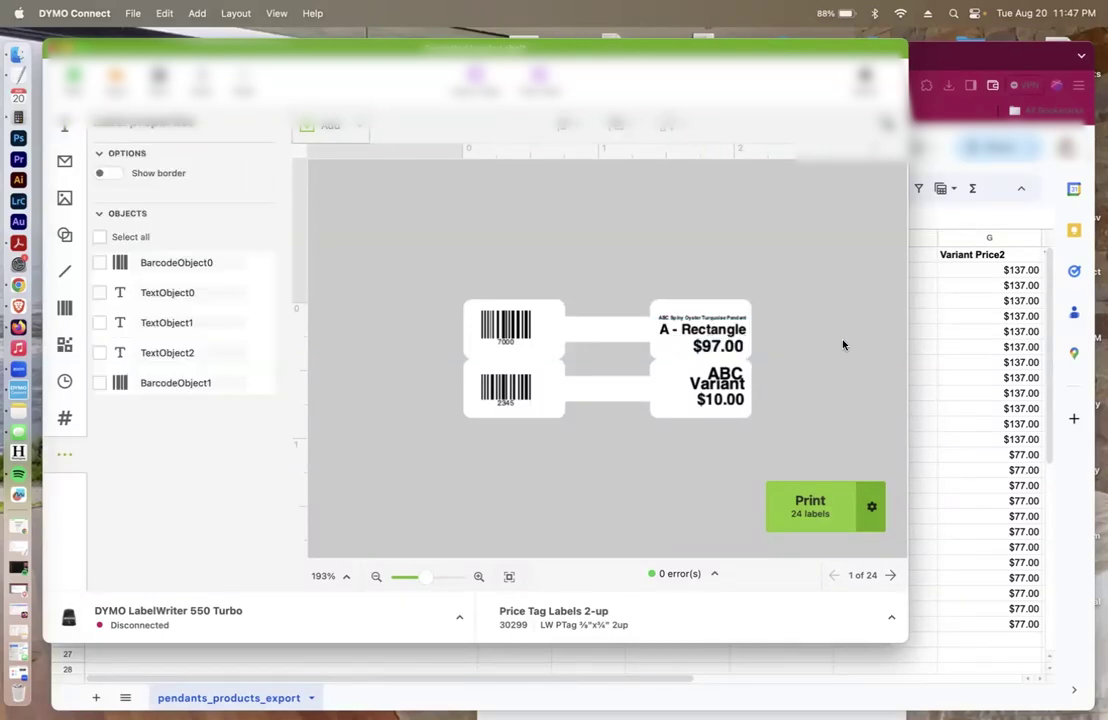
Clear the bottom barcode's 2345 placeholder and bind it to the 6000 barcode field.
{"action": "left_click", "coordinate": [511, 391]}
{"action": "left_click", "coordinate": [150, 215]}
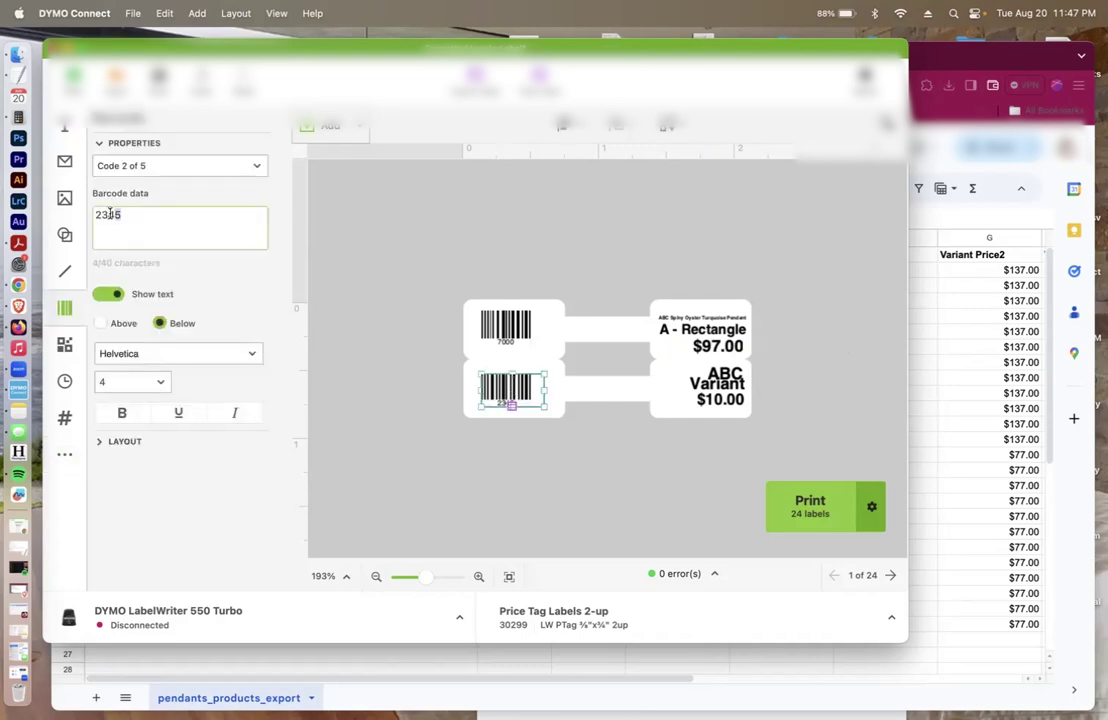
{"action": "key", "text": "ctrl+a"}
{"action": "key", "text": "BackSpace"}
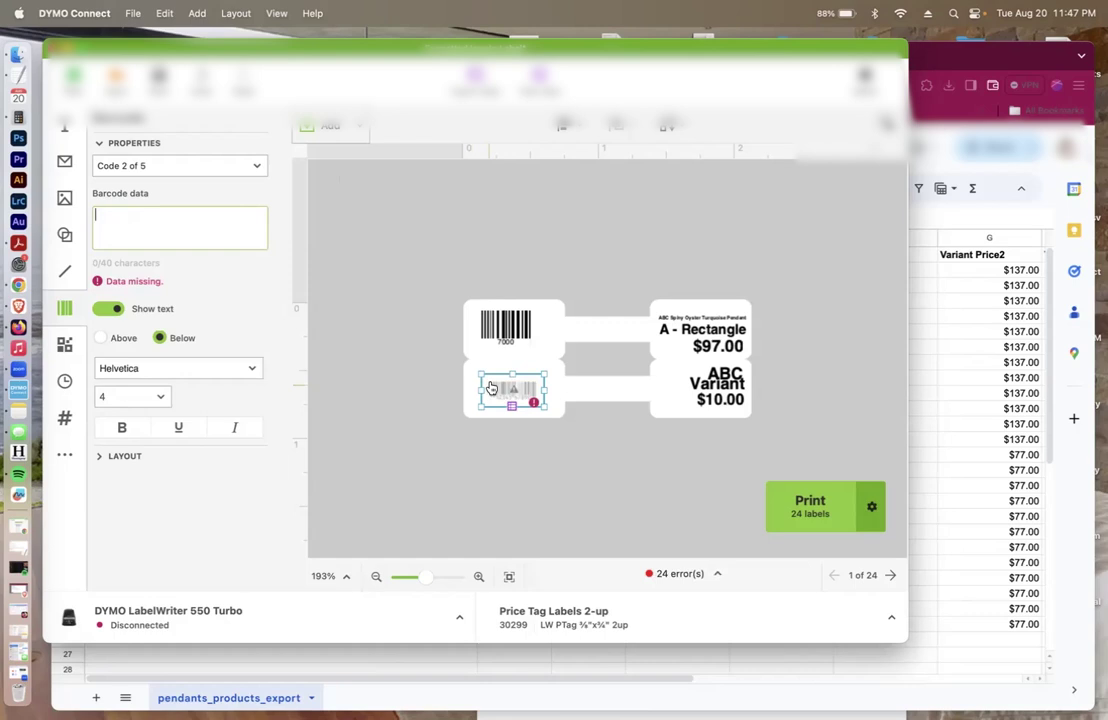
{"action": "left_click", "coordinate": [511, 404]}
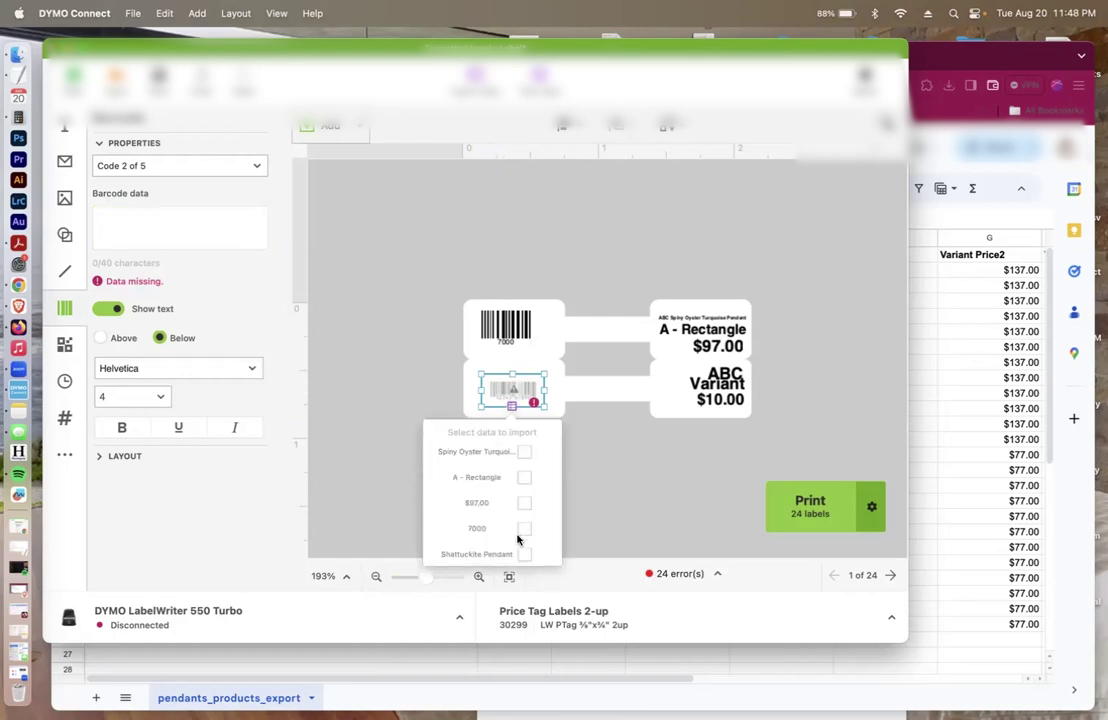
{"action": "scroll", "coordinate": [517, 530], "scroll_direction": "down", "scroll_amount": 3}
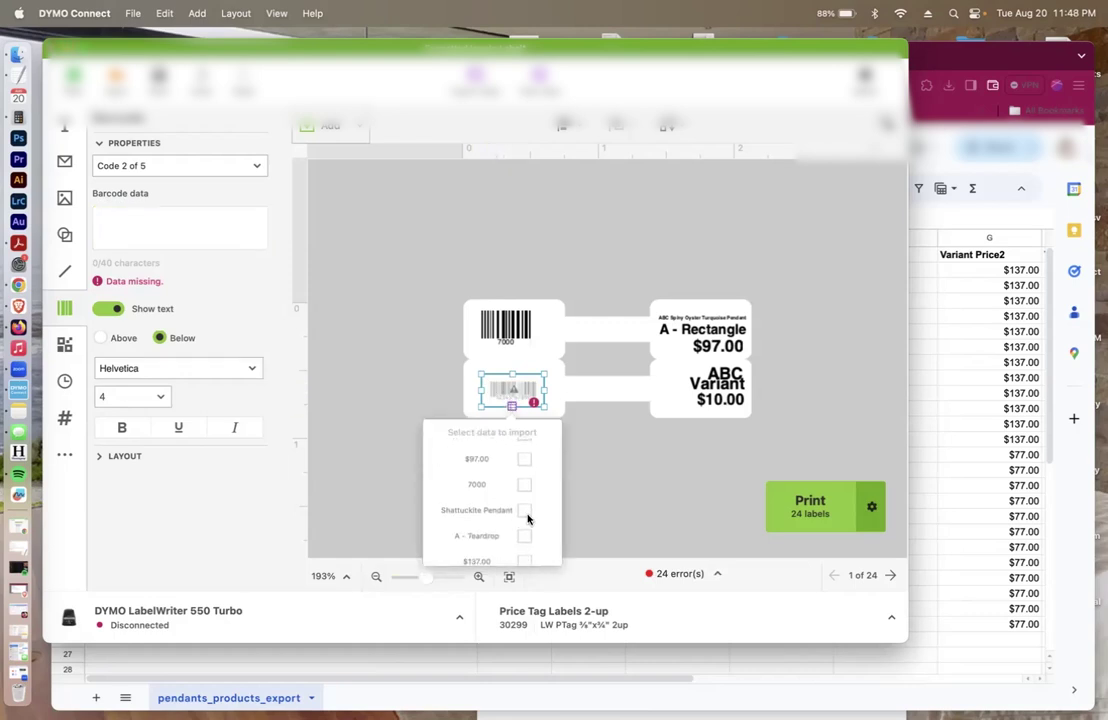
{"action": "left_click", "coordinate": [524, 542]}
{"action": "left_click", "coordinate": [621, 485]}
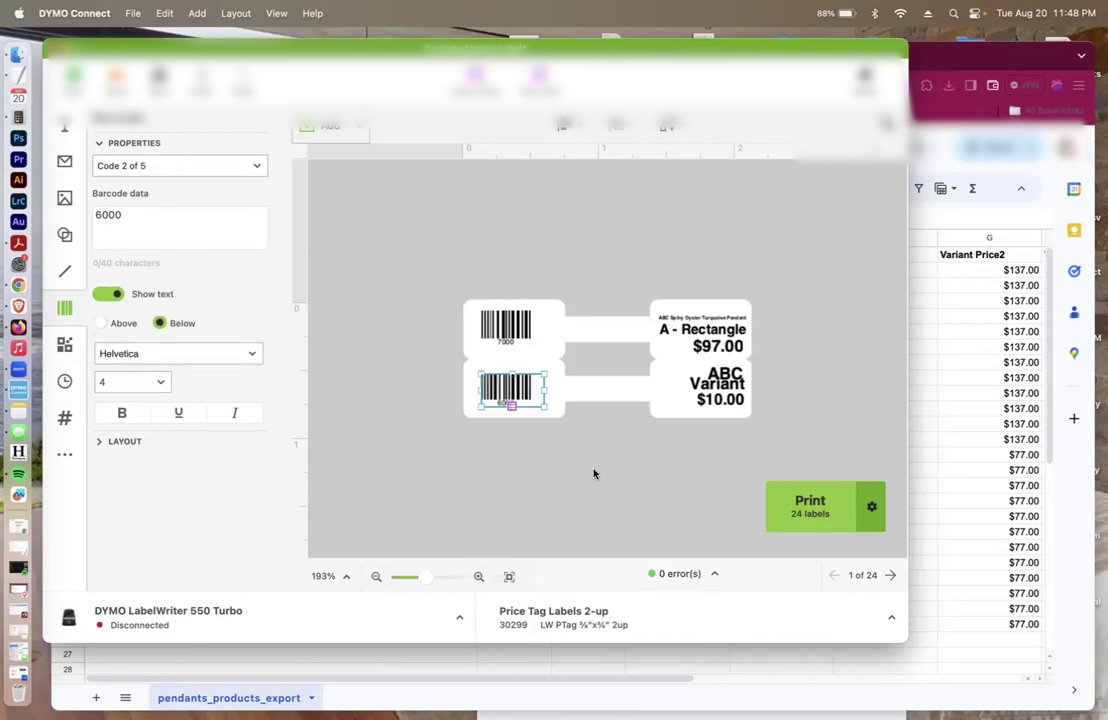
{"action": "left_click", "coordinate": [593, 473]}
Bind the bottom title to Shattuckite Pendant and move it onto the tag's right half.
{"action": "left_click", "coordinate": [678, 374]}
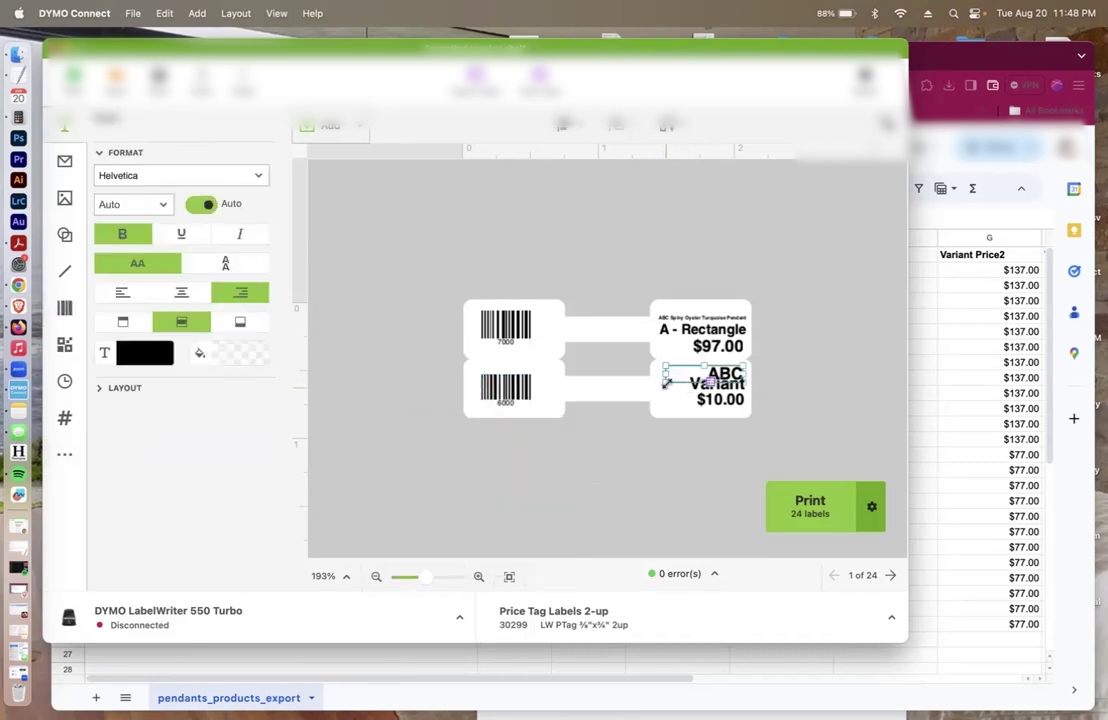
{"action": "left_click_drag", "start_coordinate": [664, 383], "coordinate": [595, 381]}
{"action": "left_click", "coordinate": [594, 377]}
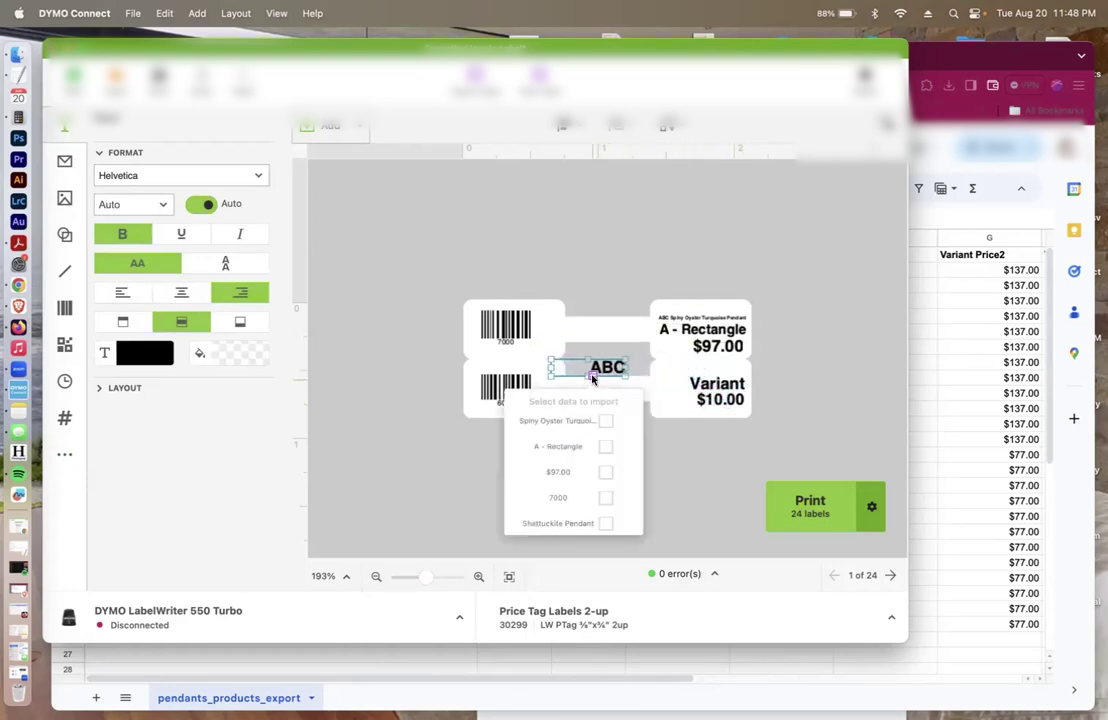
{"action": "scroll", "coordinate": [600, 461], "scroll_direction": "down", "scroll_amount": 2}
{"action": "left_click", "coordinate": [605, 466]}
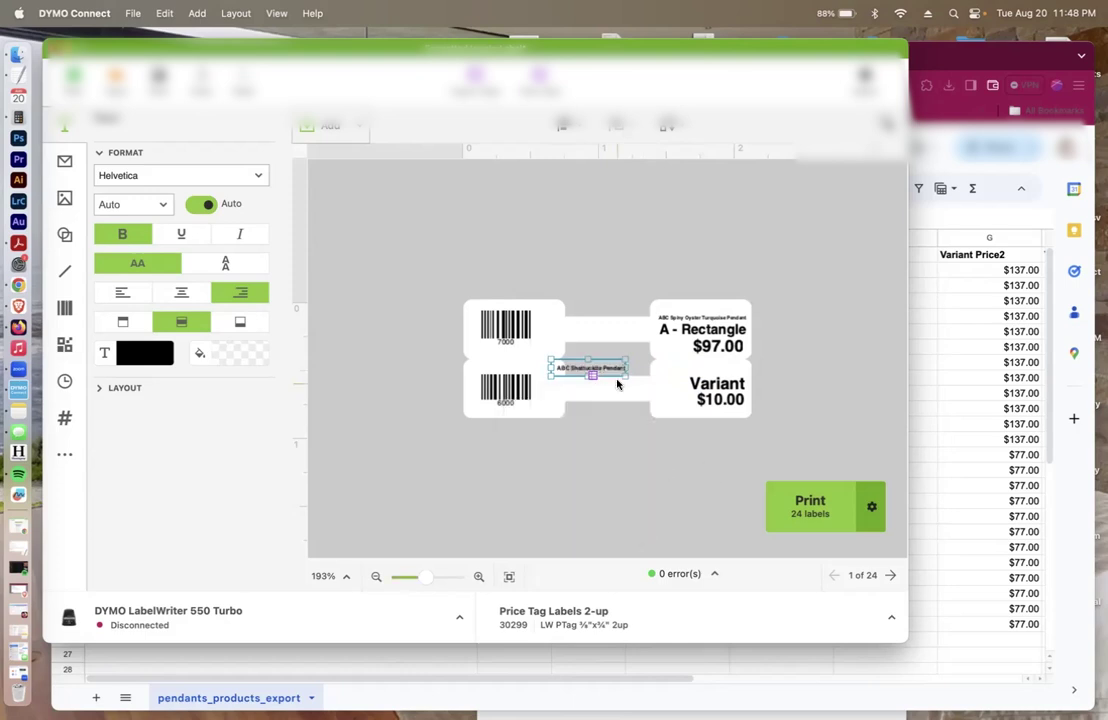
{"action": "left_click_drag", "start_coordinate": [603, 371], "coordinate": [722, 371]}
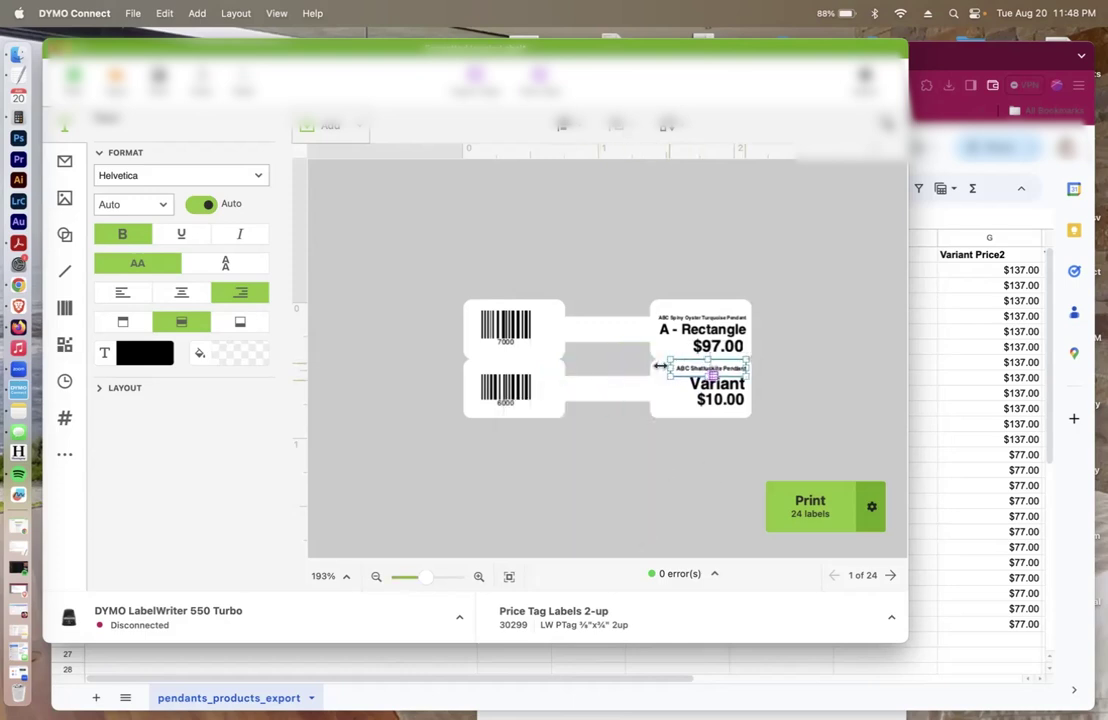
Bind the bottom Variant text to A - Teardrop and position it above the price.
{"action": "left_click", "coordinate": [680, 384]}
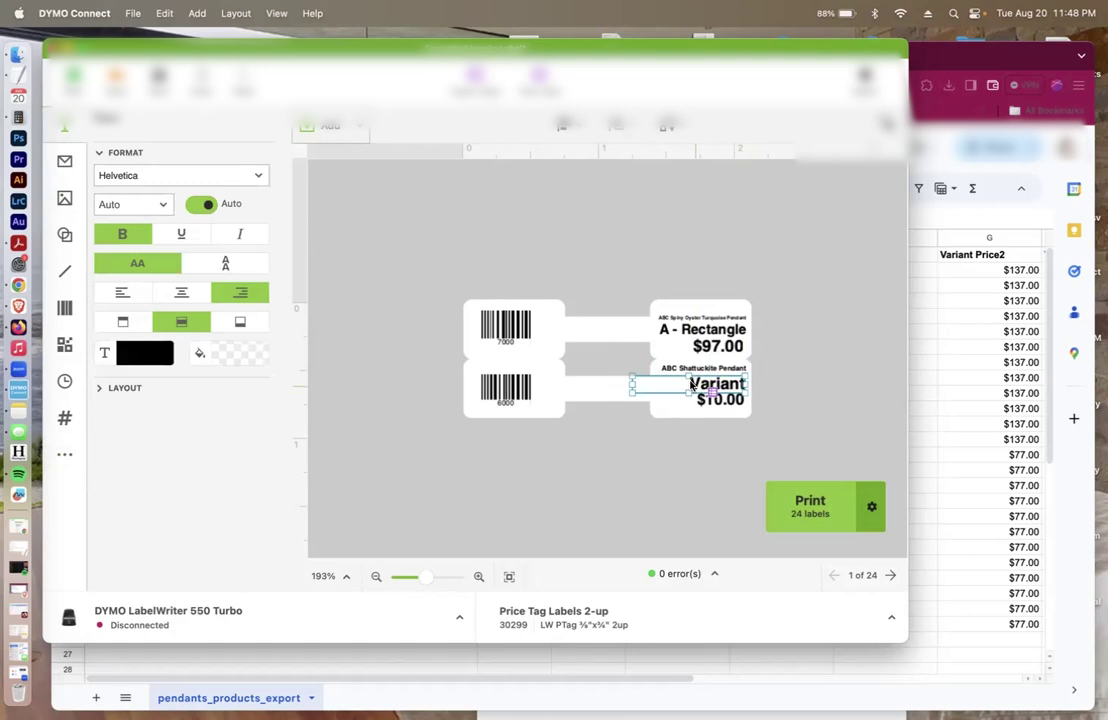
{"action": "left_click_drag", "start_coordinate": [680, 384], "coordinate": [611, 383]}
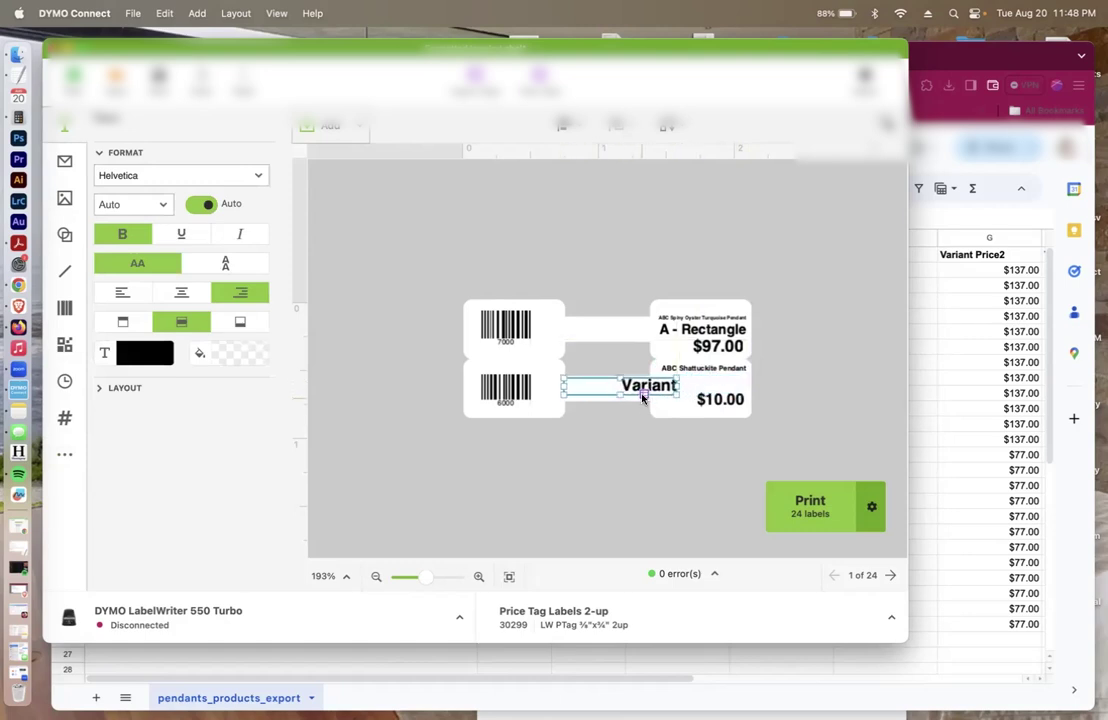
{"action": "left_click", "coordinate": [643, 395]}
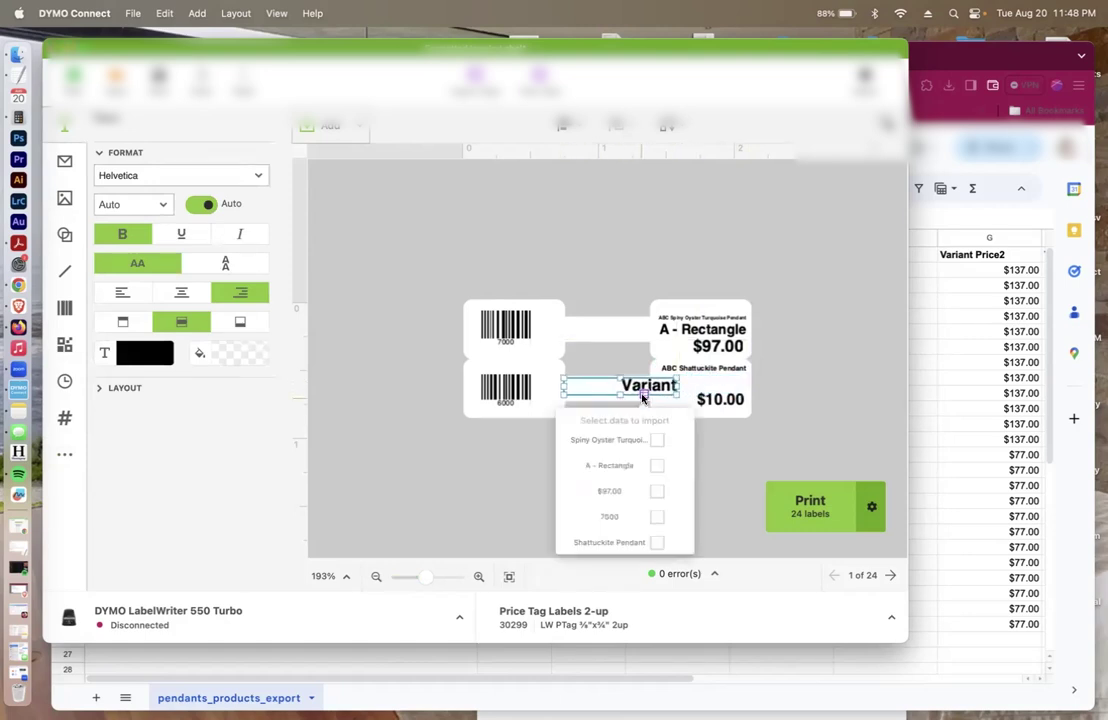
{"action": "scroll", "coordinate": [650, 505], "scroll_direction": "down", "scroll_amount": 2}
{"action": "left_click", "coordinate": [657, 477]}
{"action": "left_click", "coordinate": [711, 474]}
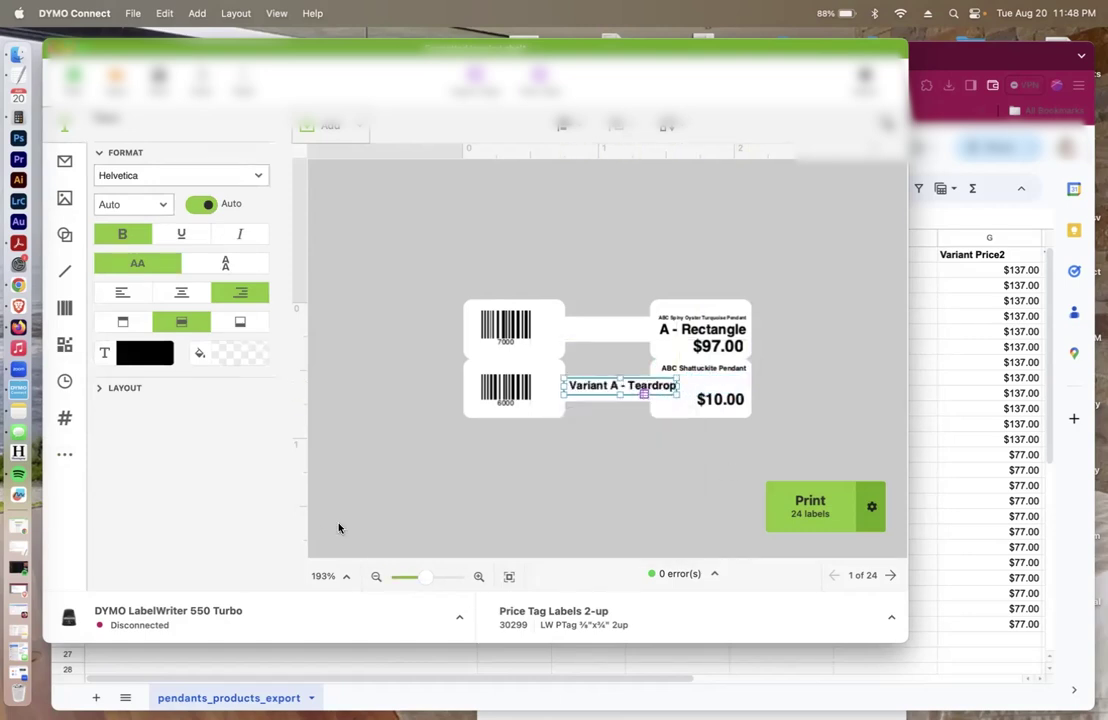
{"action": "left_click_drag", "start_coordinate": [612, 386], "coordinate": [678, 386]}
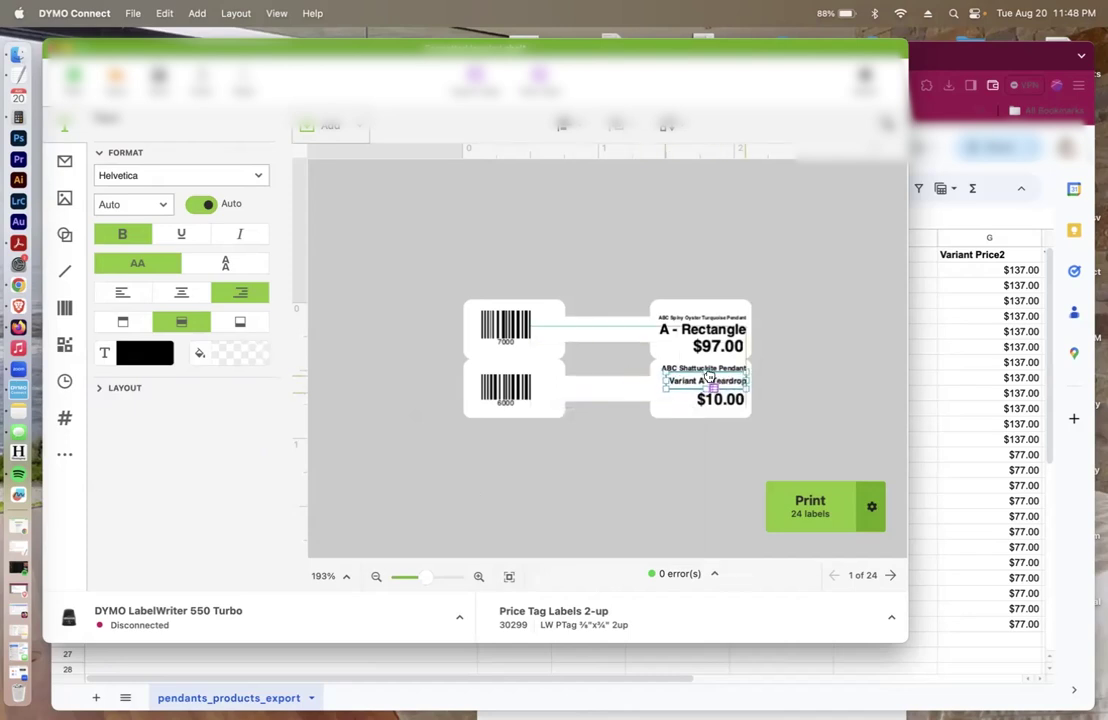
Replace the bottom $10.00 placeholder price with the $137.00 field and enlarge it.
{"action": "left_click", "coordinate": [713, 398]}
{"action": "double_click", "coordinate": [713, 398]}
{"action": "key", "text": "BackSpace"}
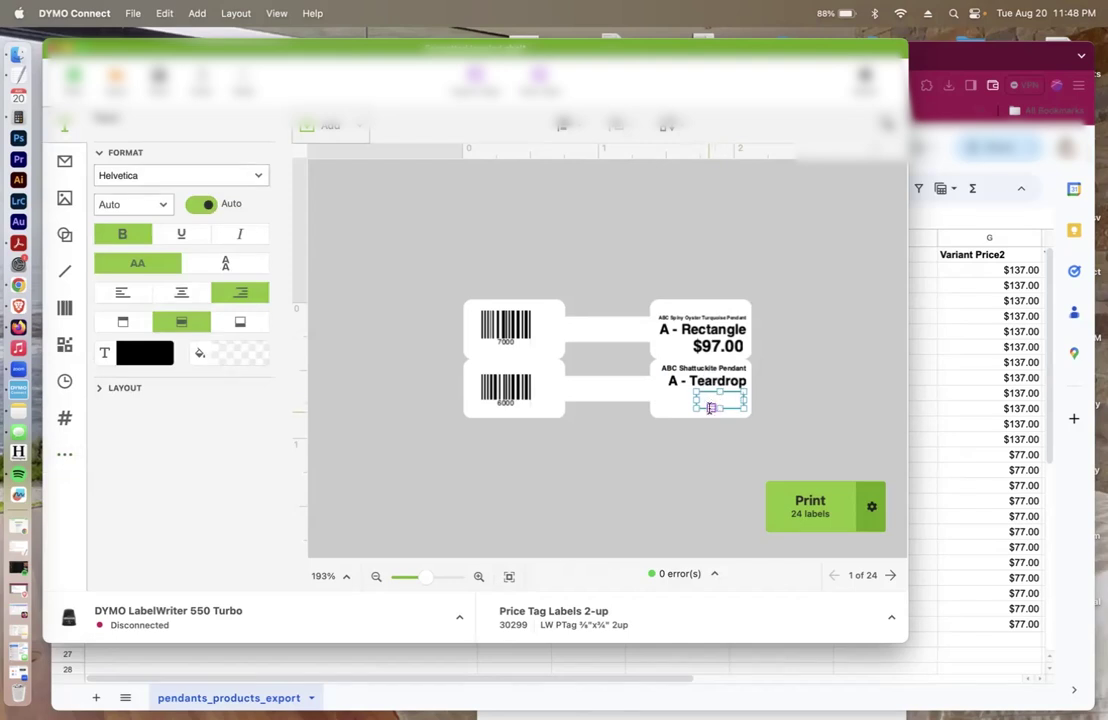
{"action": "left_click", "coordinate": [710, 407]}
{"action": "left_click", "coordinate": [724, 515]}
{"action": "left_click_drag", "start_coordinate": [695, 410], "coordinate": [680, 413]}
{"action": "left_click", "coordinate": [835, 374]}
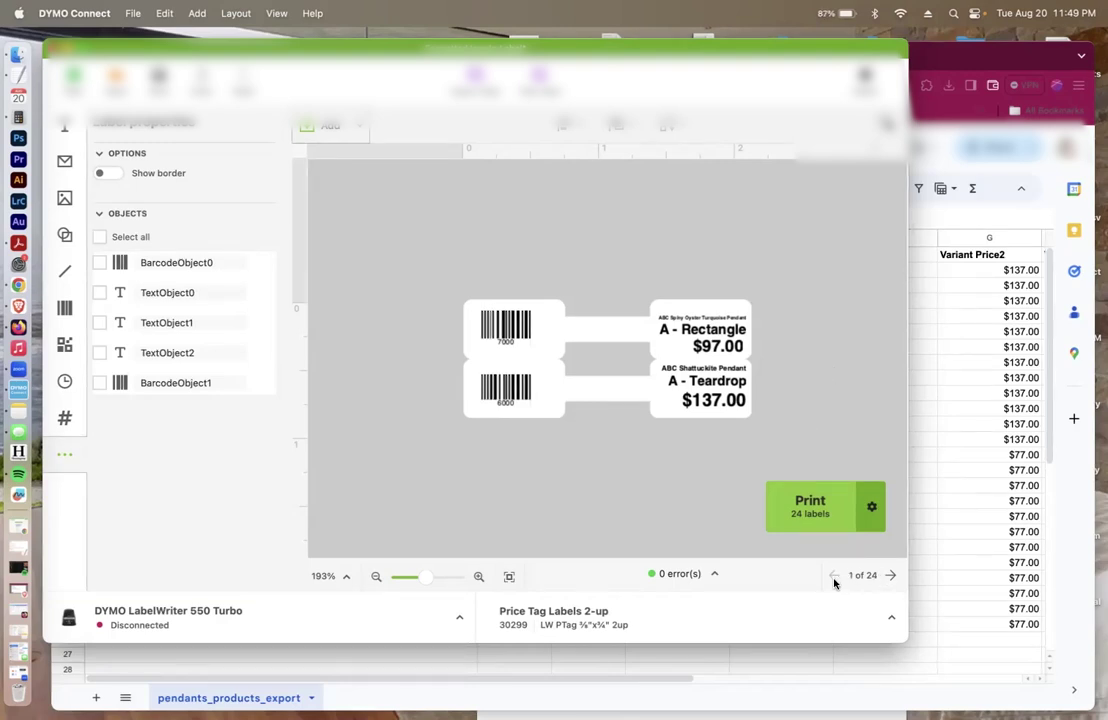
Page forward through the merged records to check each price tag.
{"action": "left_click", "coordinate": [889, 575]}
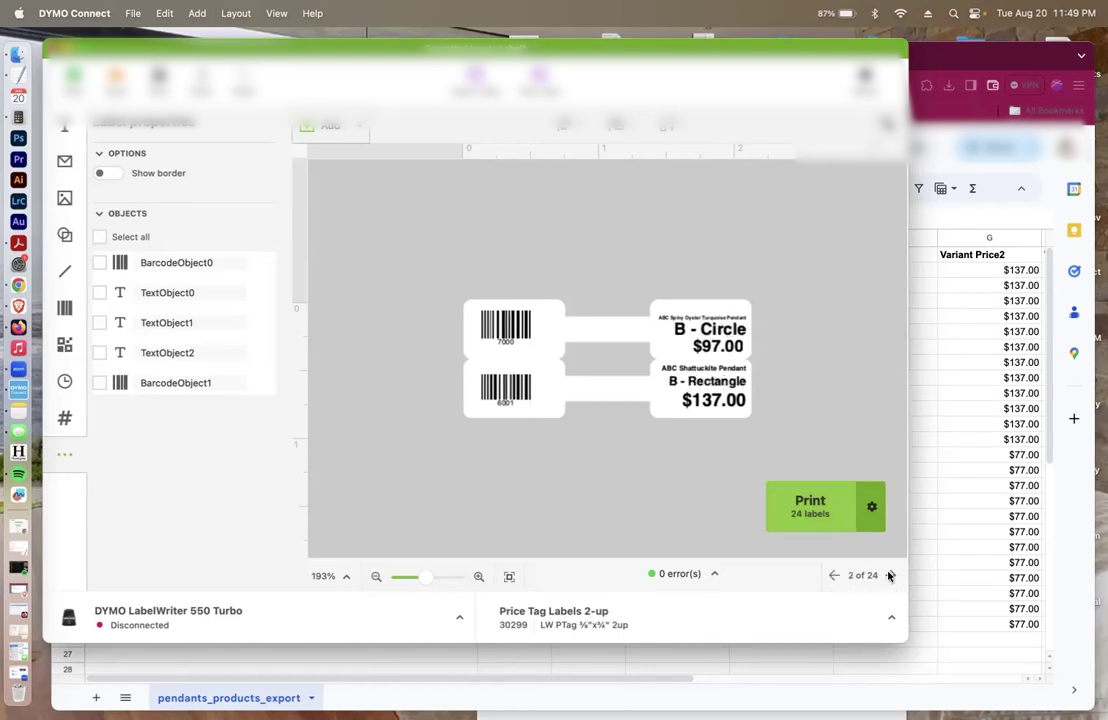
{"action": "left_click", "coordinate": [889, 575]}
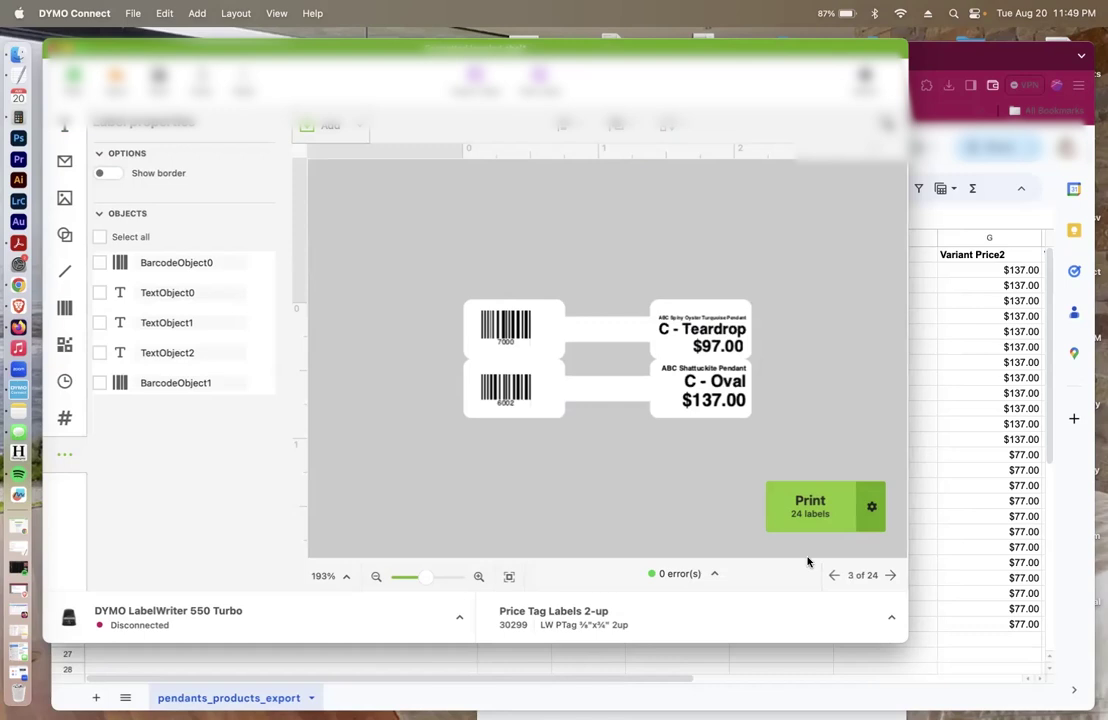
{"action": "left_click", "coordinate": [890, 576]}
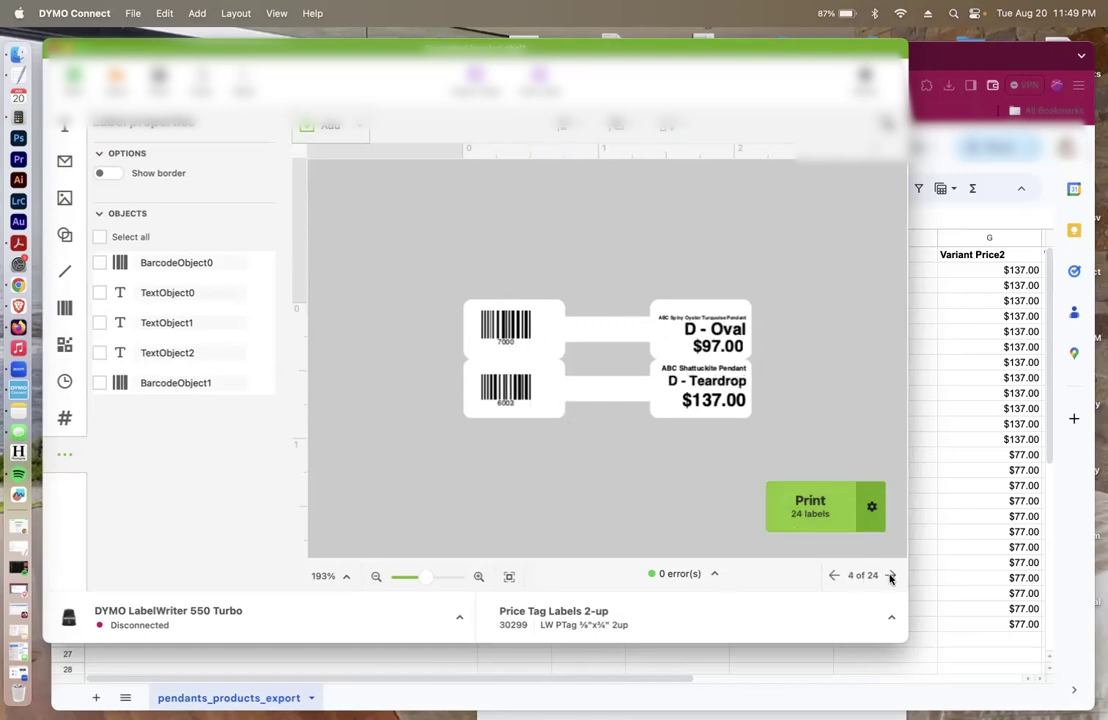
{"action": "left_click", "coordinate": [892, 576]}
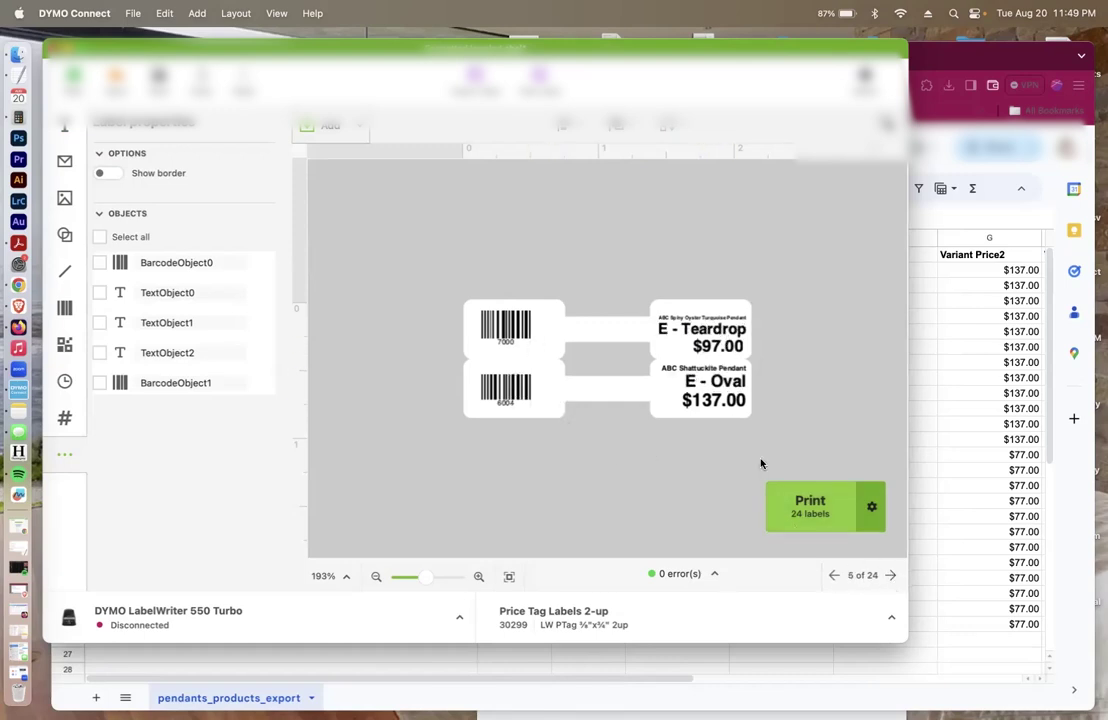
{"action": "left_click", "coordinate": [890, 576]}
{"action": "left_click", "coordinate": [890, 576]}
{"action": "left_click", "coordinate": [890, 576]}
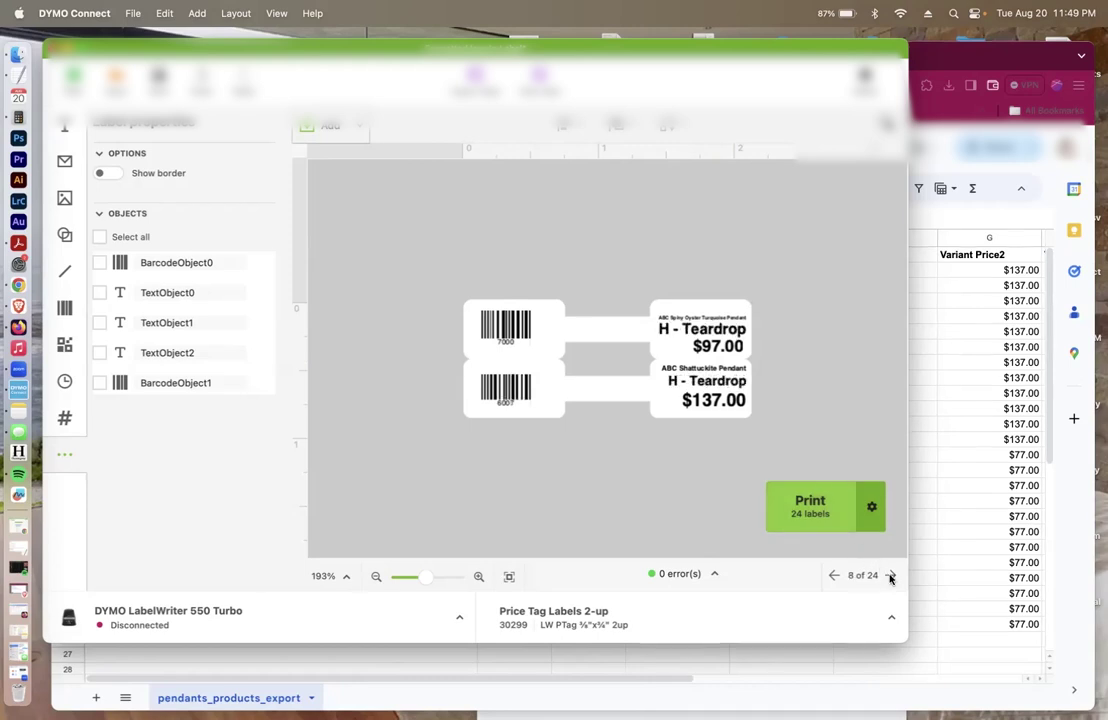
{"action": "left_click", "coordinate": [890, 576]}
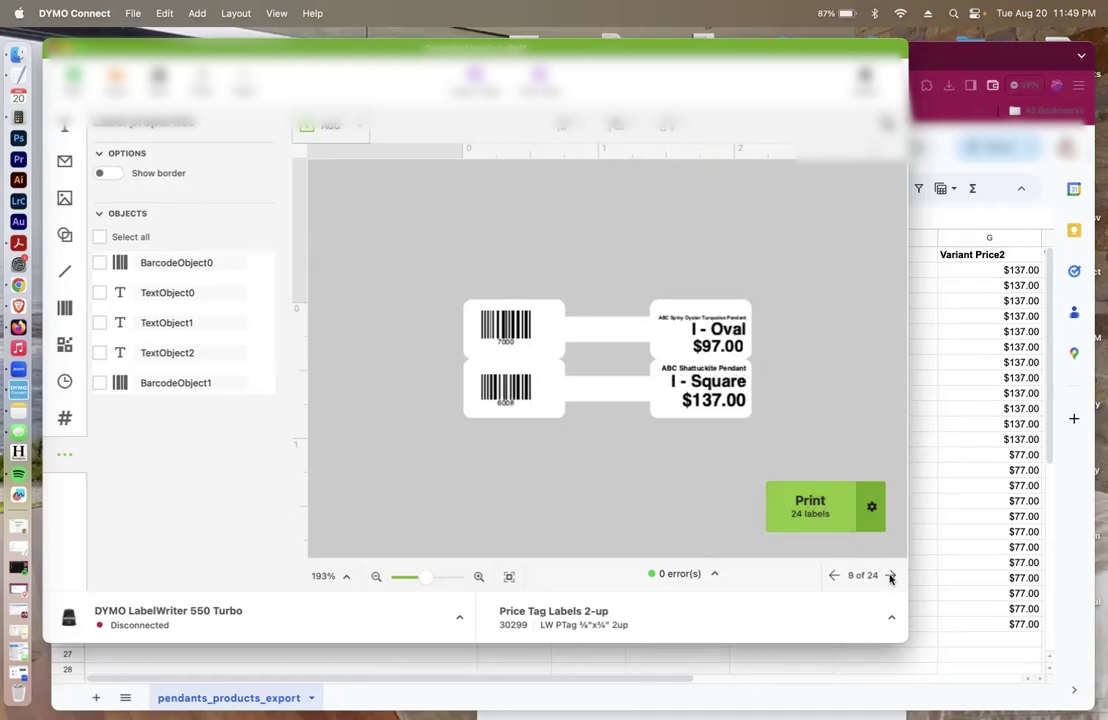
{"action": "left_click", "coordinate": [890, 576]}
{"action": "left_click", "coordinate": [890, 576]}
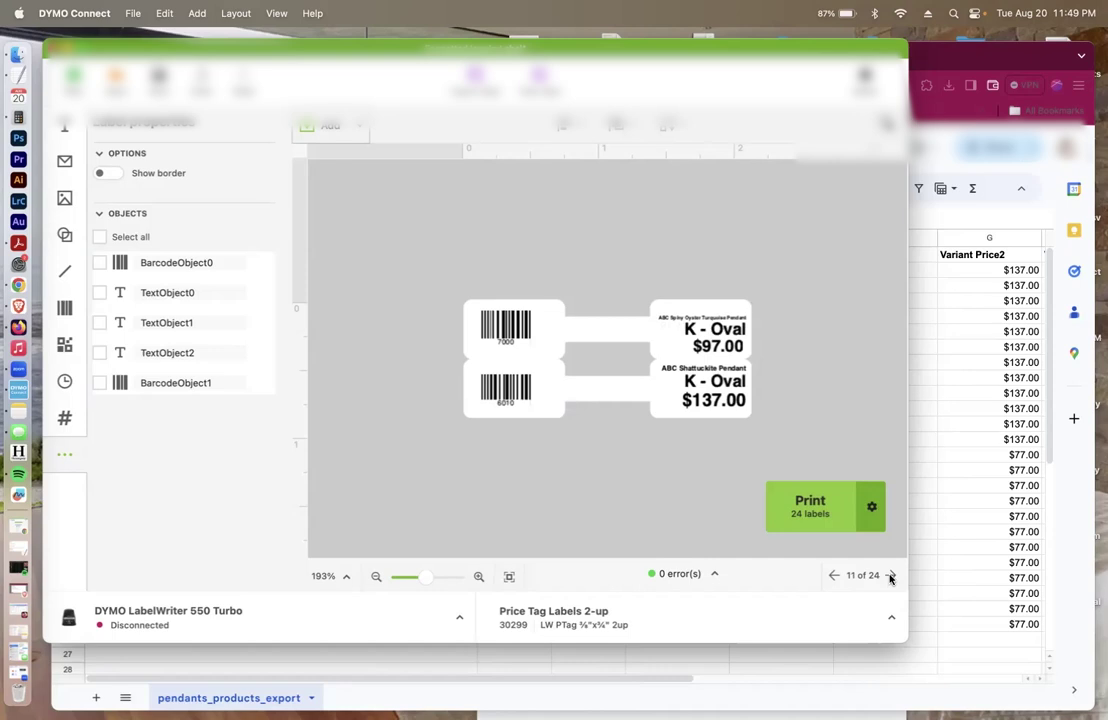
{"action": "left_click", "coordinate": [890, 576]}
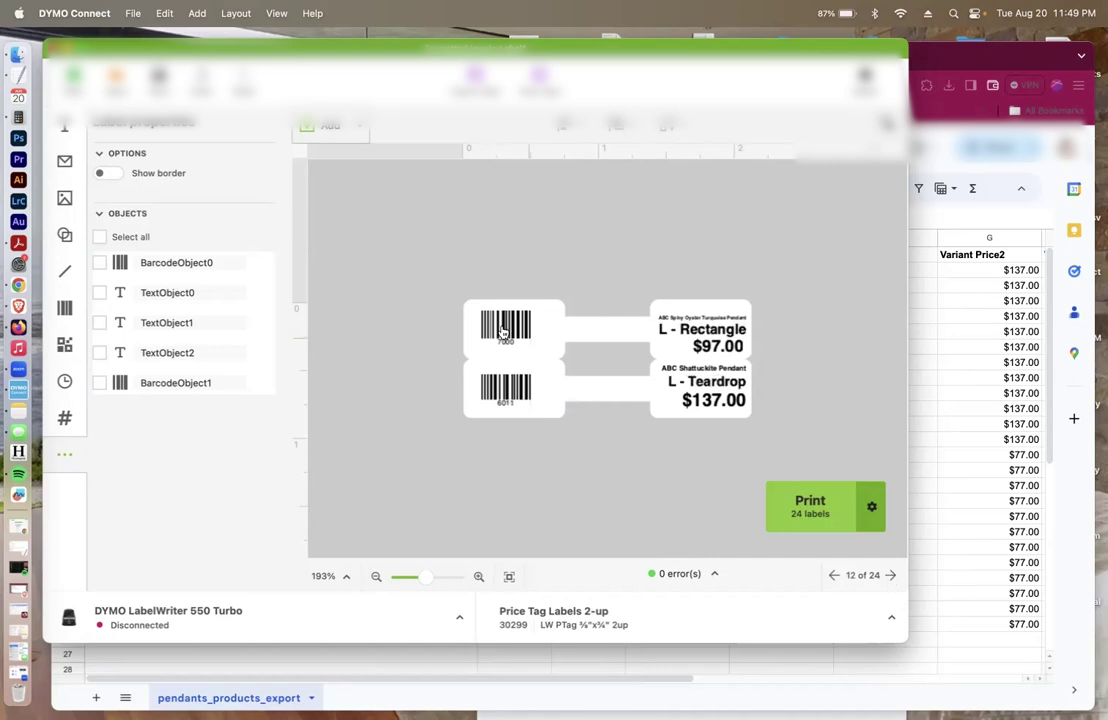
{"action": "left_click", "coordinate": [890, 576]}
{"action": "left_click", "coordinate": [890, 576]}
{"action": "left_click", "coordinate": [890, 576]}
{"action": "left_click", "coordinate": [890, 576]}
{"action": "left_click", "coordinate": [890, 576]}
{"action": "left_click", "coordinate": [890, 576]}
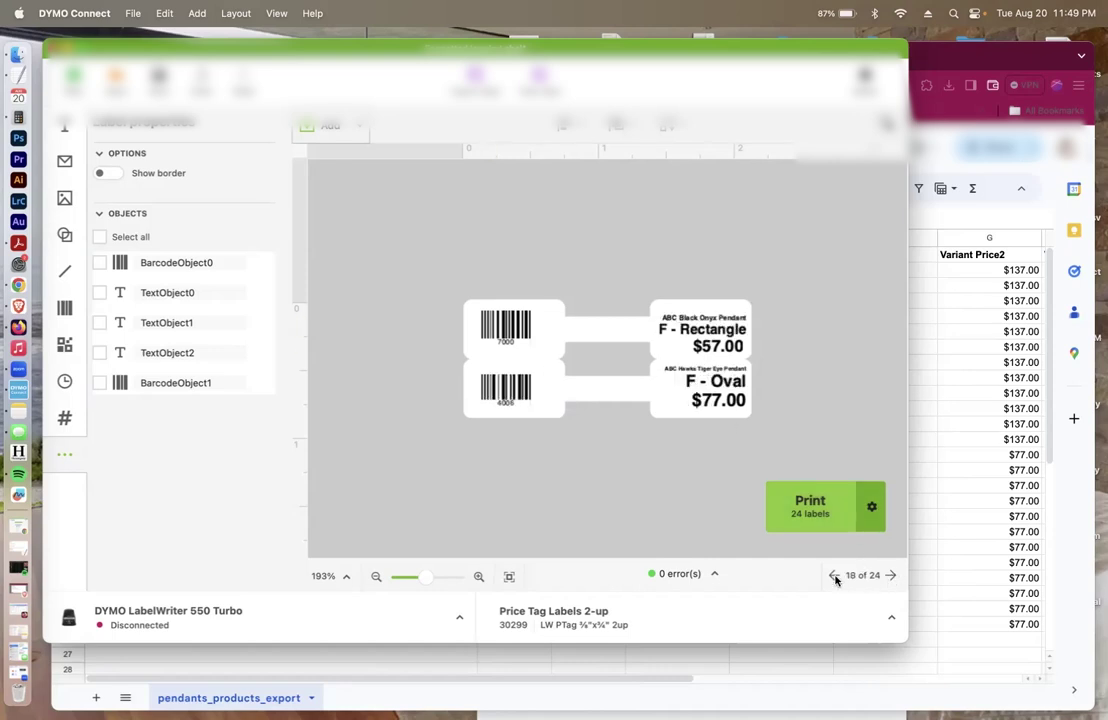
Page back through the earlier records toward record 1 of 24.
{"action": "left_click", "coordinate": [834, 576]}
{"action": "left_click", "coordinate": [834, 576]}
{"action": "left_click", "coordinate": [834, 576]}
{"action": "left_click", "coordinate": [834, 576]}
{"action": "left_click", "coordinate": [834, 576]}
{"action": "left_click", "coordinate": [834, 576]}
{"action": "left_click", "coordinate": [834, 576]}
{"action": "left_click", "coordinate": [834, 576]}
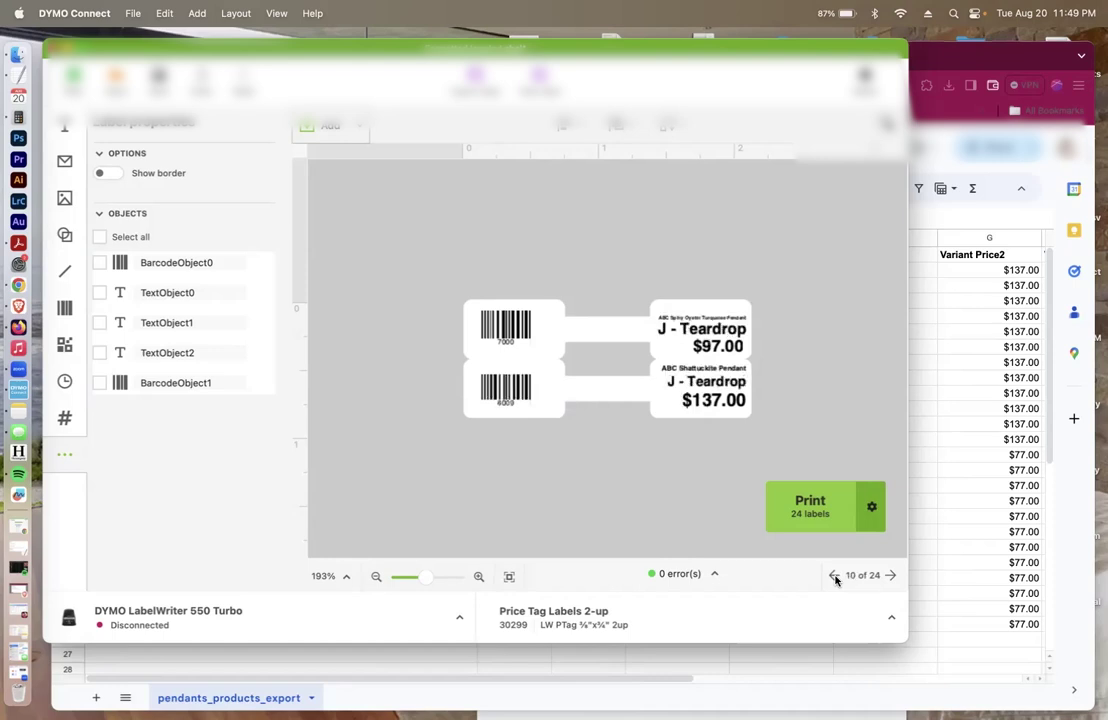
{"action": "left_click", "coordinate": [834, 576]}
{"action": "left_click", "coordinate": [834, 576]}
{"action": "left_click", "coordinate": [834, 576]}
{"action": "left_click", "coordinate": [834, 576]}
{"action": "left_click", "coordinate": [834, 576]}
{"action": "left_click", "coordinate": [834, 576]}
{"action": "left_click", "coordinate": [834, 576]}
{"action": "left_click", "coordinate": [834, 576]}
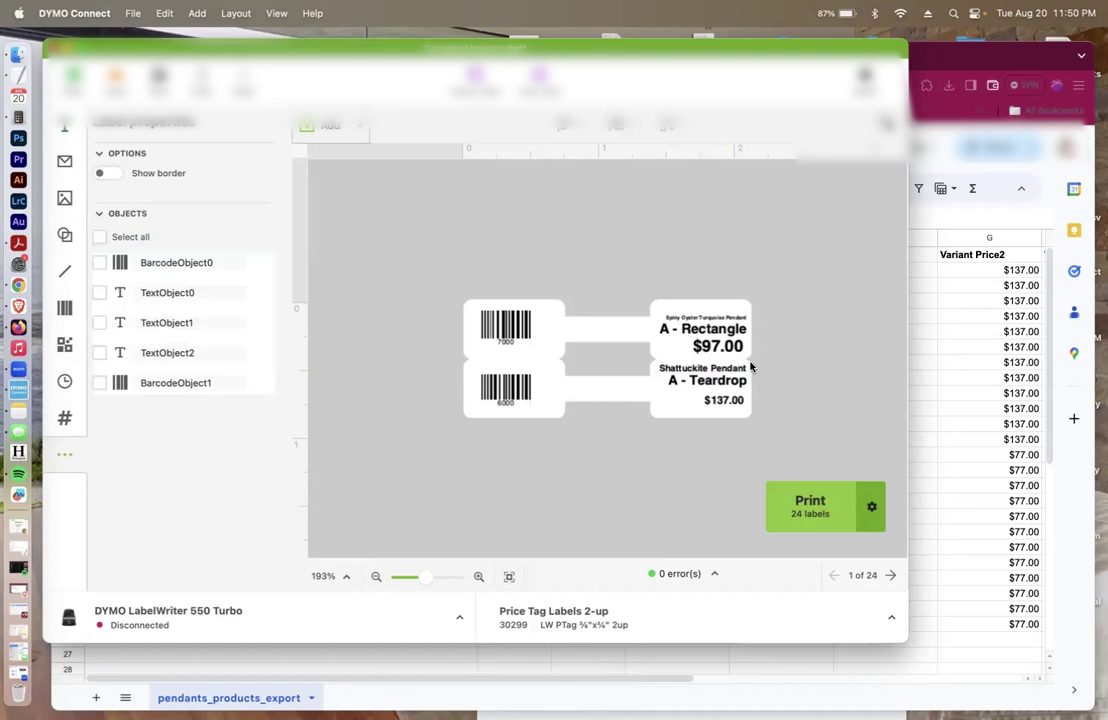
Inspect the $97.00 and title text, page to record 16 of 24, then select the upper barcode.
{"action": "left_click", "coordinate": [734, 349]}
{"action": "left_click", "coordinate": [716, 326]}
{"action": "left_click", "coordinate": [712, 322]}
{"action": "left_click", "coordinate": [889, 575]}
{"action": "left_click", "coordinate": [889, 575]}
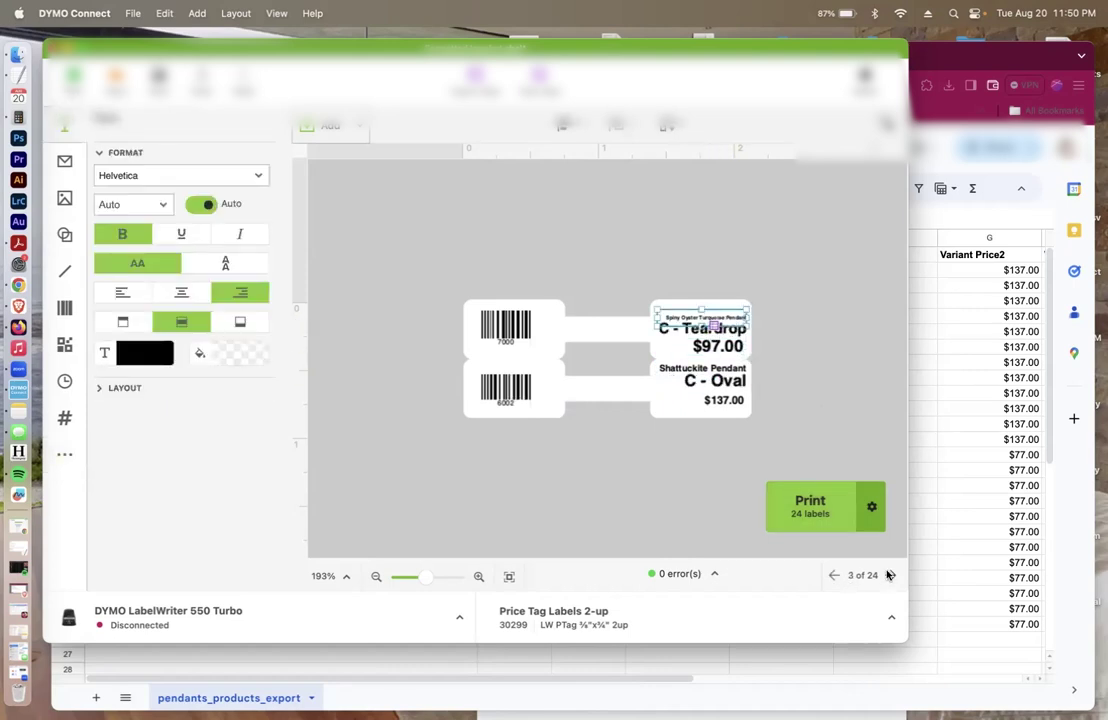
{"action": "left_click", "coordinate": [889, 575]}
{"action": "left_click", "coordinate": [889, 575]}
{"action": "left_click", "coordinate": [889, 575]}
{"action": "left_click", "coordinate": [889, 575]}
{"action": "left_click", "coordinate": [889, 575]}
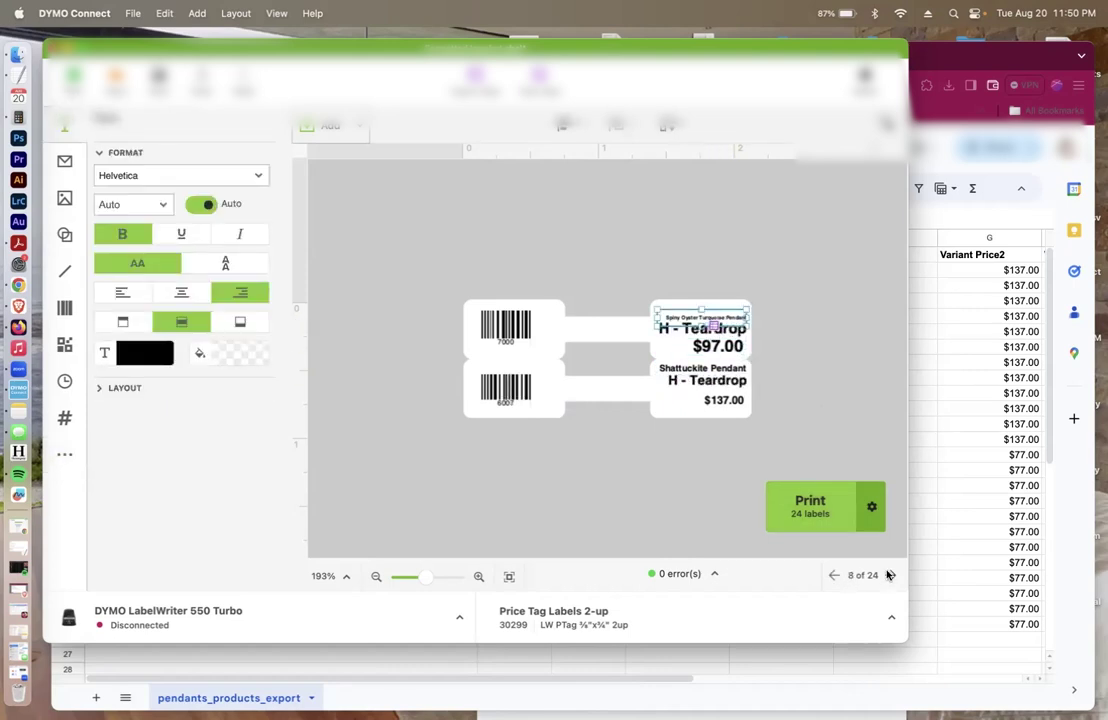
{"action": "left_click", "coordinate": [889, 575]}
{"action": "left_click", "coordinate": [889, 575]}
{"action": "left_click", "coordinate": [889, 575]}
{"action": "left_click", "coordinate": [889, 575]}
{"action": "left_click", "coordinate": [889, 575]}
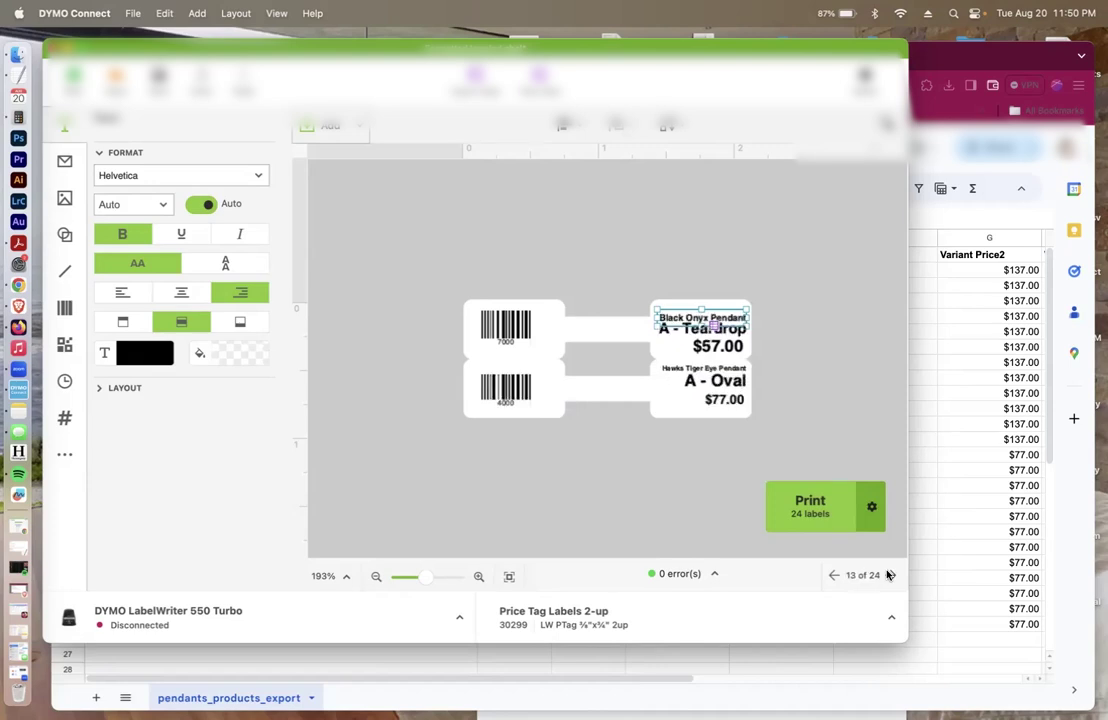
{"action": "left_click", "coordinate": [889, 575]}
{"action": "left_click", "coordinate": [889, 575]}
{"action": "left_click", "coordinate": [889, 575]}
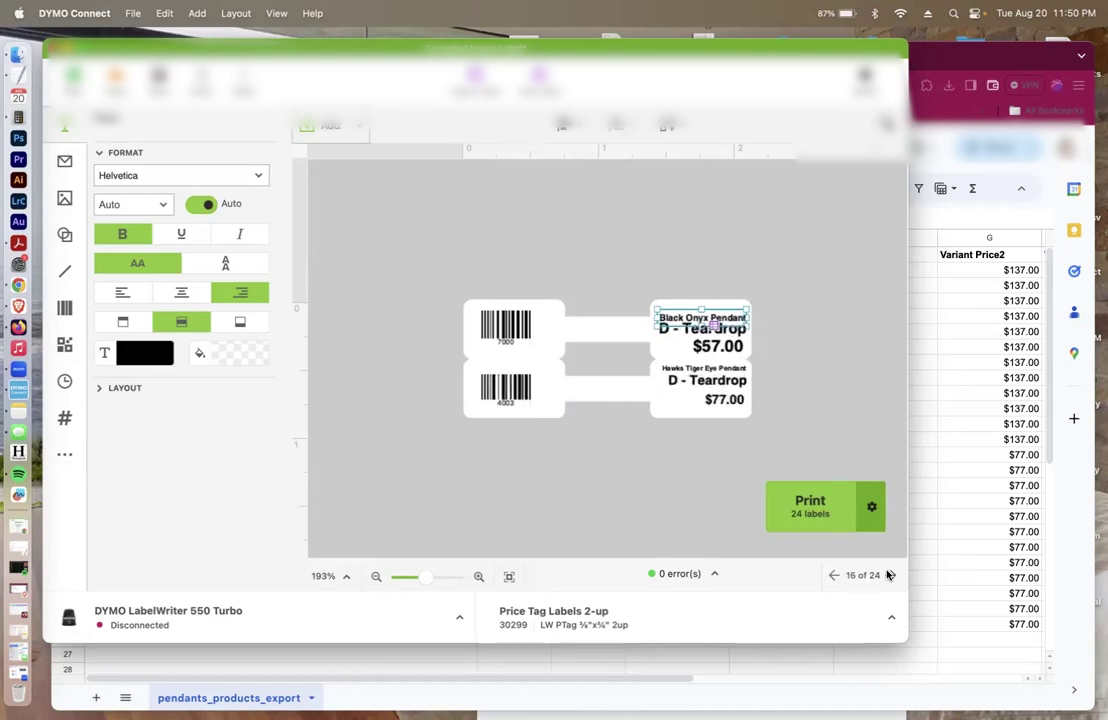
{"action": "left_click", "coordinate": [525, 330]}
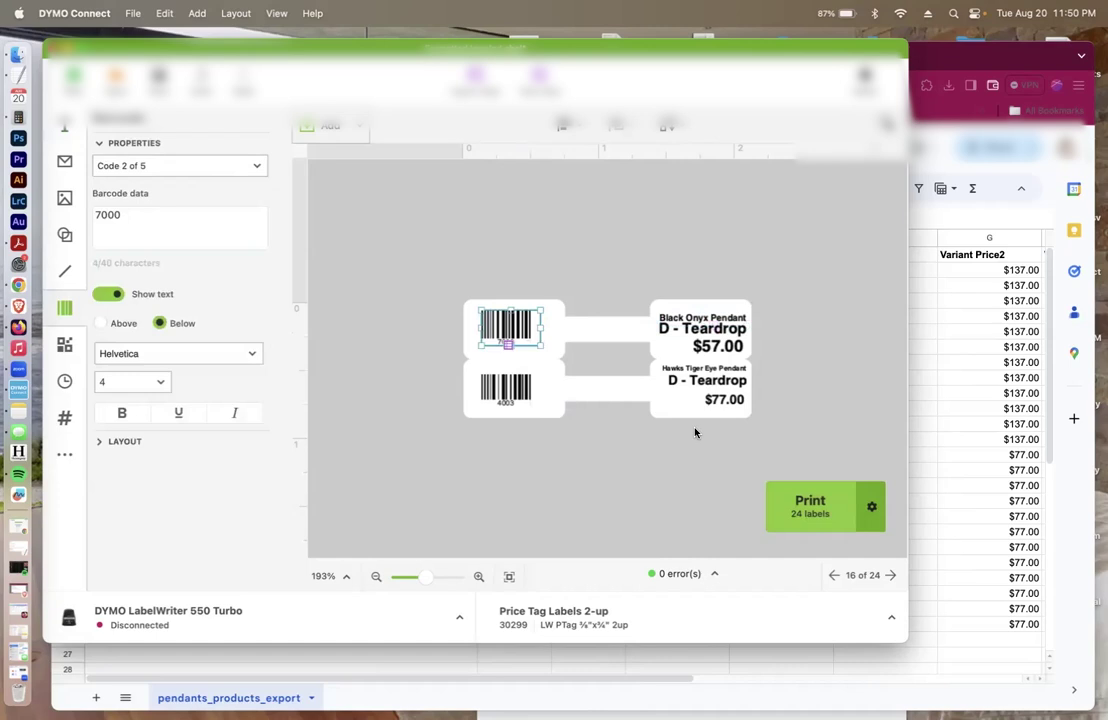
Back on record 1, clear the top barcode's fixed 7000 value and link it to the barcode field.
{"action": "left_click", "coordinate": [832, 575]}
{"action": "left_click", "coordinate": [832, 575]}
{"action": "left_click", "coordinate": [832, 575]}
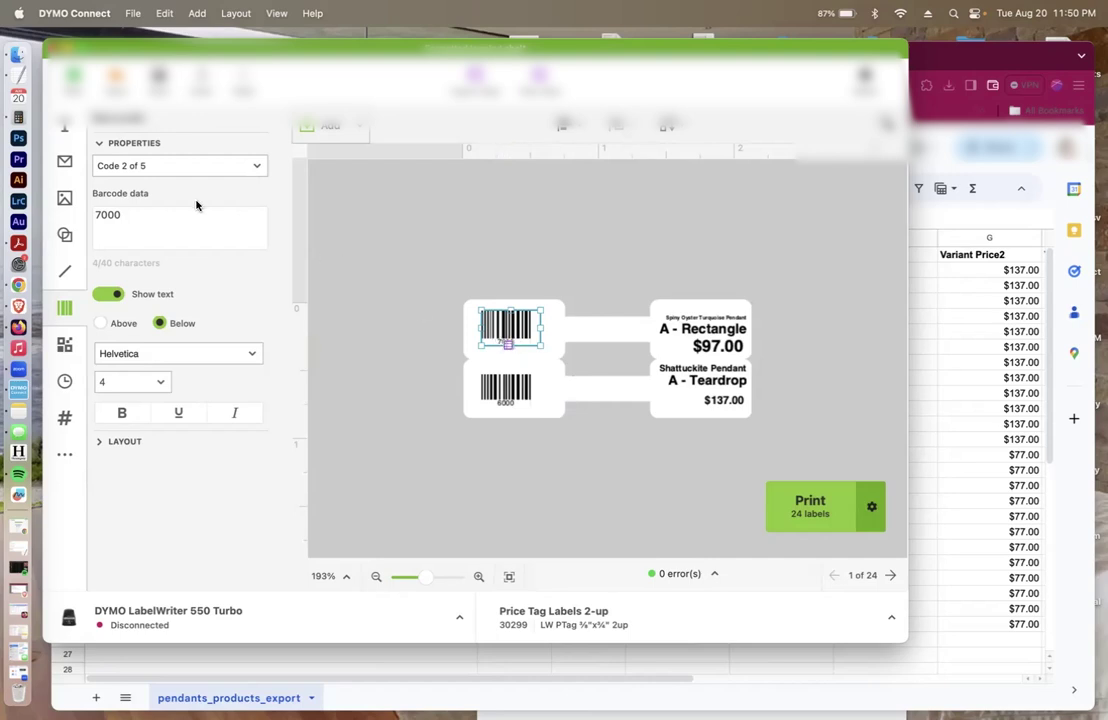
{"action": "left_click", "coordinate": [141, 215]}
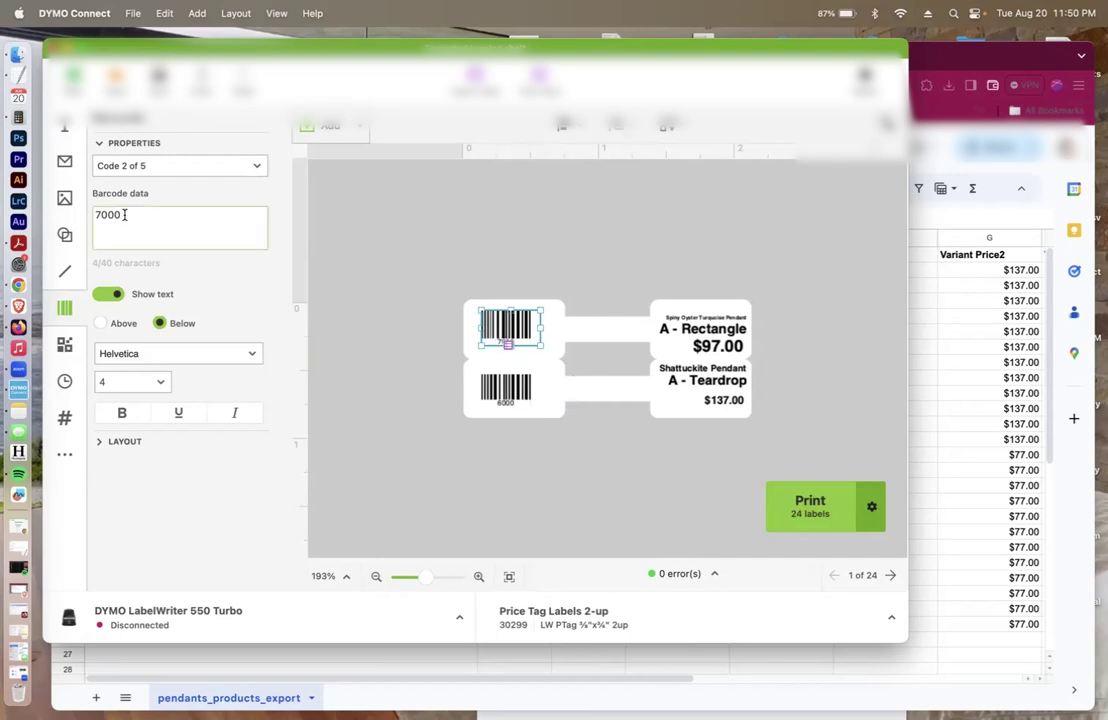
{"action": "key", "text": "BackSpace"}
{"action": "key", "text": "BackSpace"}
{"action": "key", "text": "BackSpace"}
{"action": "key", "text": "BackSpace"}
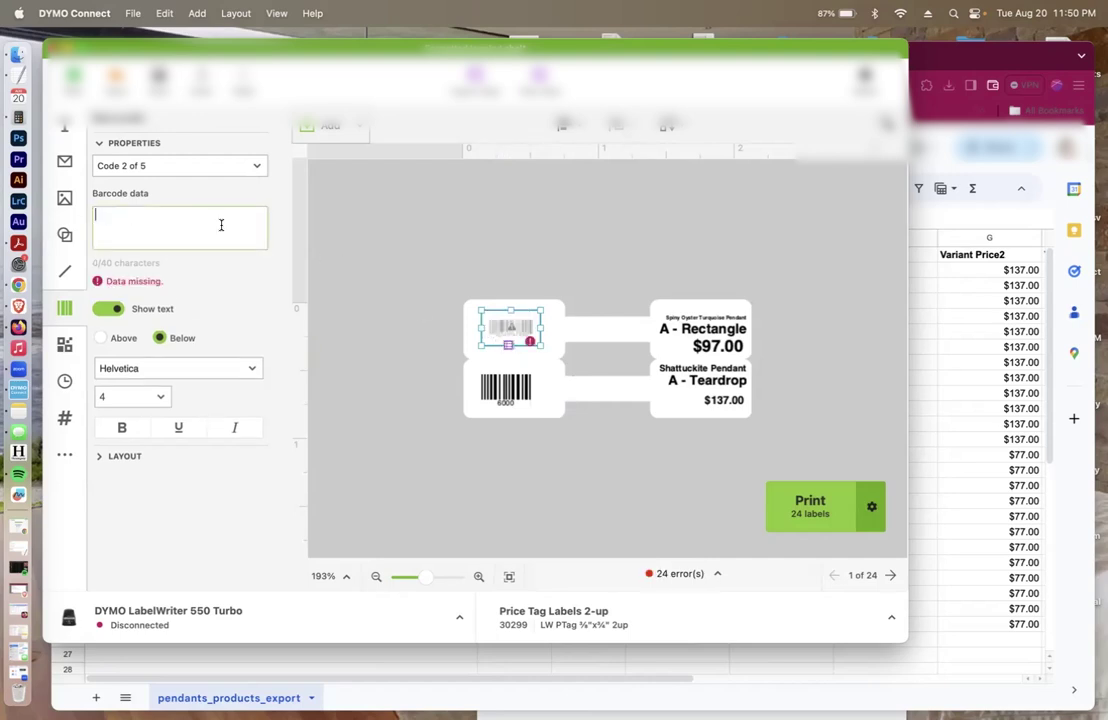
{"action": "left_click", "coordinate": [272, 267]}
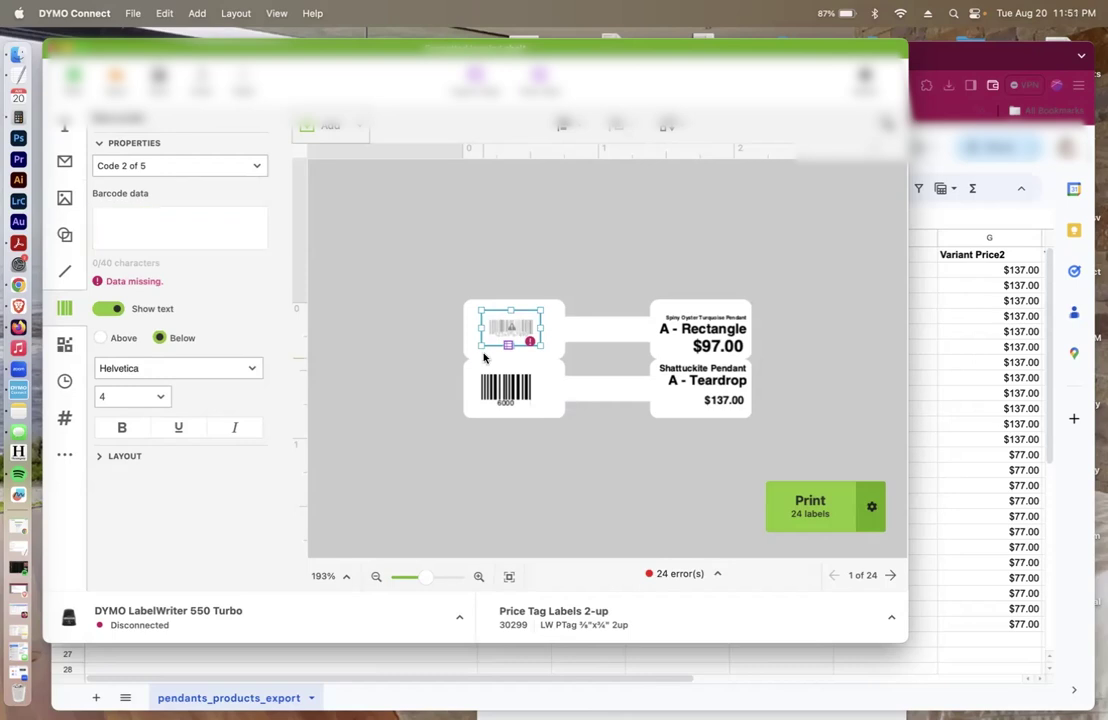
{"action": "left_click", "coordinate": [508, 344]}
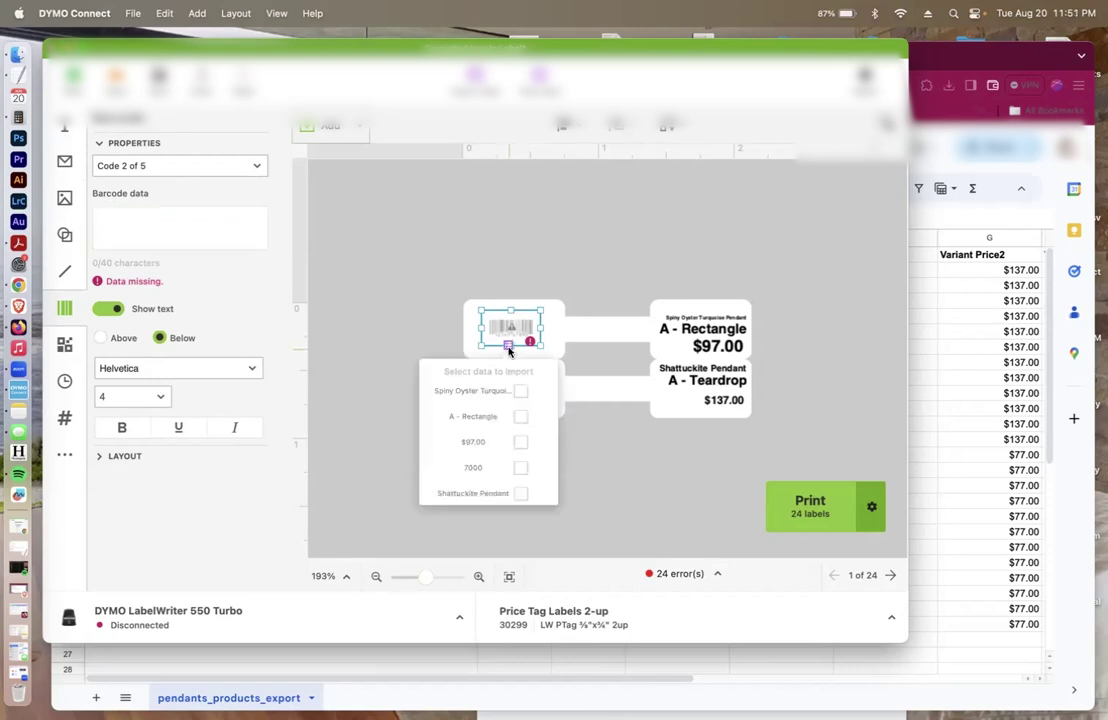
{"action": "left_click", "coordinate": [521, 468]}
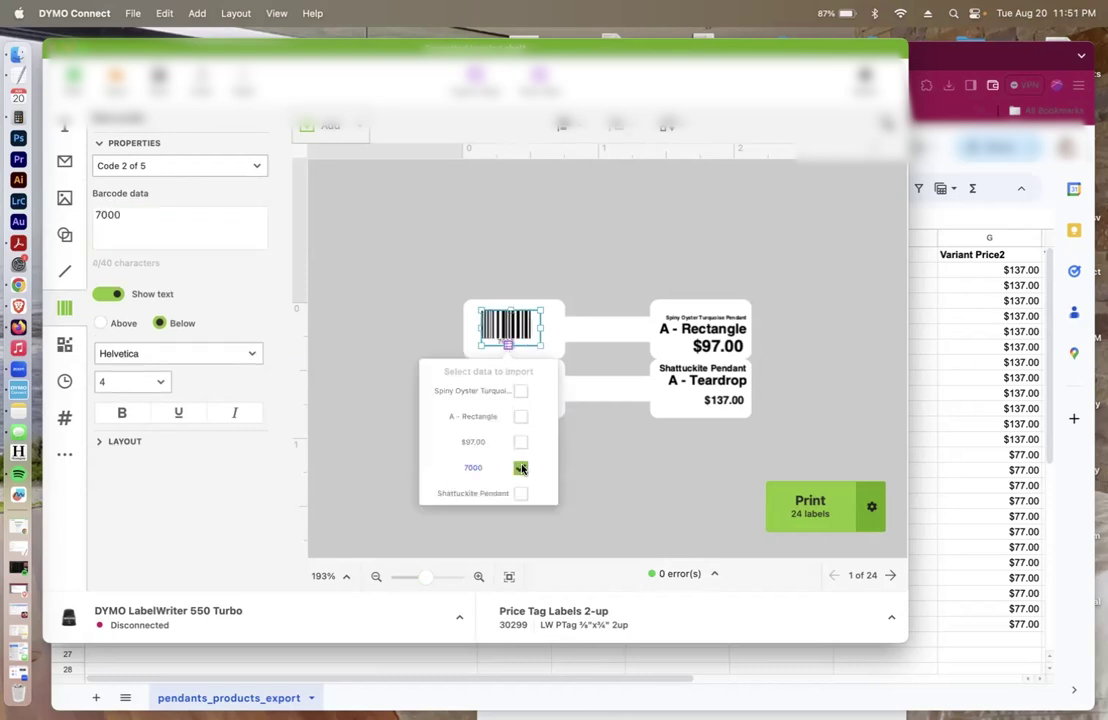
{"action": "left_click", "coordinate": [643, 277]}
Page forward to record 5 to confirm the top barcode reads 7004.
{"action": "left_click", "coordinate": [890, 576]}
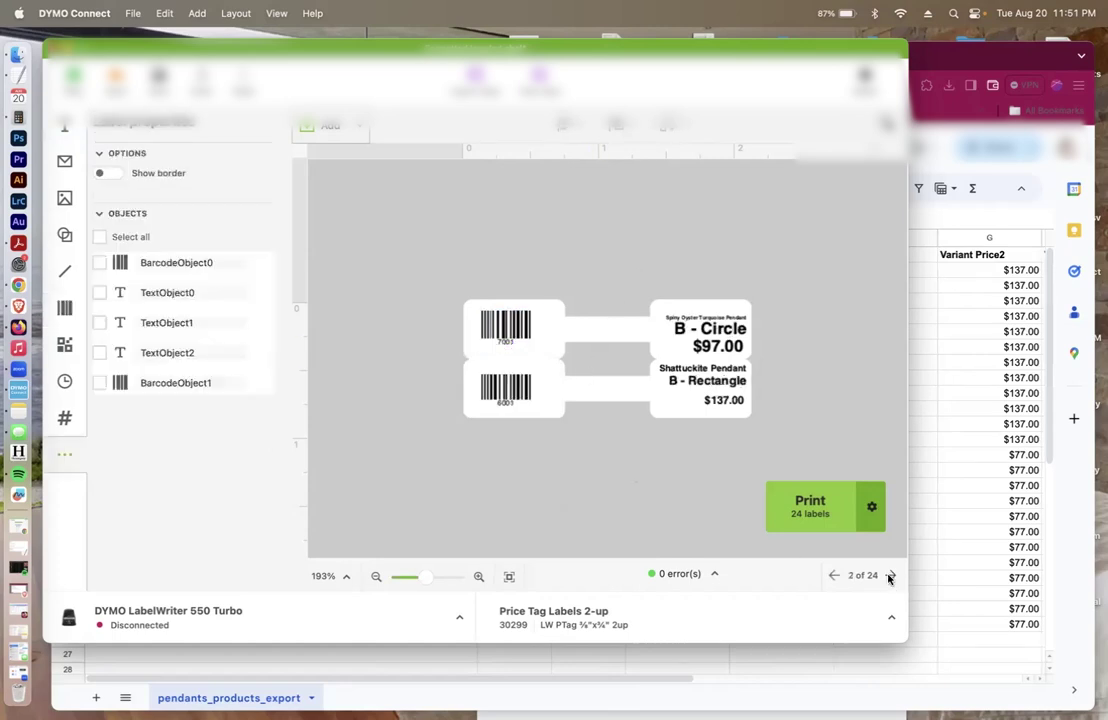
{"action": "left_click", "coordinate": [890, 576]}
{"action": "left_click", "coordinate": [890, 576]}
{"action": "left_click", "coordinate": [890, 576]}
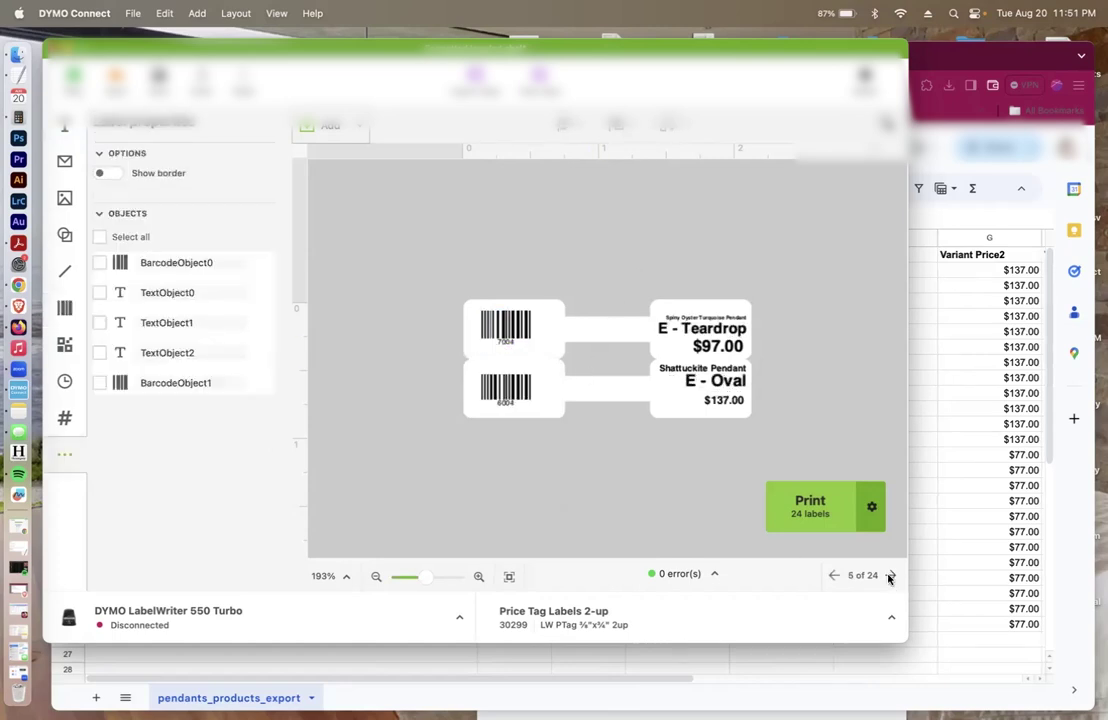
{"action": "left_click", "coordinate": [834, 576]}
{"action": "left_click", "coordinate": [834, 576]}
{"action": "left_click", "coordinate": [834, 576]}
{"action": "left_click", "coordinate": [834, 576]}
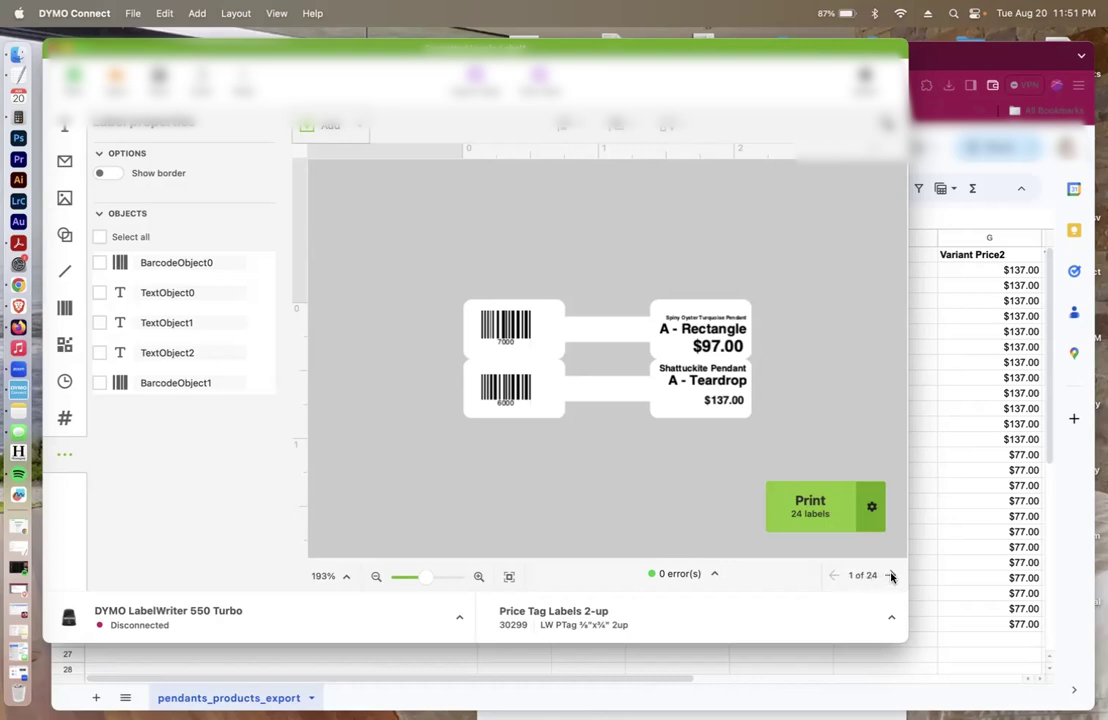
{"action": "left_click", "coordinate": [527, 343]}
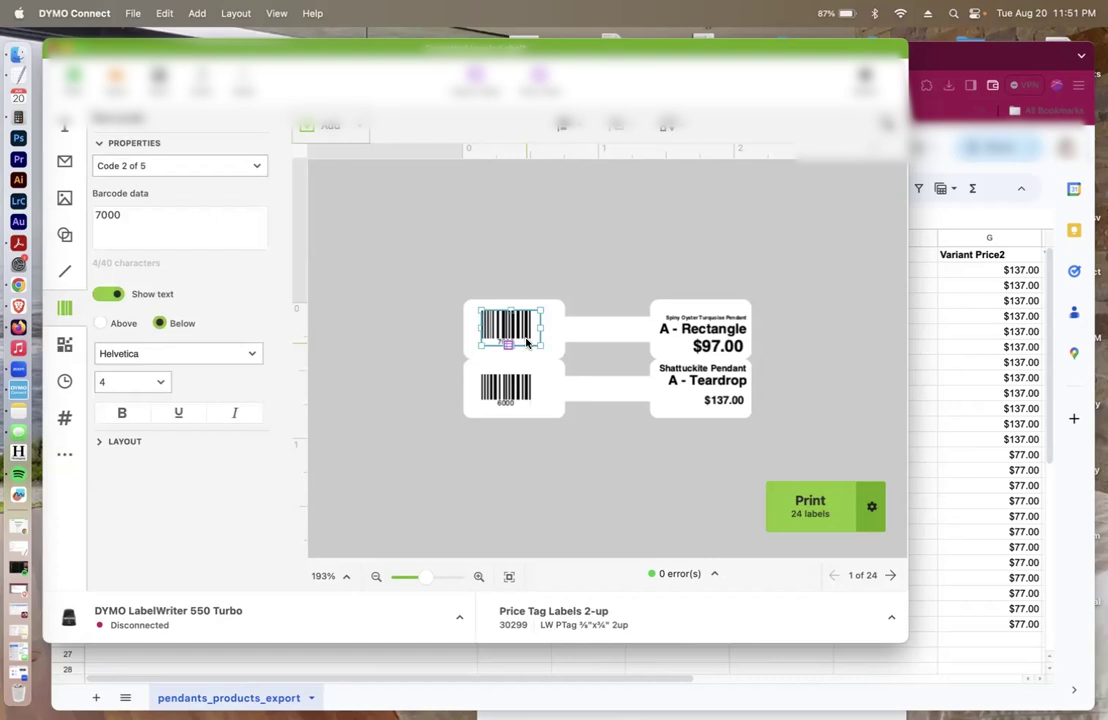
{"action": "left_click", "coordinate": [668, 318]}
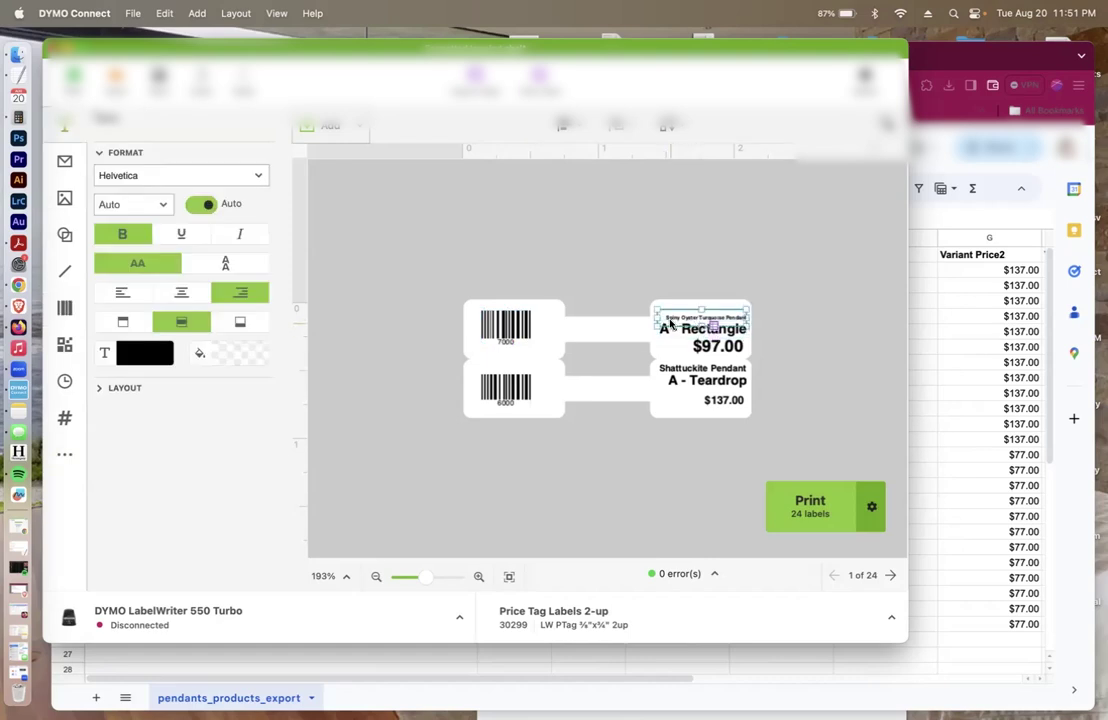
{"action": "left_click", "coordinate": [494, 338]}
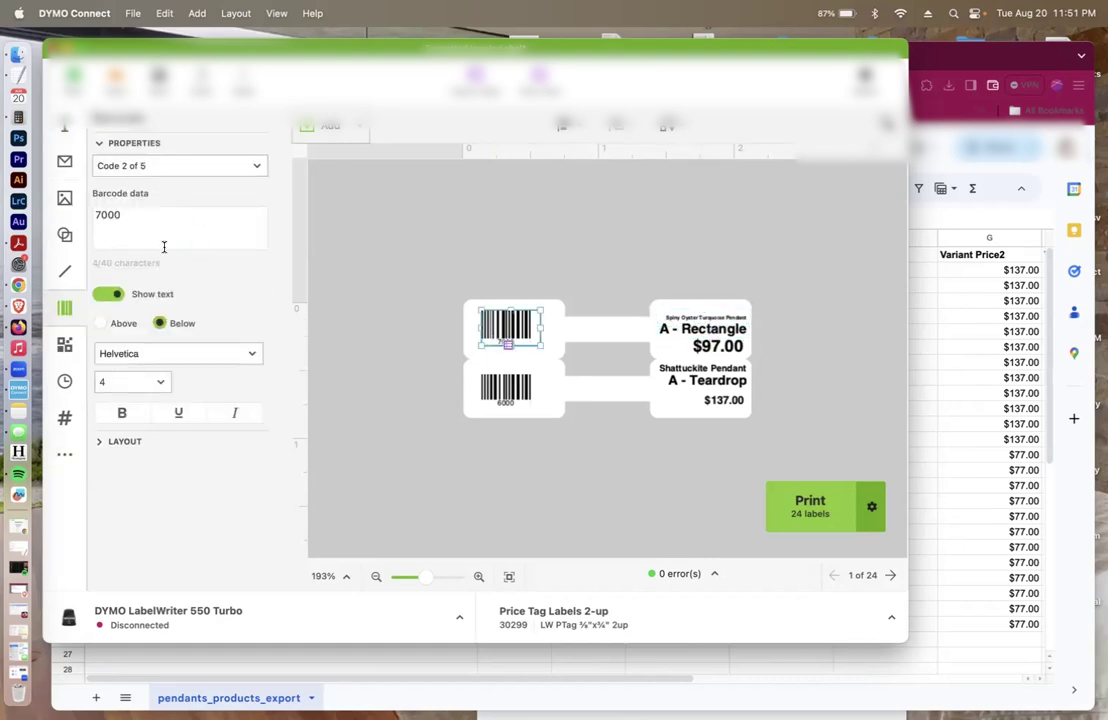
{"action": "left_click", "coordinate": [509, 346]}
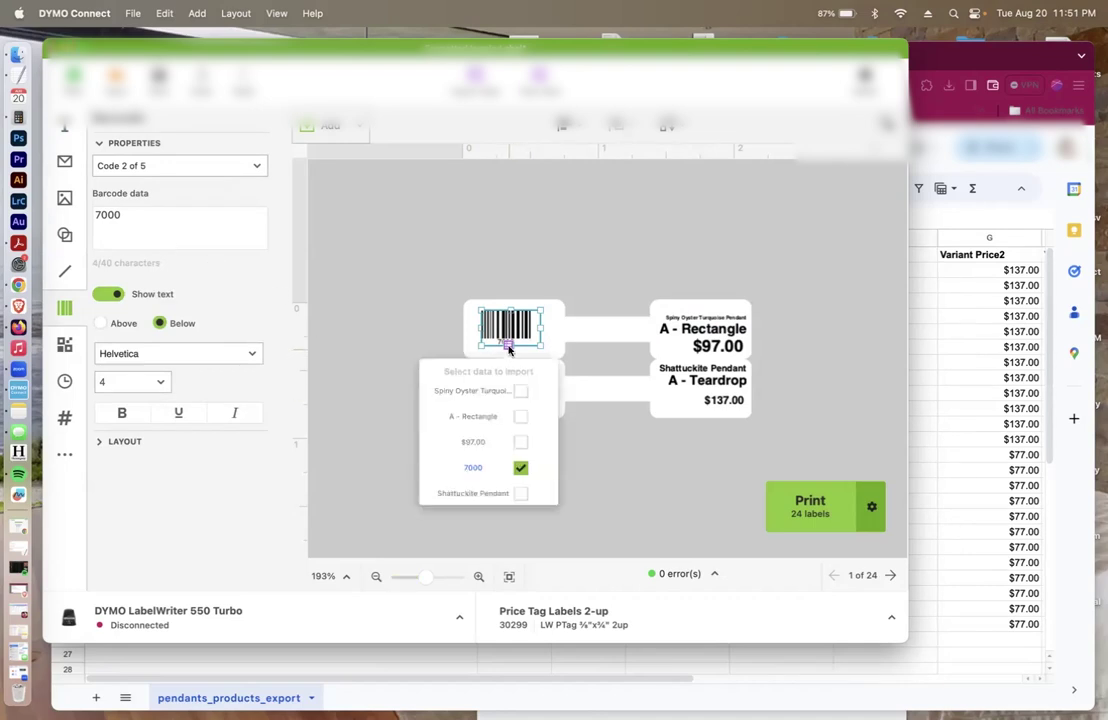
{"action": "left_click", "coordinate": [586, 497]}
{"action": "left_click", "coordinate": [533, 397]}
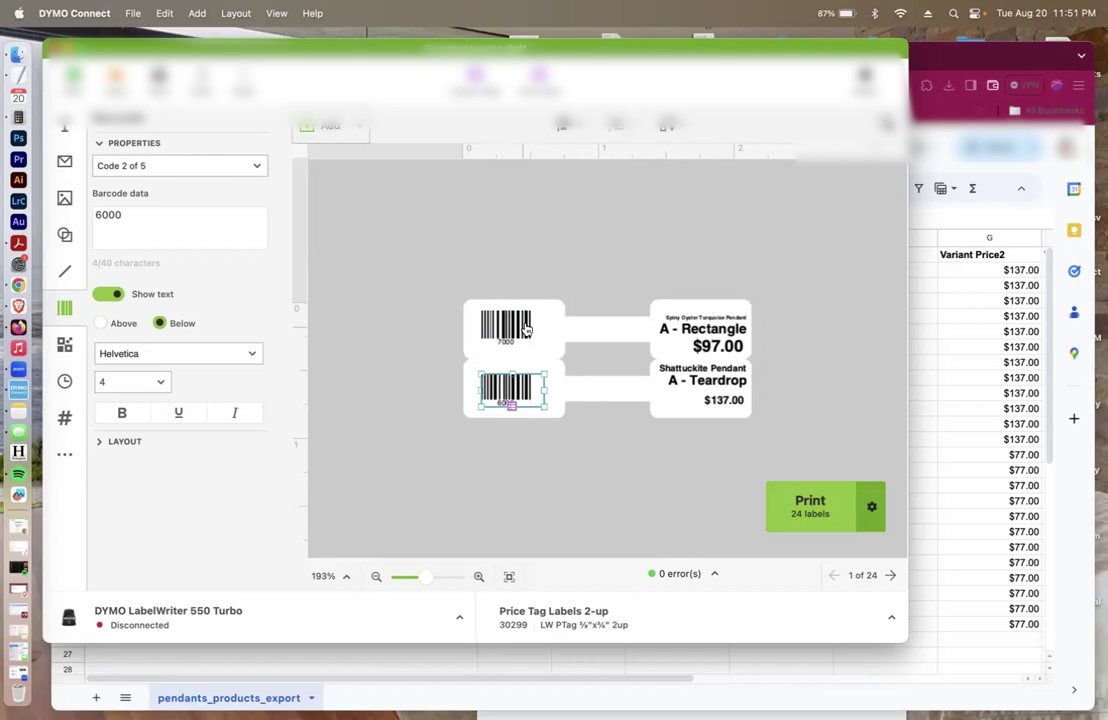
{"action": "left_click", "coordinate": [527, 330]}
{"action": "left_click", "coordinate": [889, 576]}
{"action": "left_click", "coordinate": [889, 576]}
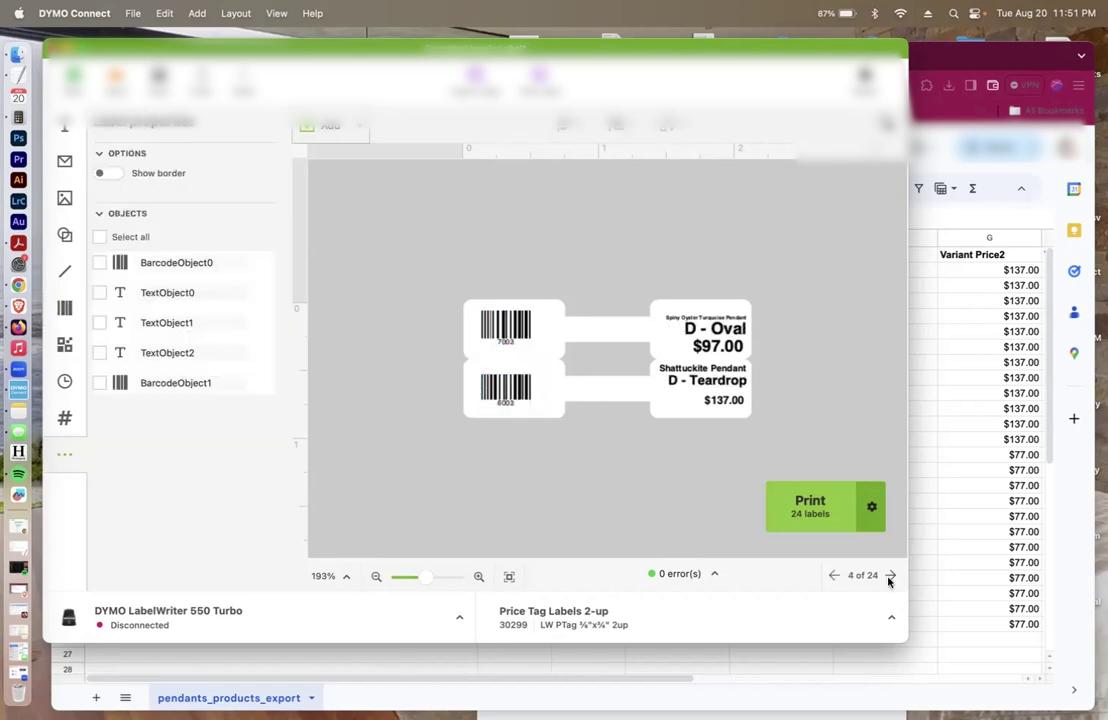
{"action": "left_click", "coordinate": [889, 576]}
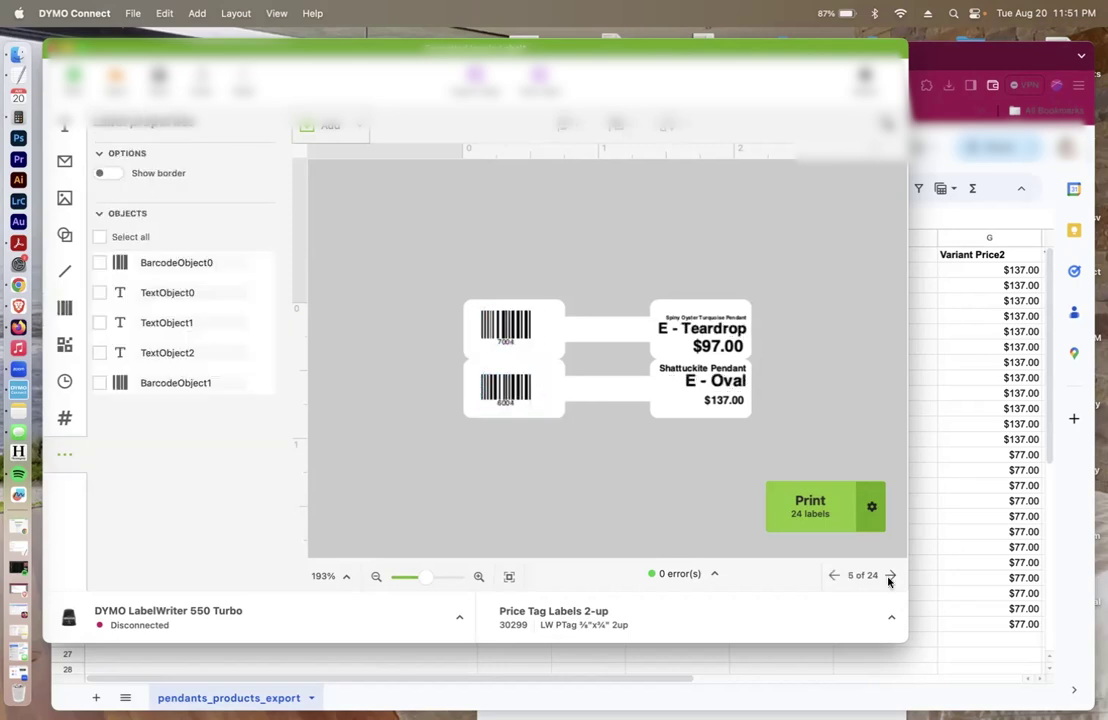
{"action": "left_click", "coordinate": [989, 549]}
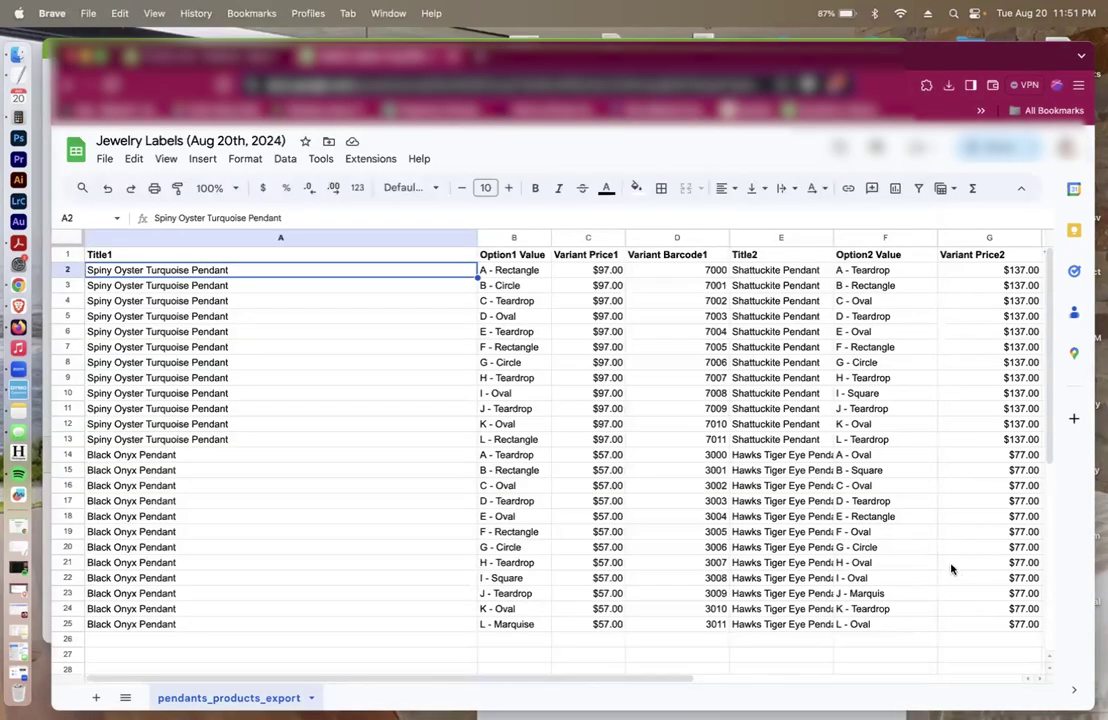
{"action": "left_click", "coordinate": [951, 568]}
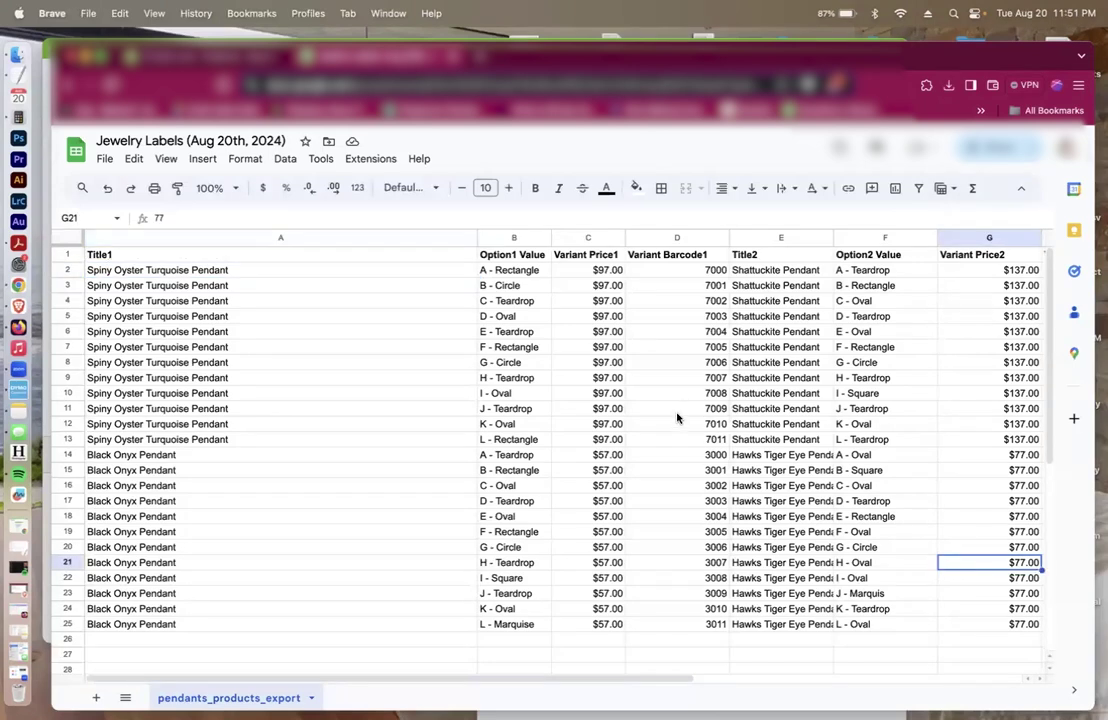
{"action": "key", "text": "super+Tab"}
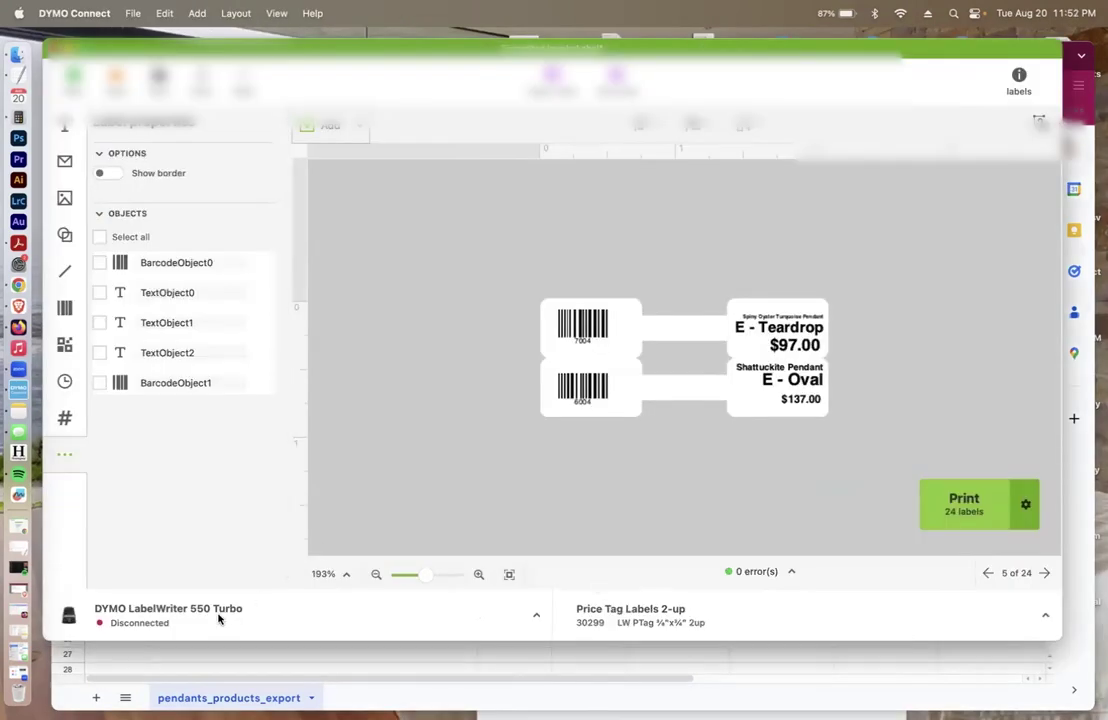